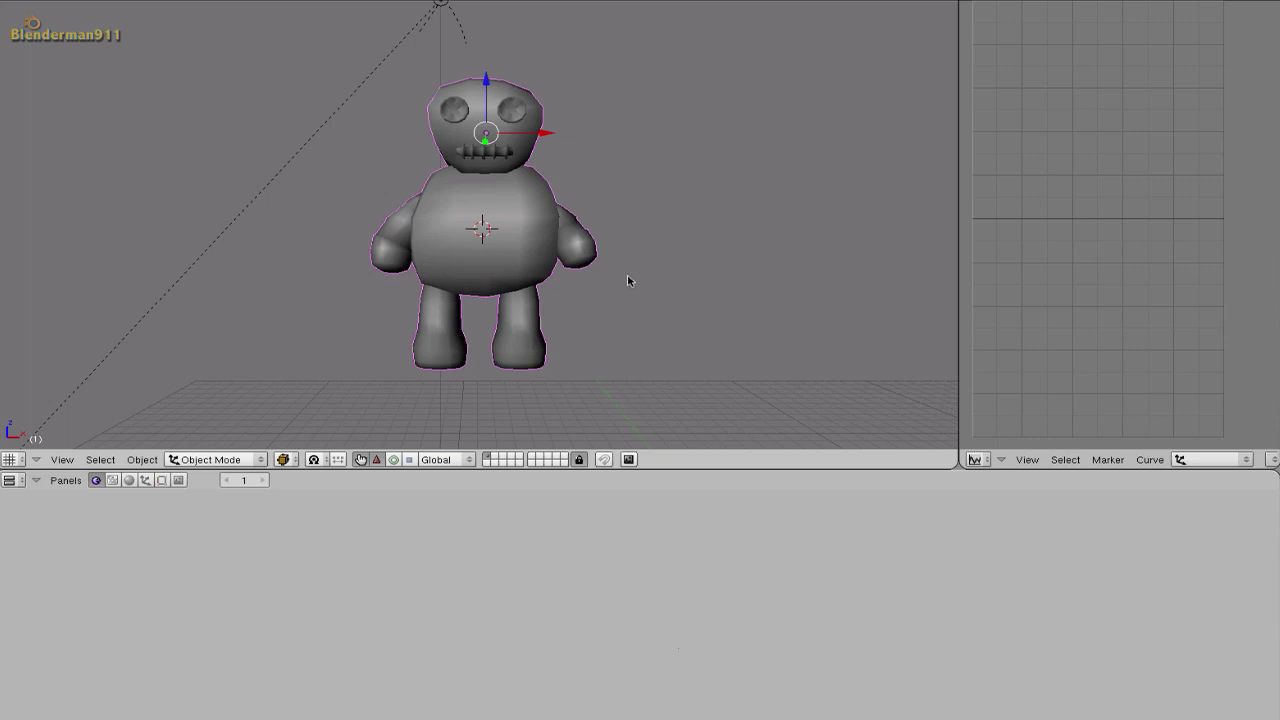
# - Add an armature at the centre of the character's torso and turn on X-Ray display for it
pyautogui.moveTo(627, 280); pyautogui.dragTo(493, 285, button='middle')
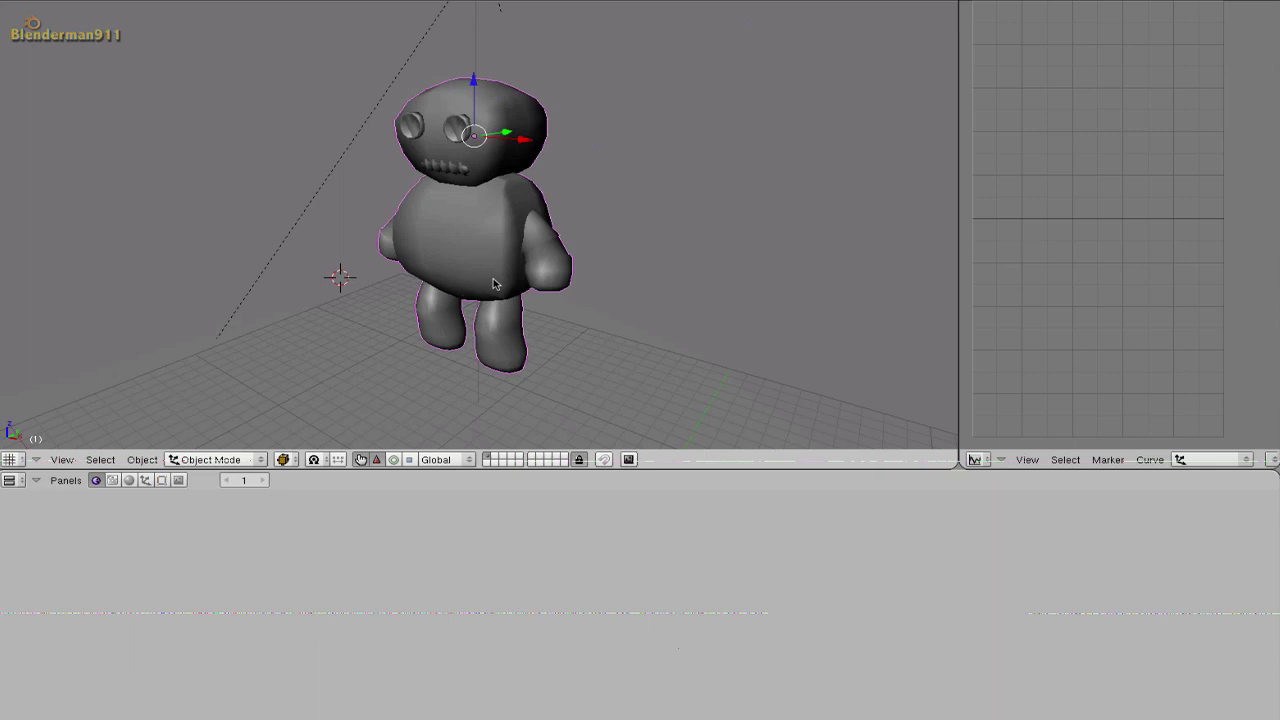
pyautogui.press('KP_1')
pyautogui.click(481, 230)
pyautogui.press('a')
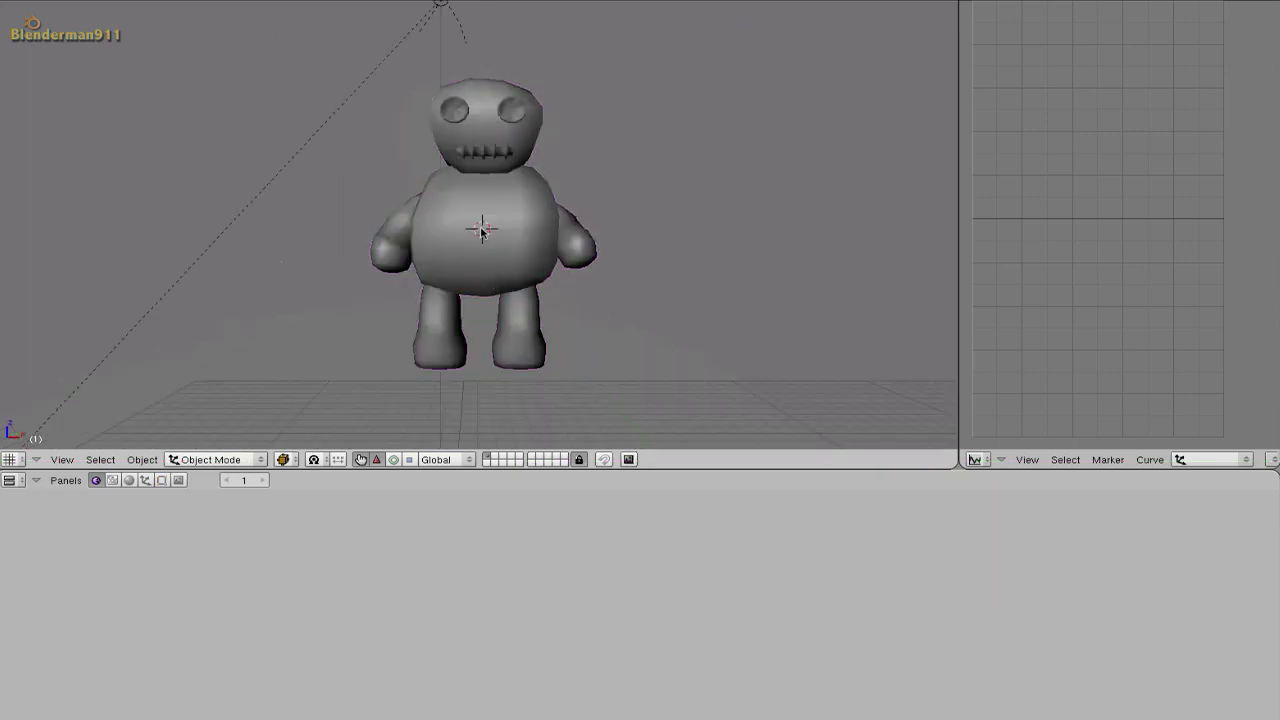
pyautogui.press('space')
pyautogui.click(575, 372)
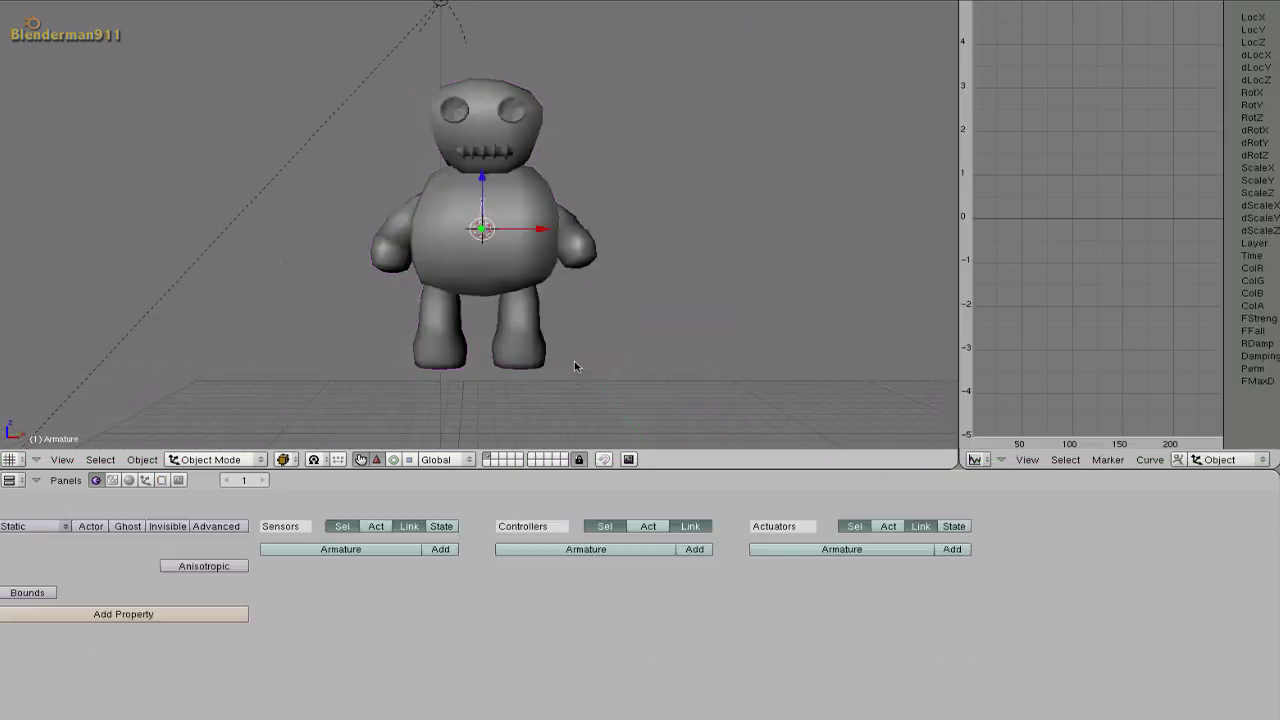
pyautogui.click(163, 481)
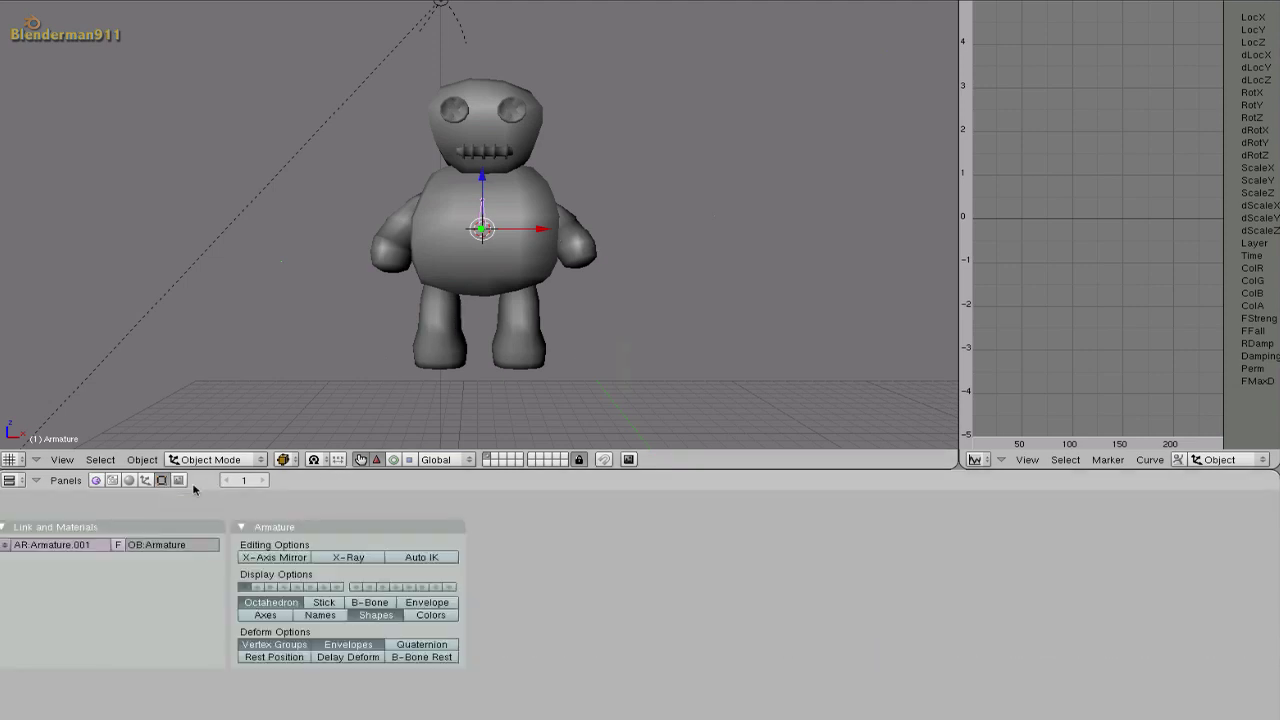
pyautogui.click(357, 557)
# - Move the armature along the Y axis into the character's body and align it within the torso in side view
pyautogui.rightClick(596, 268)
pyautogui.press('g')
pyautogui.rightClick(531, 319)
pyautogui.moveTo(553, 282); pyautogui.dragTo(371, 282, button='middle')
pyautogui.rightClick(325, 265)
pyautogui.moveTo(351, 262); pyautogui.dragTo(357, 265)
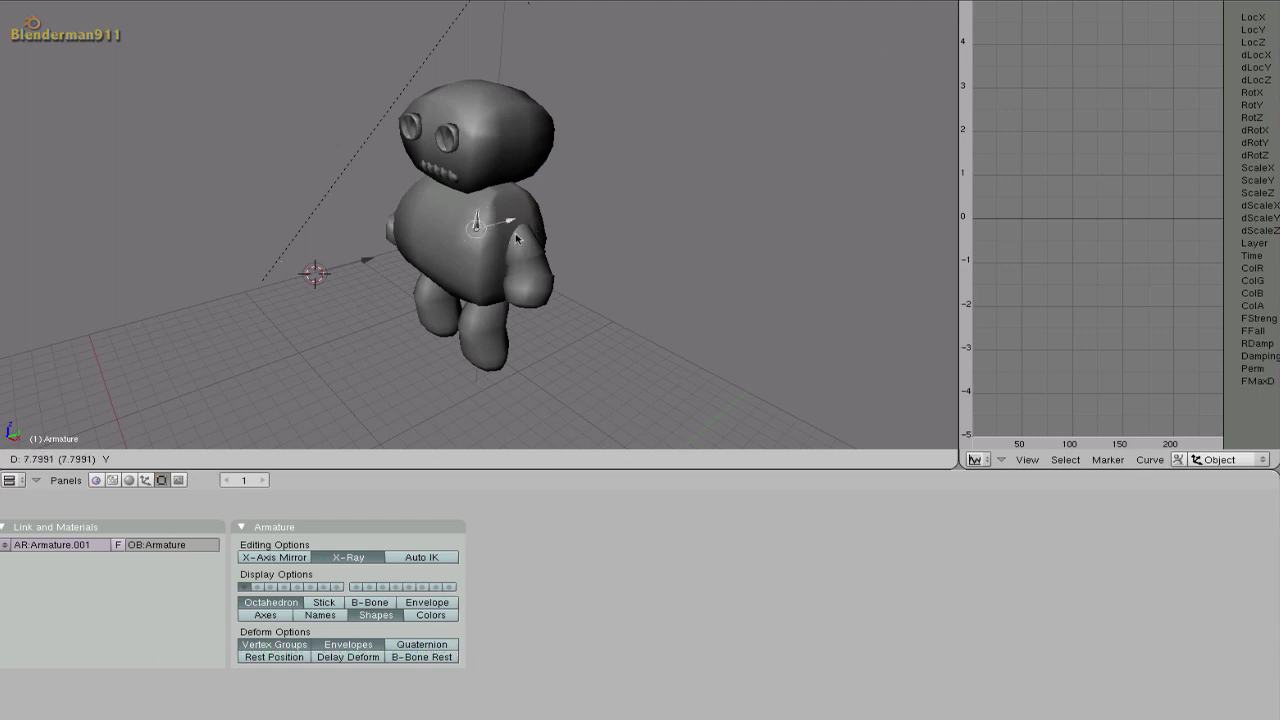
pyautogui.click(505, 243)
pyautogui.press('KP_3')
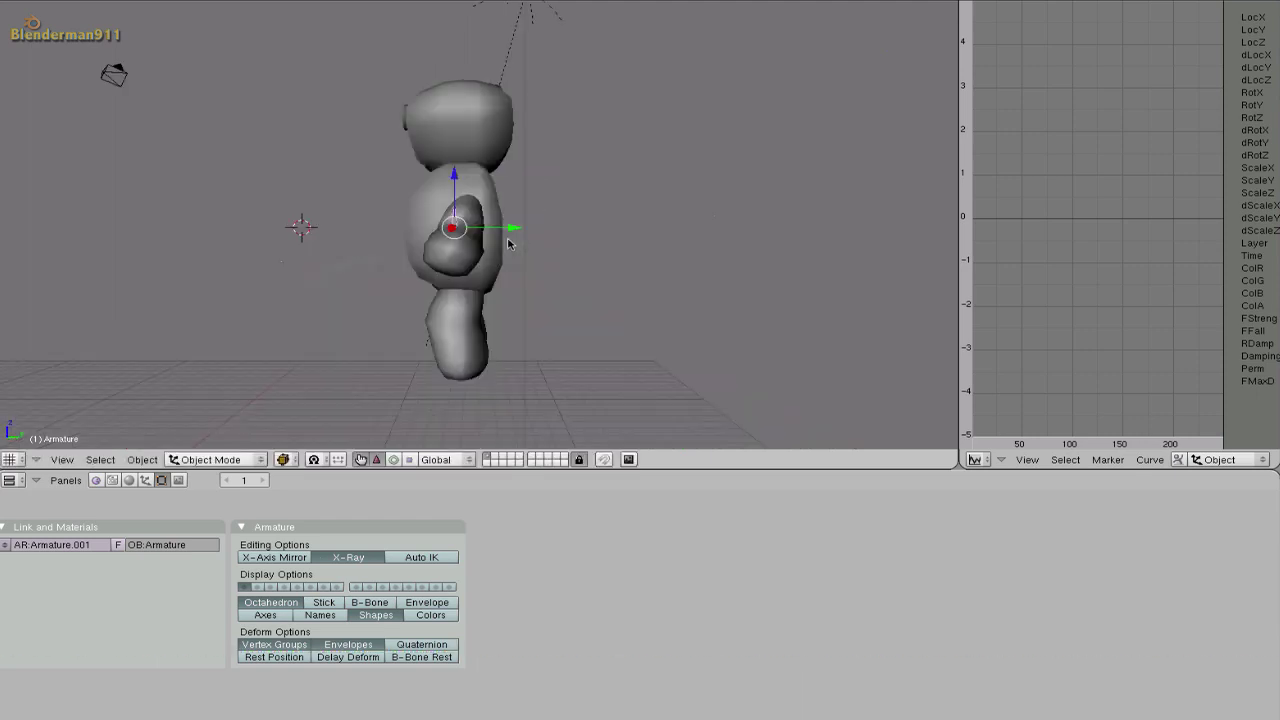
pyautogui.press('g')
pyautogui.click(467, 246)
pyautogui.press('KP_1')
pyautogui.scroll(1, 476, 260)
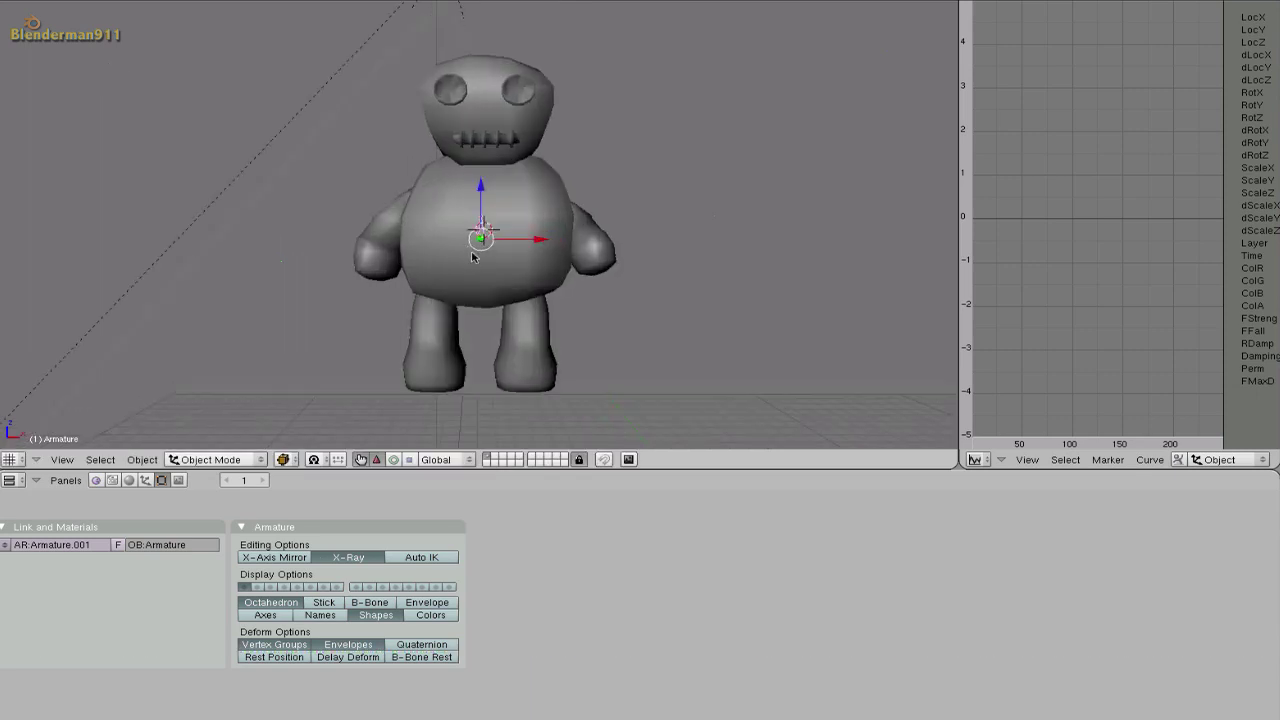
# - Scale the armature's bone to span the lower half of the character's torso
pyautogui.press('s')
pyautogui.click(516, 271)
pyautogui.press('s')
pyautogui.press('Escape')
pyautogui.press('s')
pyautogui.click(504, 270)
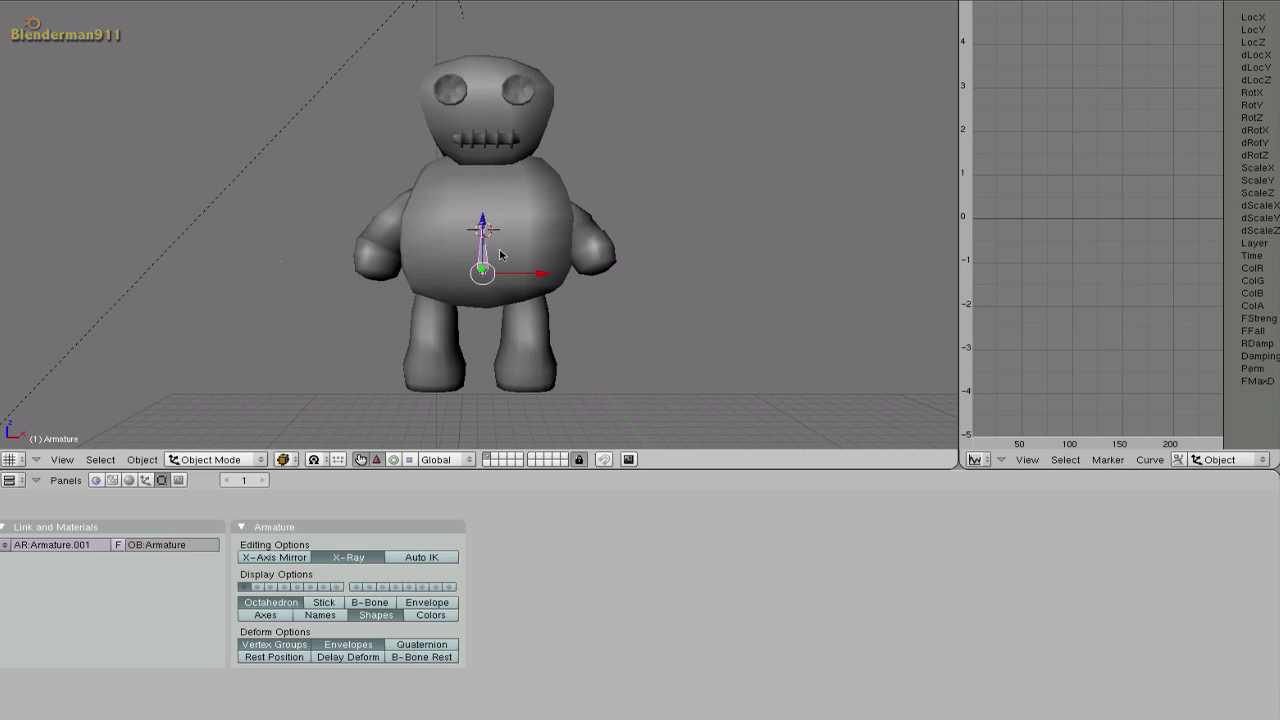
# - Enter Edit Mode on the armature and rename its single bone to "body"
pyautogui.press('Tab')
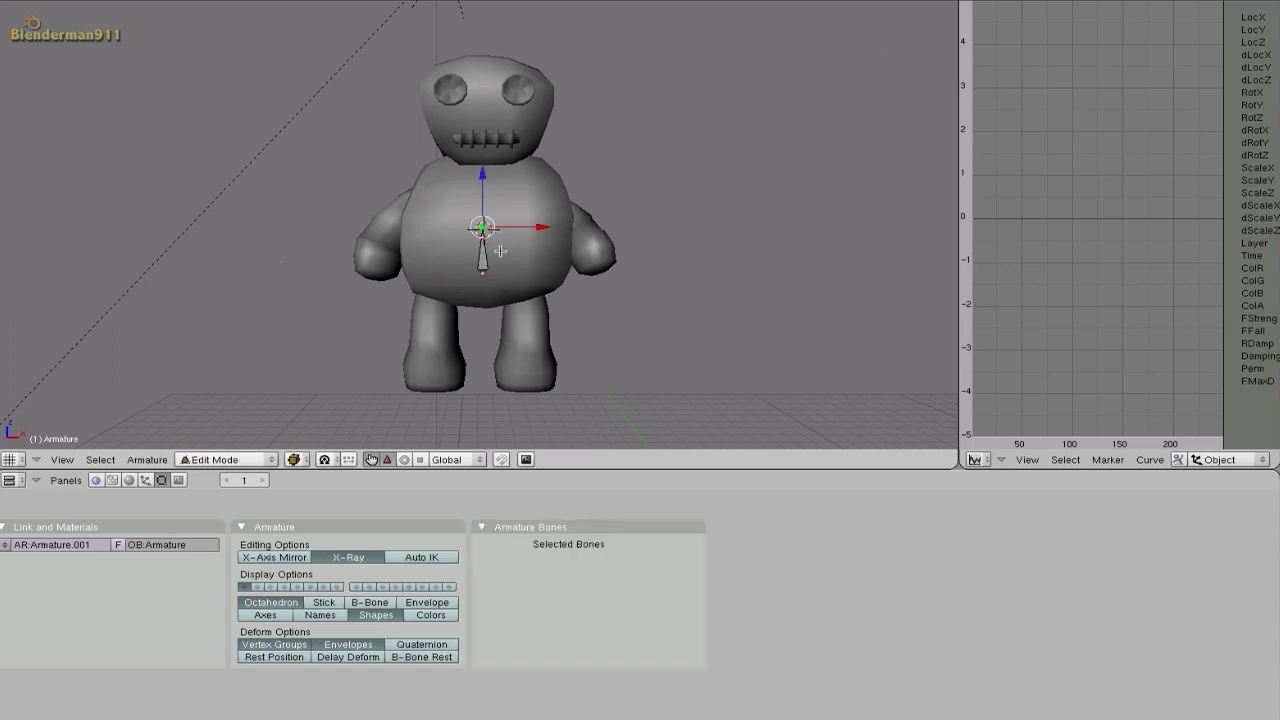
pyautogui.press('a')
pyautogui.rightClick(499, 251)
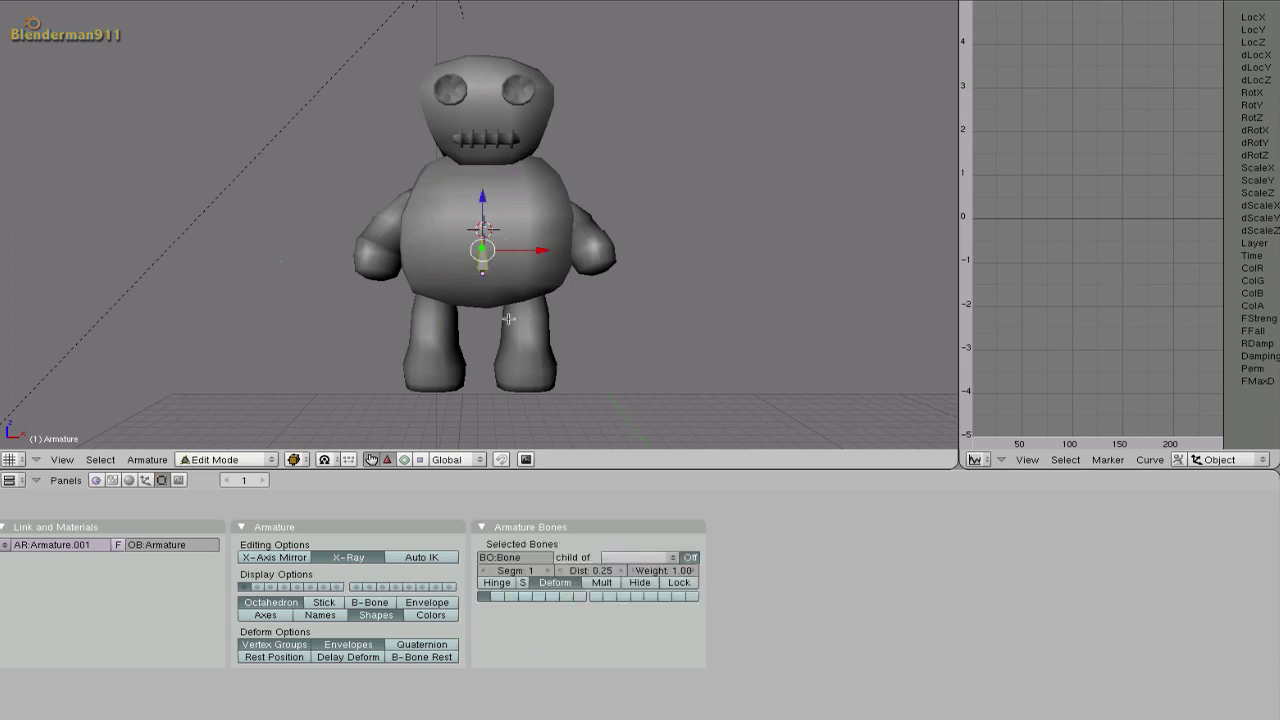
pyautogui.click(504, 558)
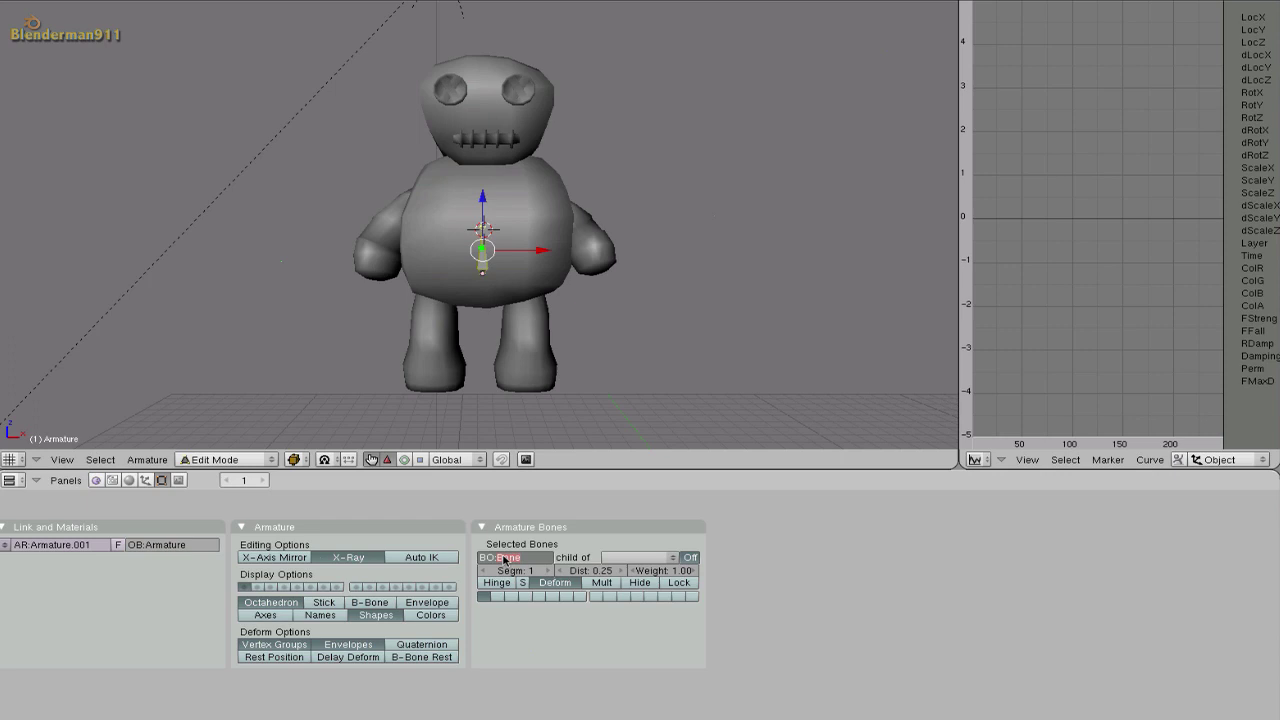
pyautogui.write('body')
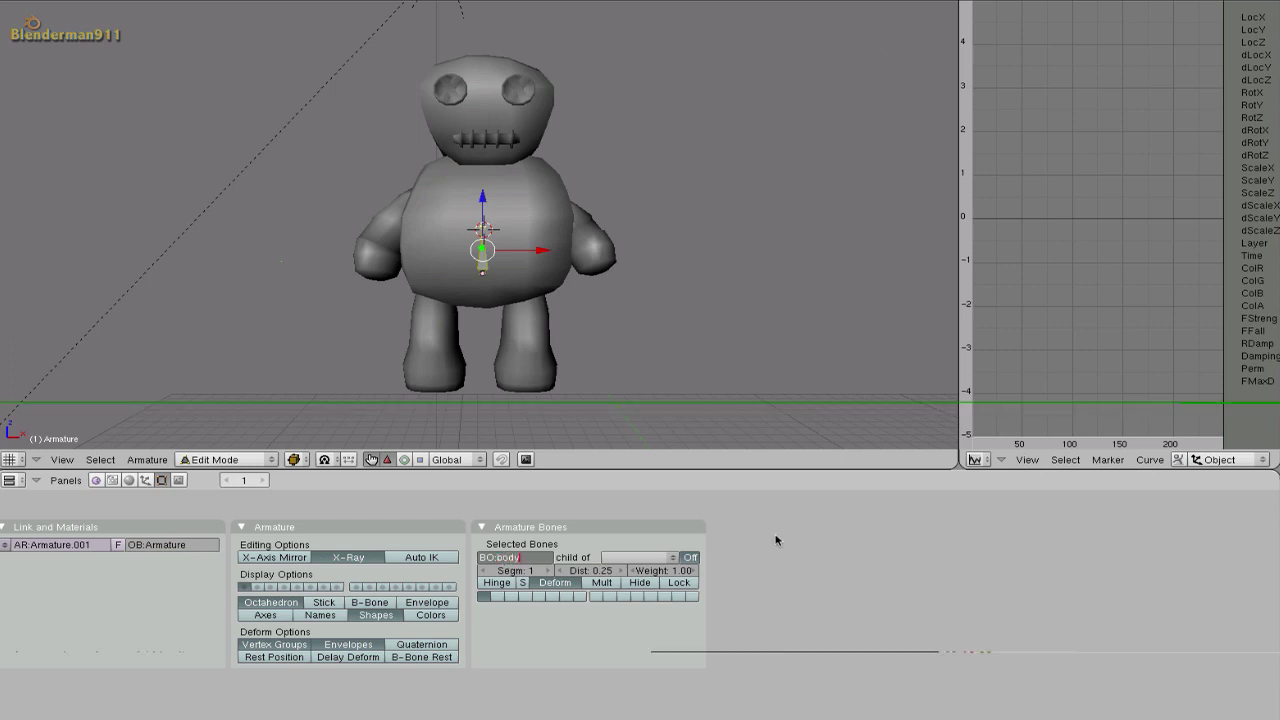
pyautogui.press('Return')
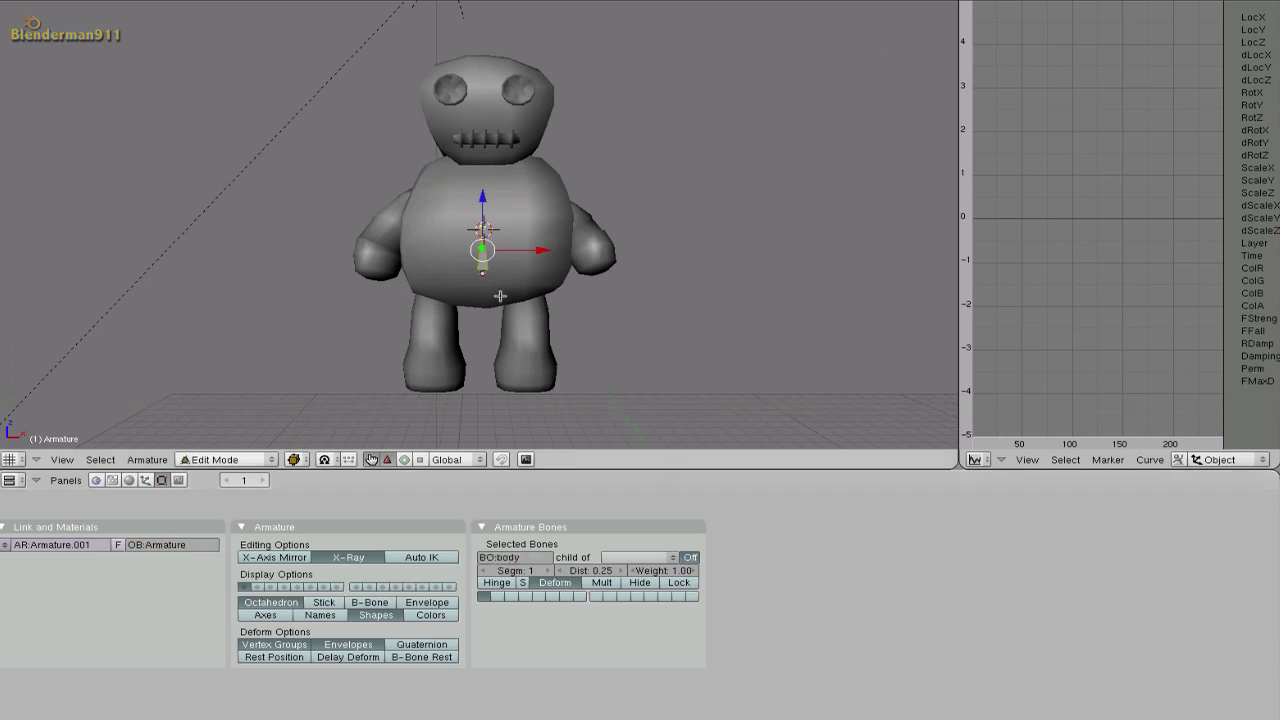
# - Extrude a second spine bone about 1.5 units up along Z from the tip of the body bone
pyautogui.rightClick(483, 228)
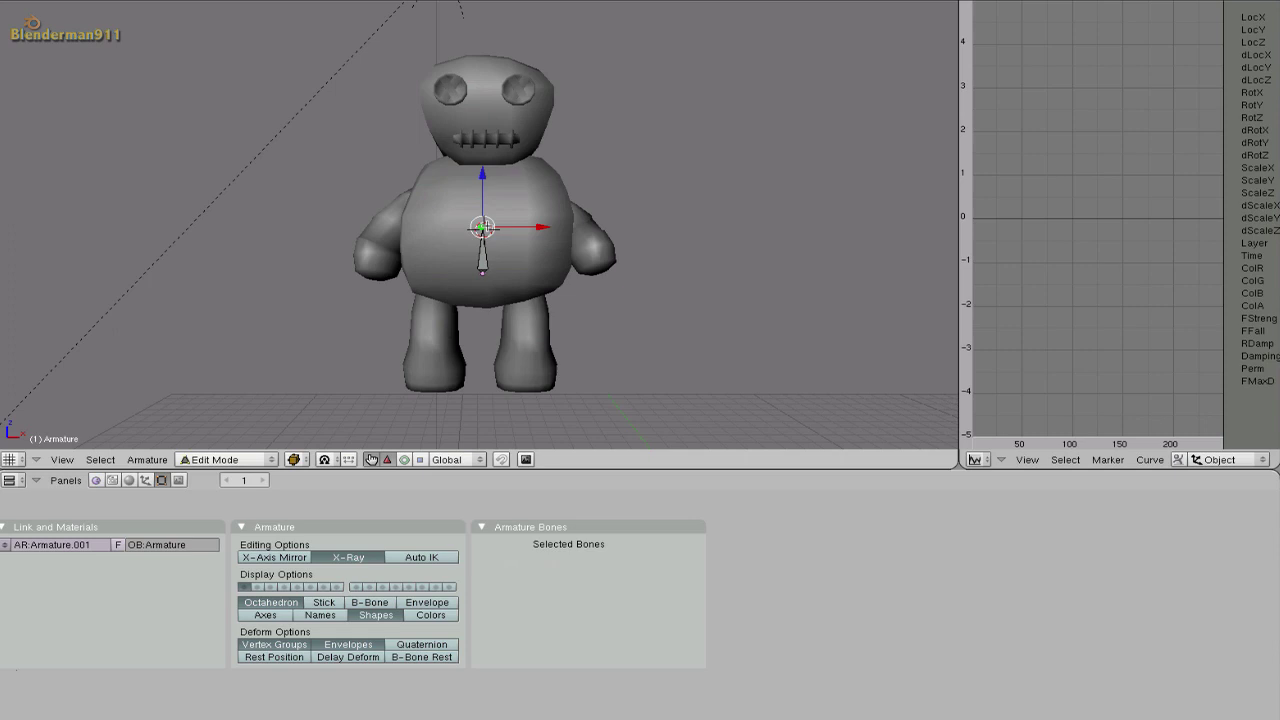
pyautogui.press('g')
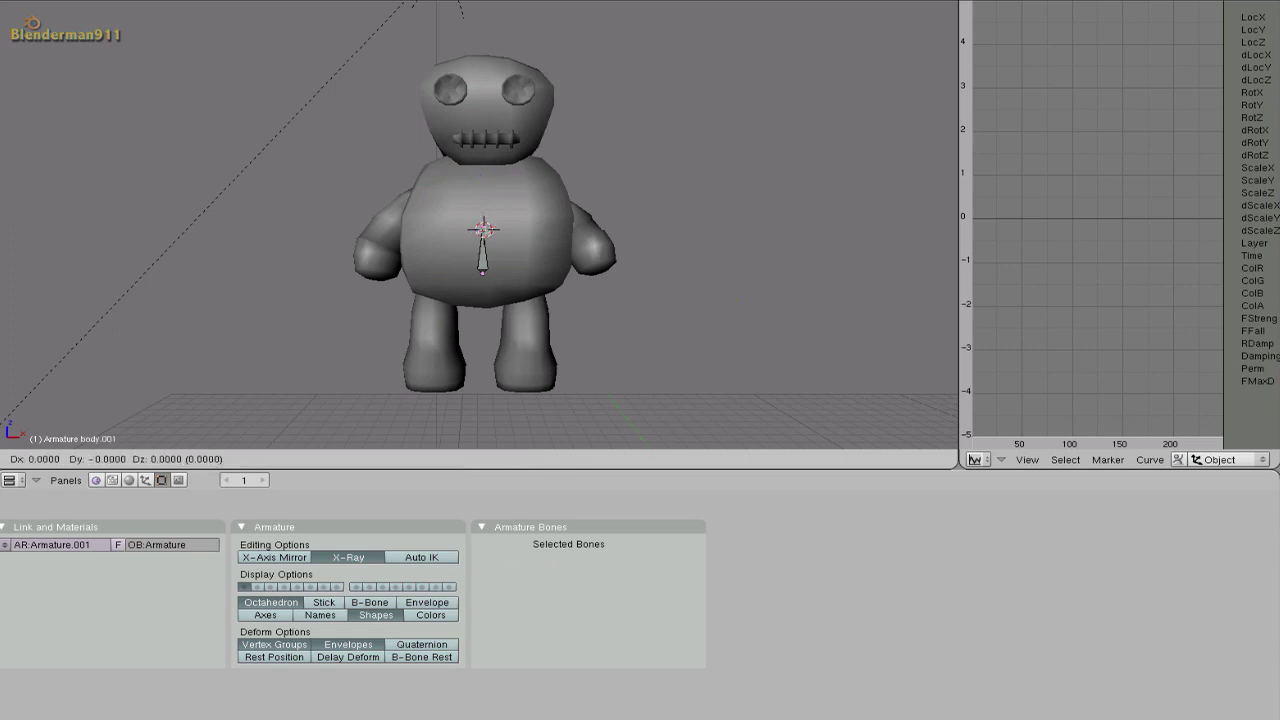
pyautogui.press('z')
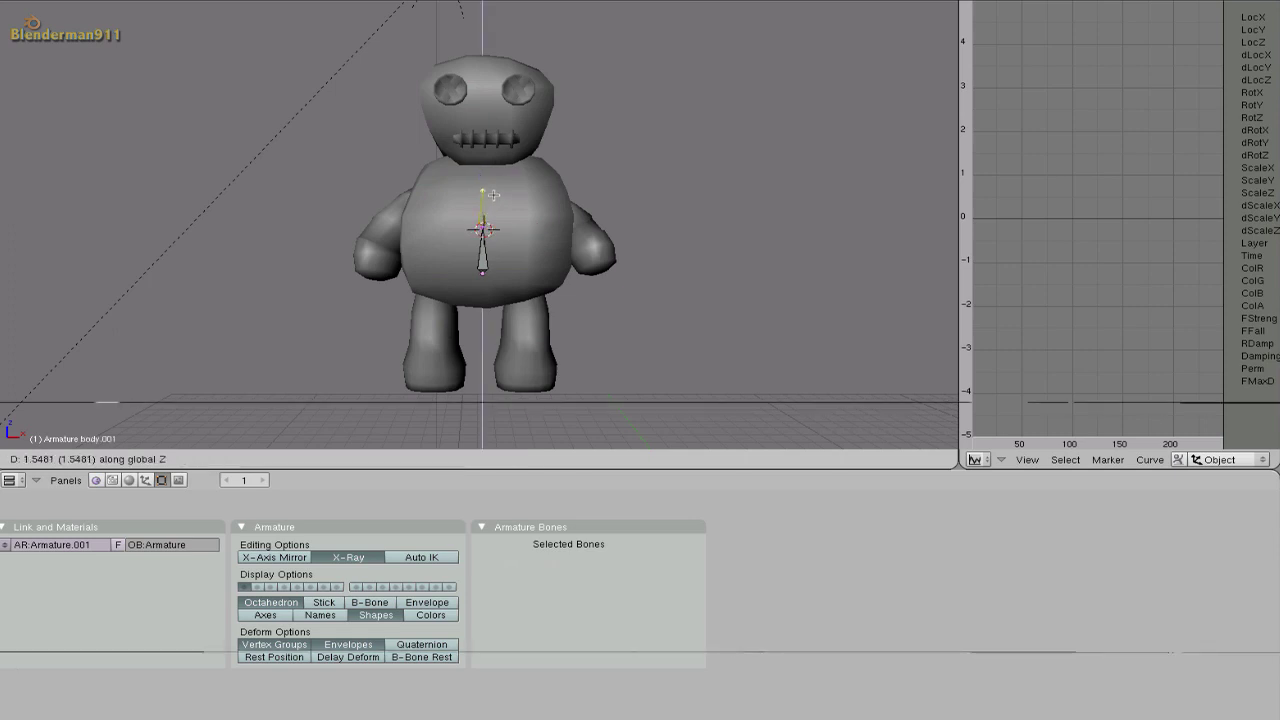
pyautogui.click(494, 194)
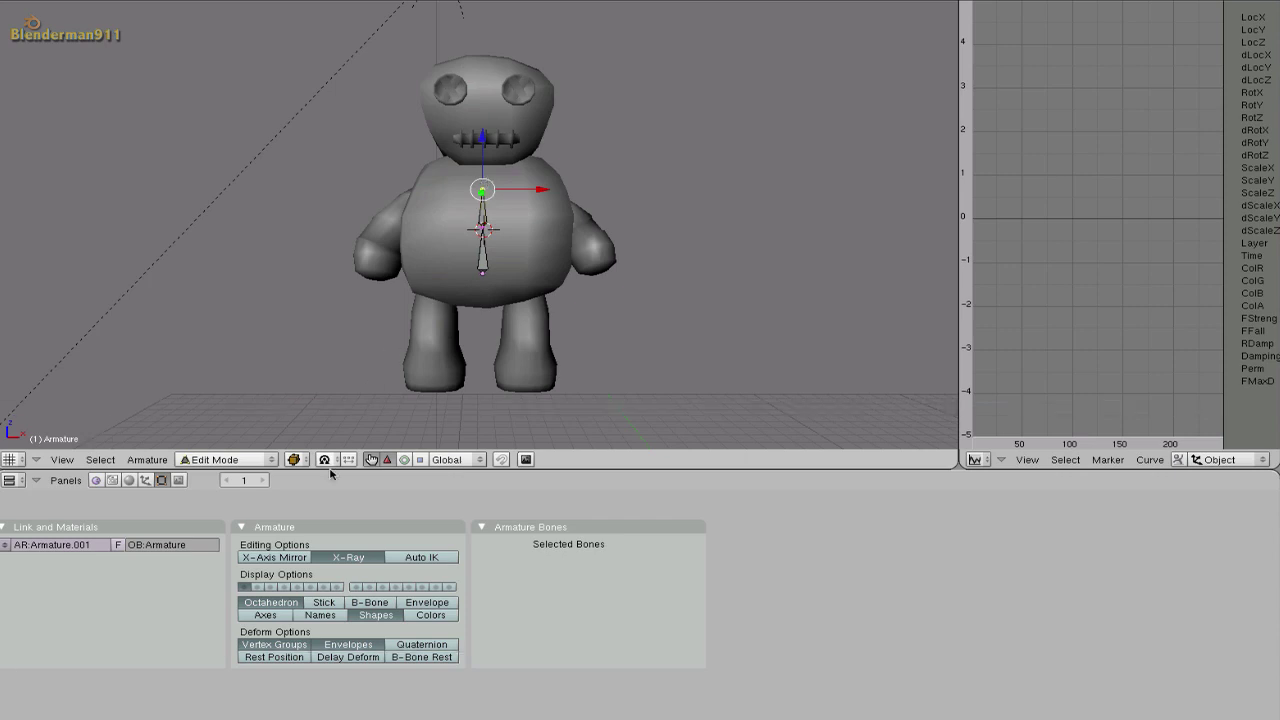
# - Enable X-Axis Mirror and extrude mirrored shoulder bones outward from the top of the spine
pyautogui.click(289, 558)
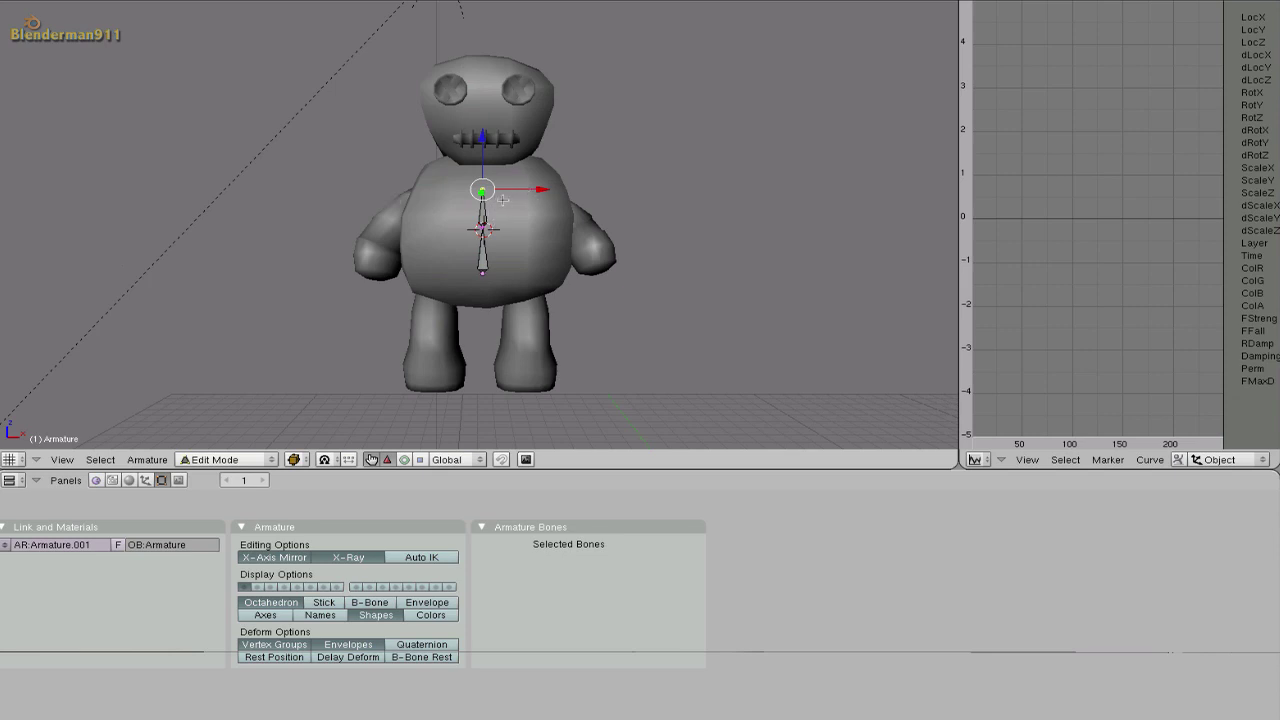
pyautogui.hotkey('shift', 'e')
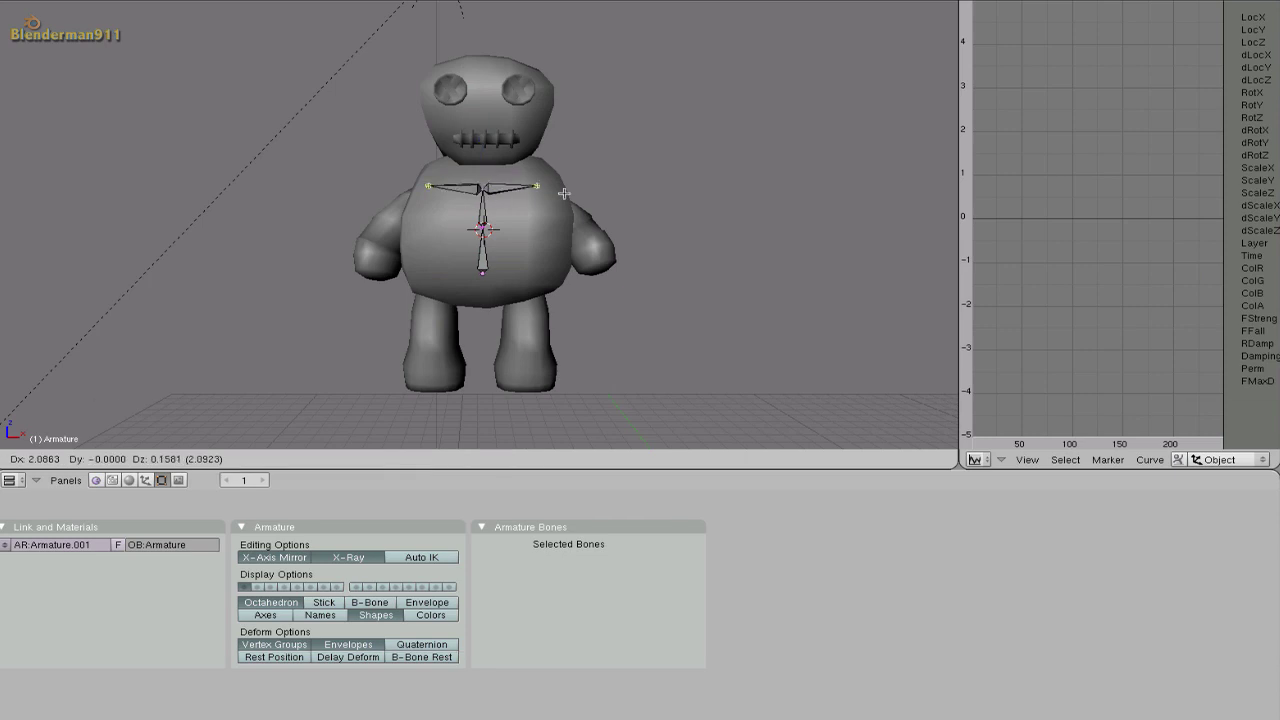
pyautogui.click(573, 200)
# - Shift the whole armature slightly along the X axis in Object Mode to centre it in the body
pyautogui.press('Tab')
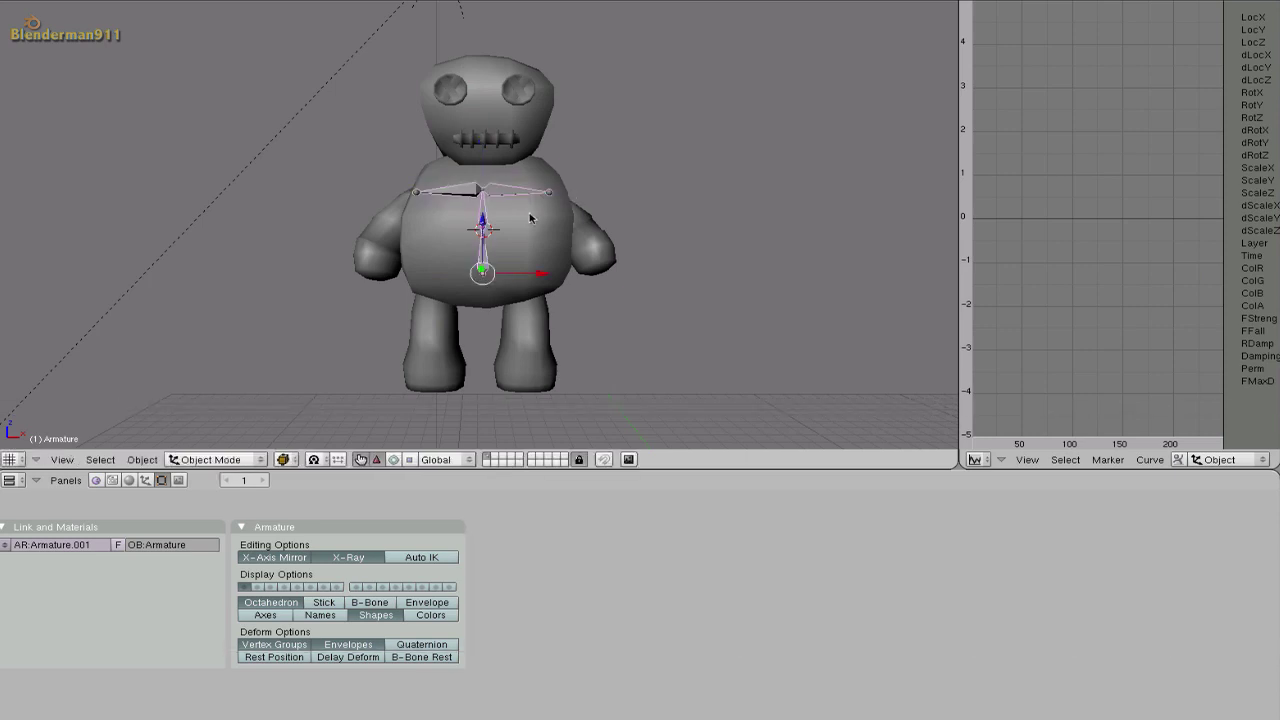
pyautogui.moveTo(534, 272); pyautogui.dragTo(543, 273)
pyautogui.click(545, 275)
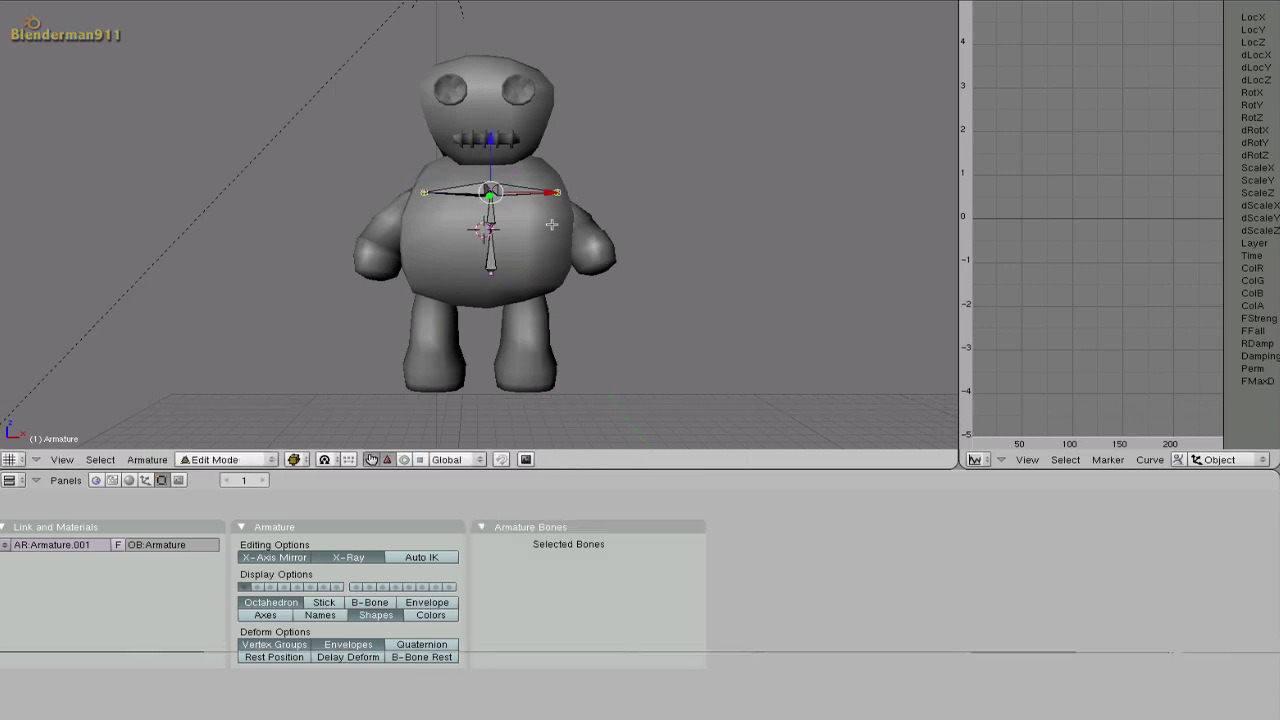
# - Nudge the shoulder tips slightly outward in Edit Mode and extrude mirrored arm bones down into the hands
pyautogui.press('g')
pyautogui.click(557, 222)
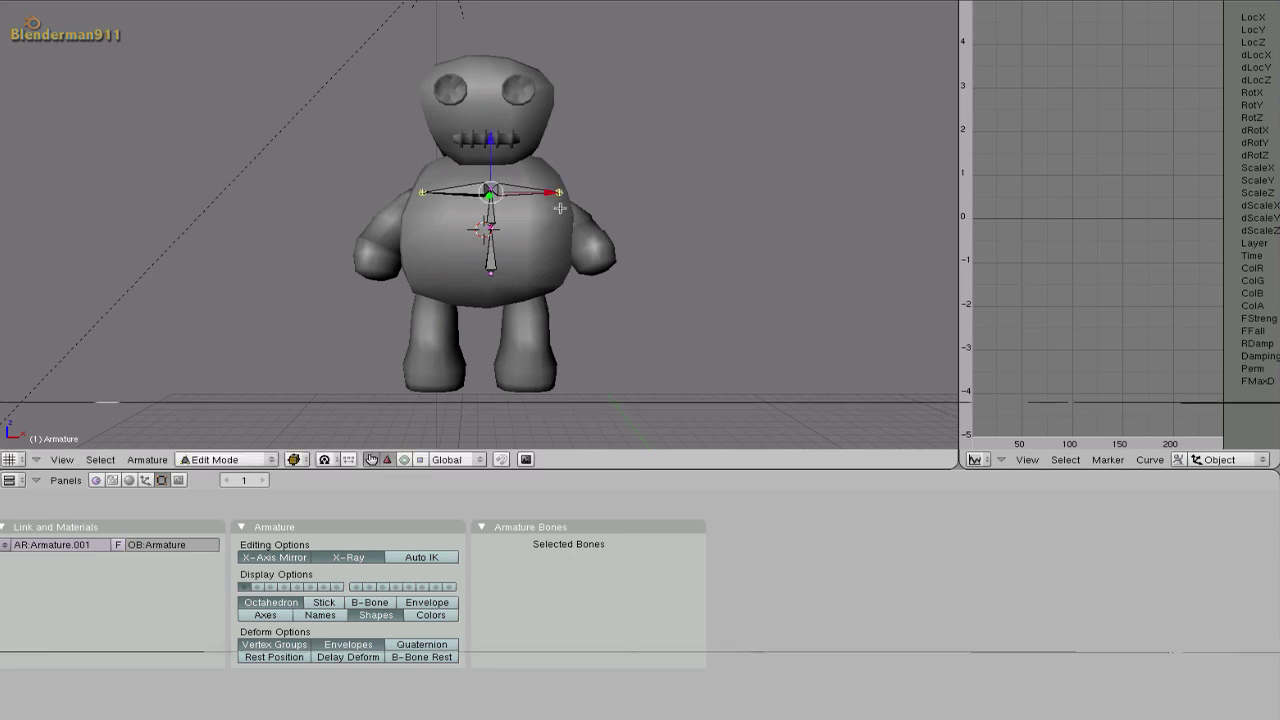
pyautogui.press('e')
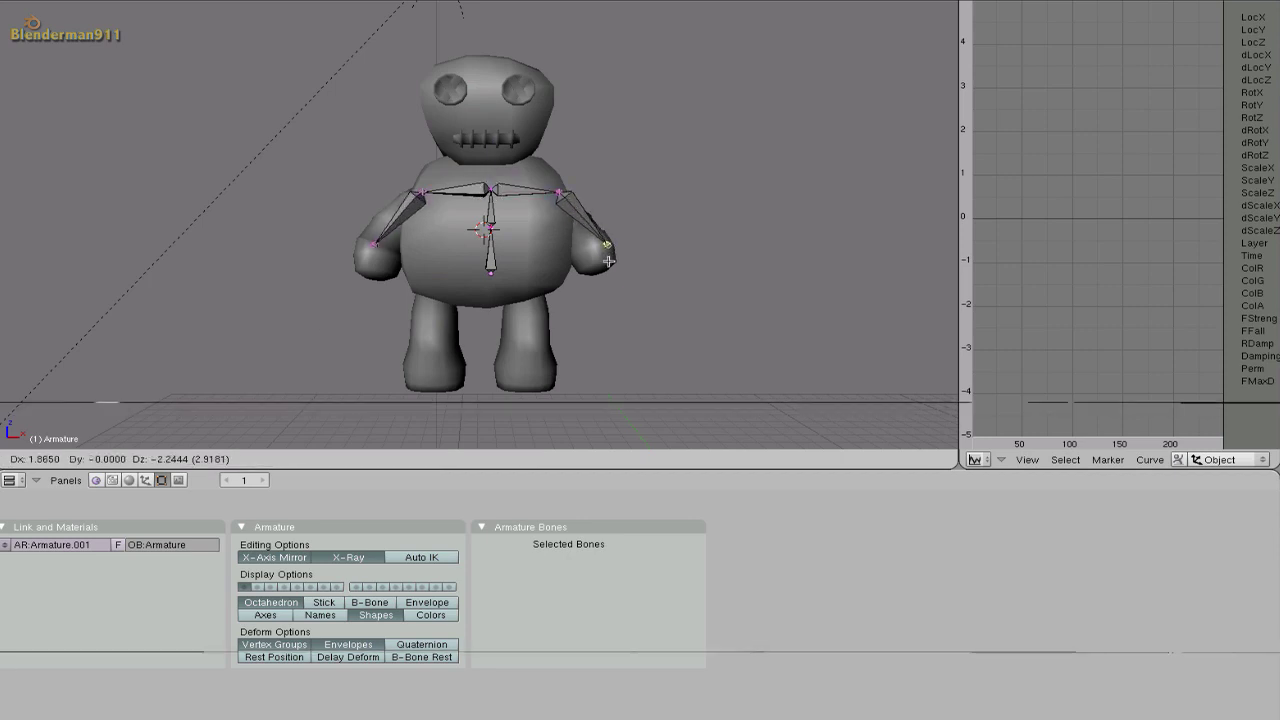
pyautogui.click(610, 271)
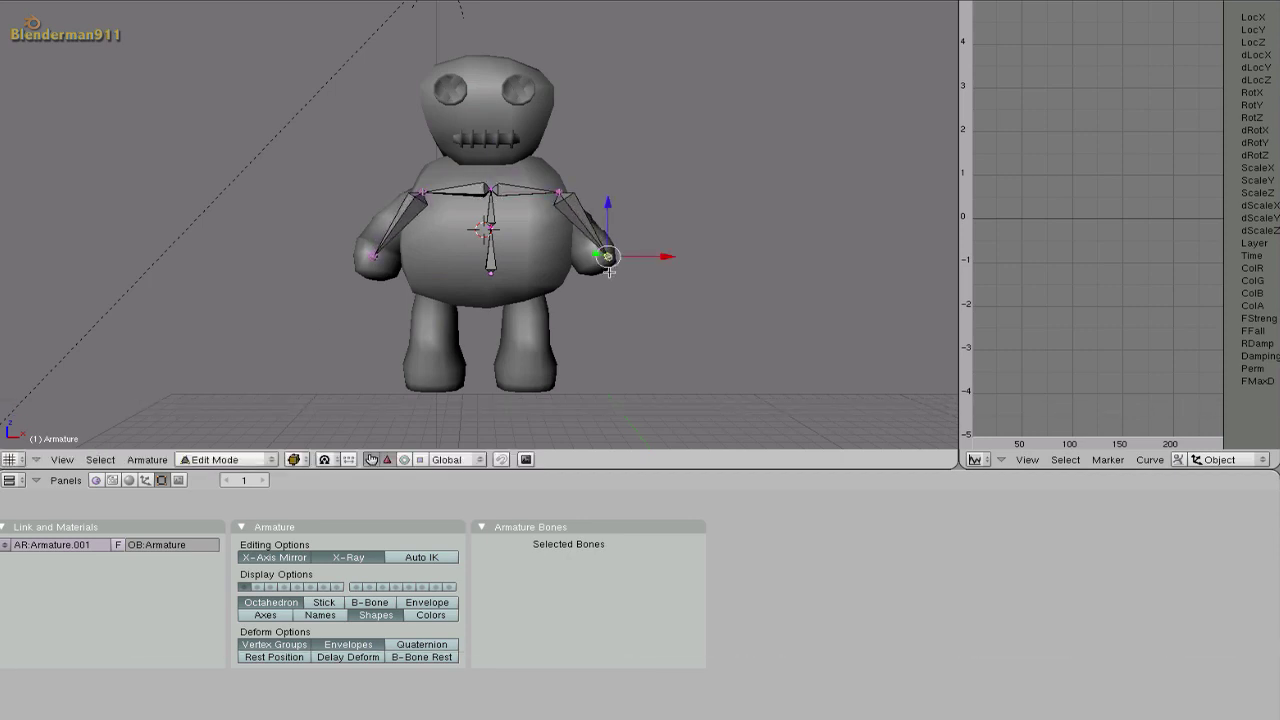
# - Extrude mirrored hip bones from the base of the spine, plus upper leg bones about 2.4 units long down into the legs
pyautogui.rightClick(491, 278)
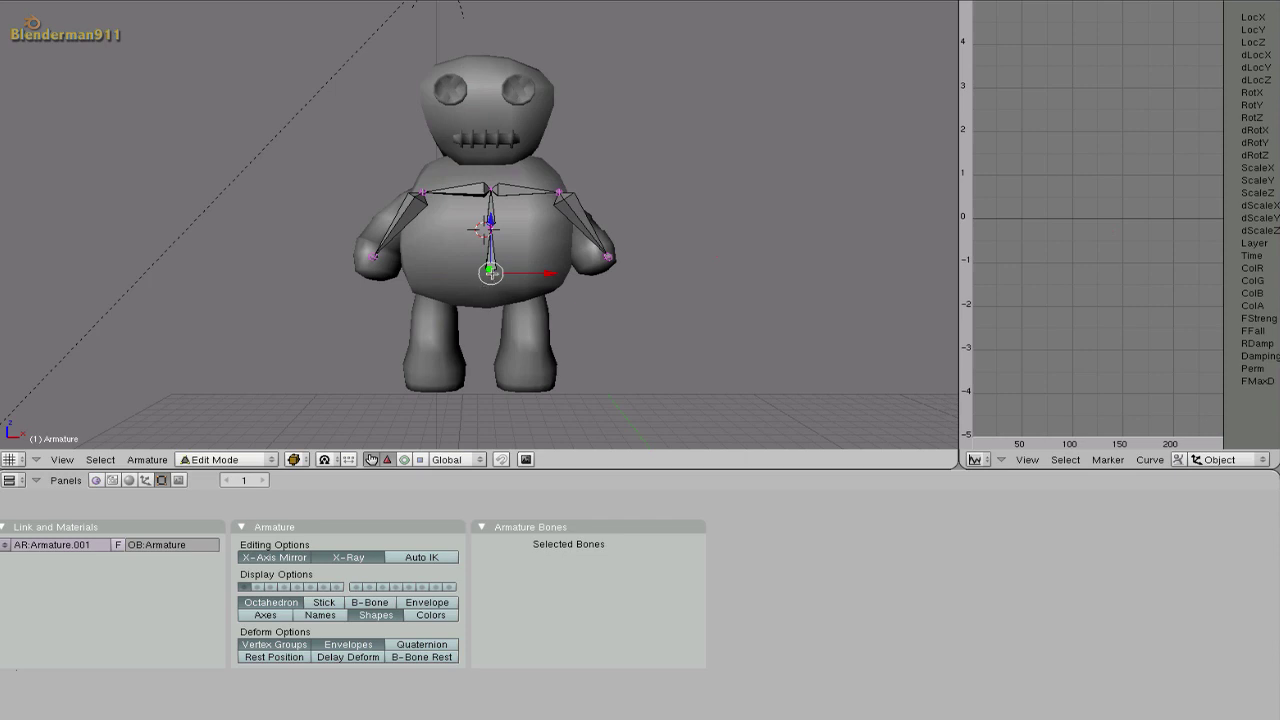
pyautogui.hotkey('shift', 'e')
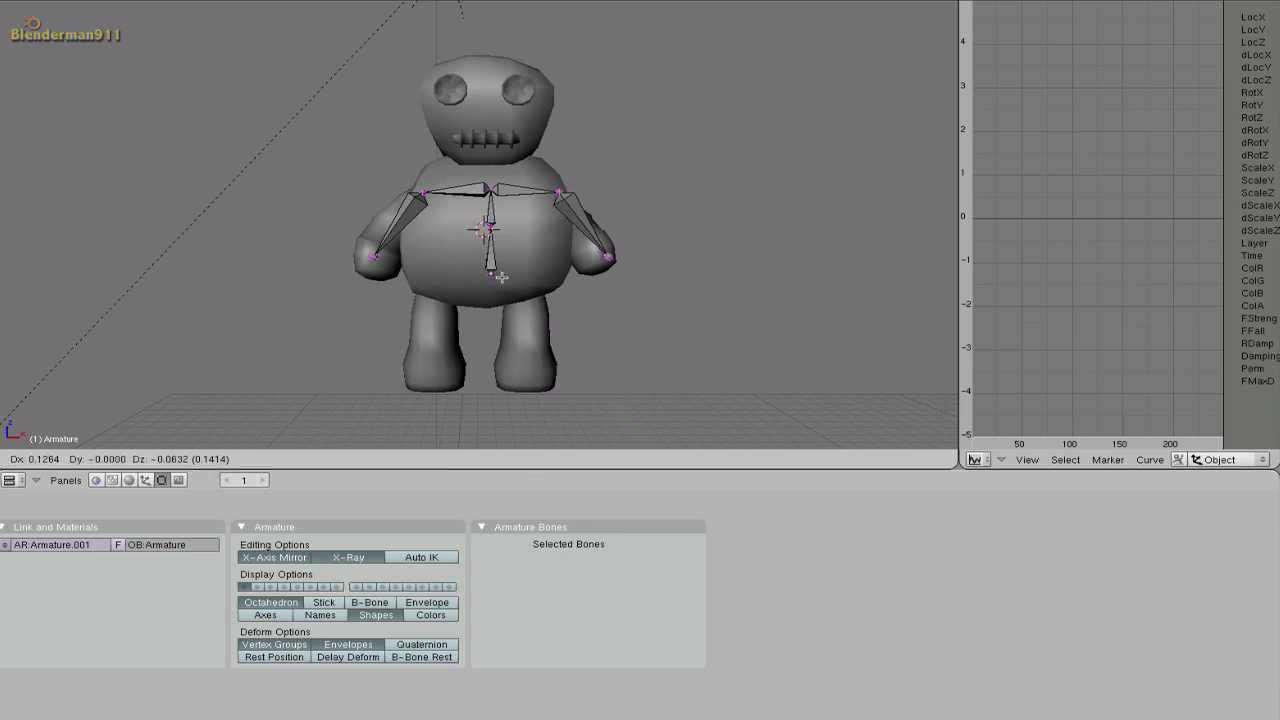
pyautogui.click(545, 295)
pyautogui.hotkey('shift', 'e')
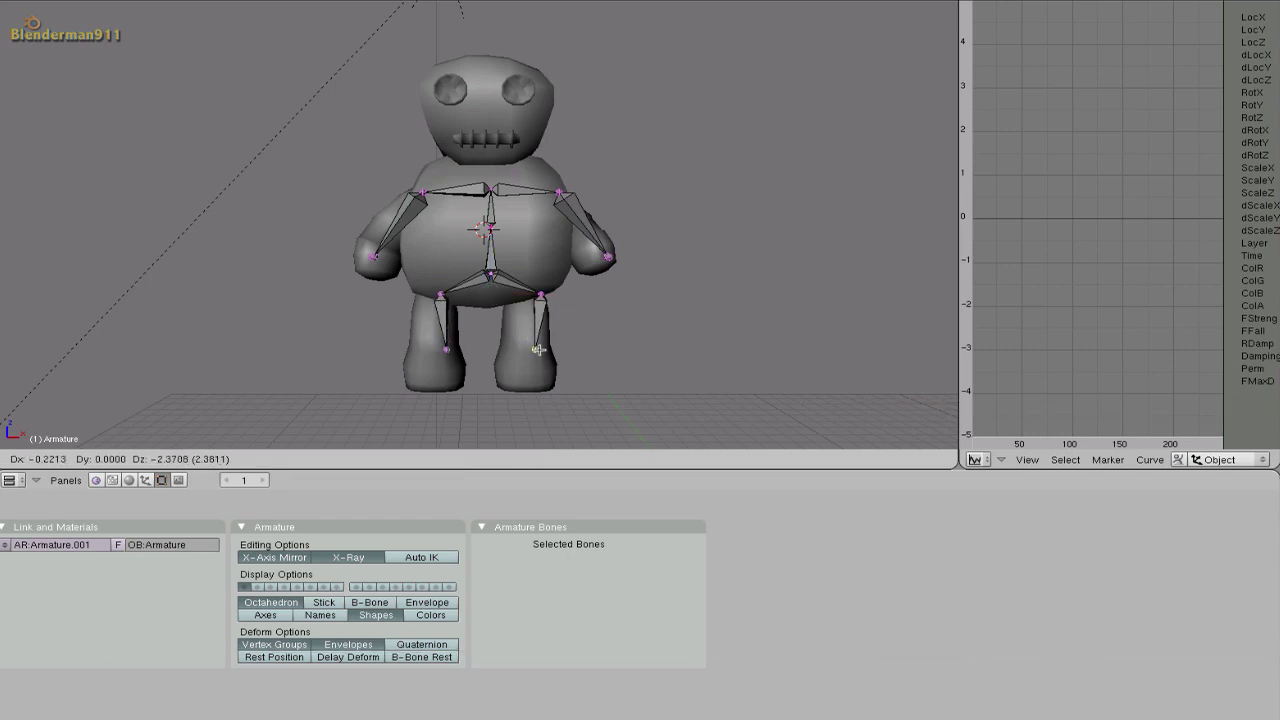
pyautogui.click(537, 349)
# - Move the knee joints forward in side view and extrude lower leg bones down to the feet
pyautogui.press('KP_3')
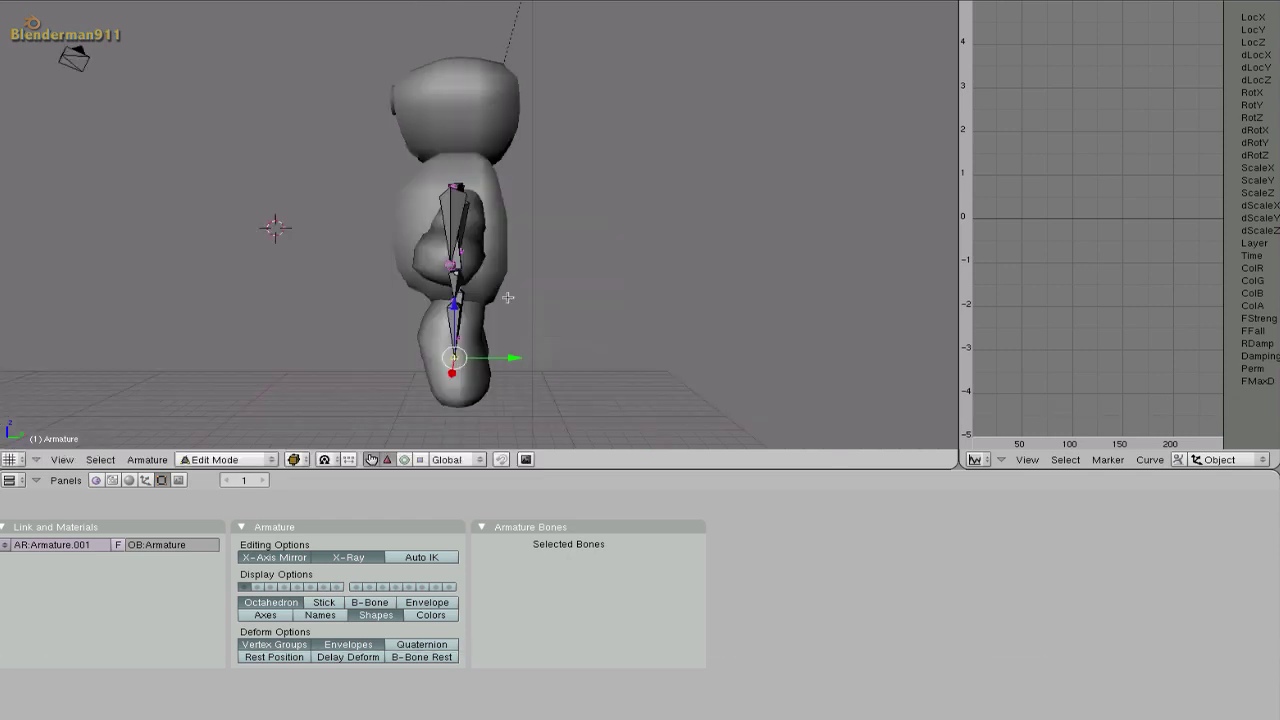
pyautogui.keyDown('shift'); pyautogui.moveTo(483, 354); pyautogui.dragTo(510, 297, button='middle'); pyautogui.keyUp('shift')
pyautogui.press('g')
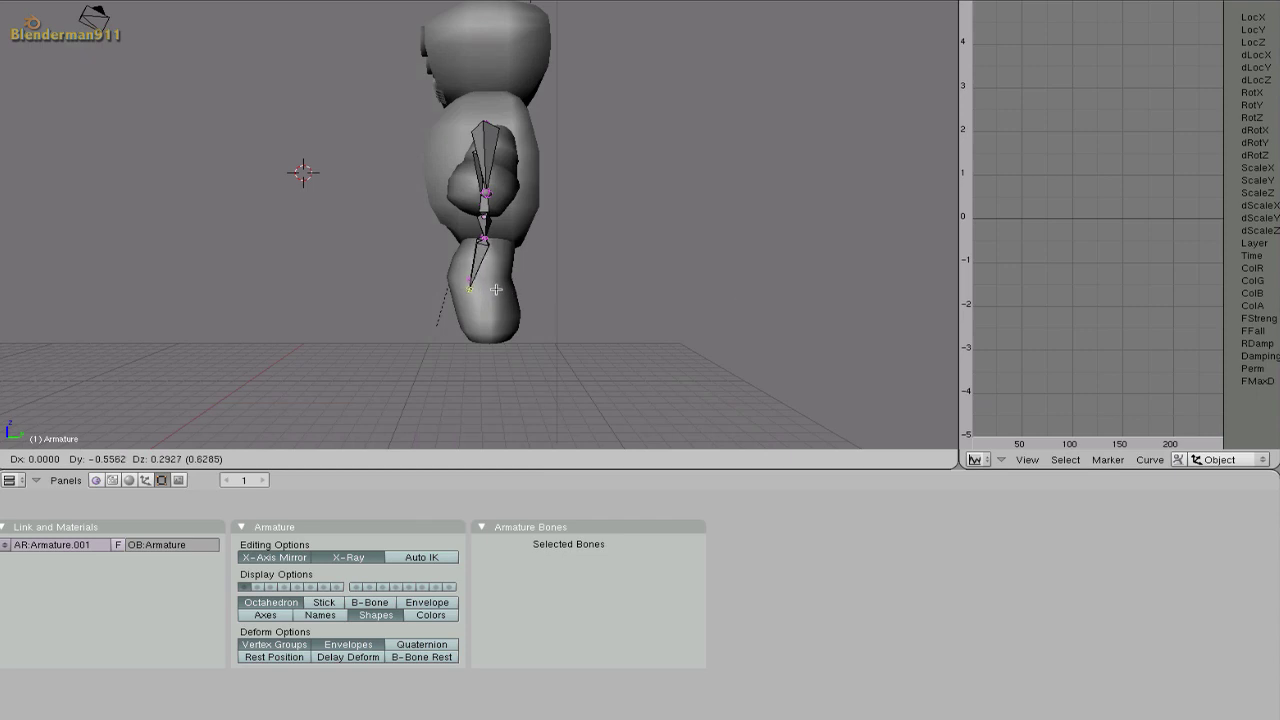
pyautogui.press('Return')
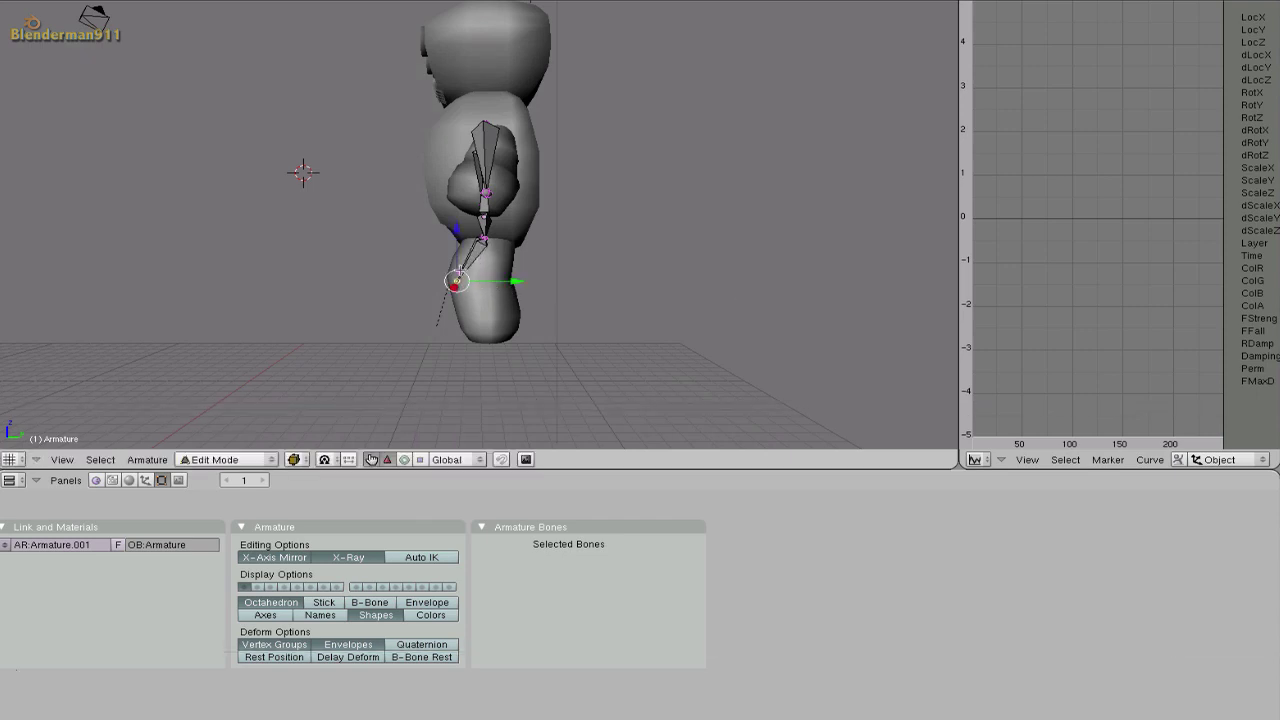
pyautogui.press('g')
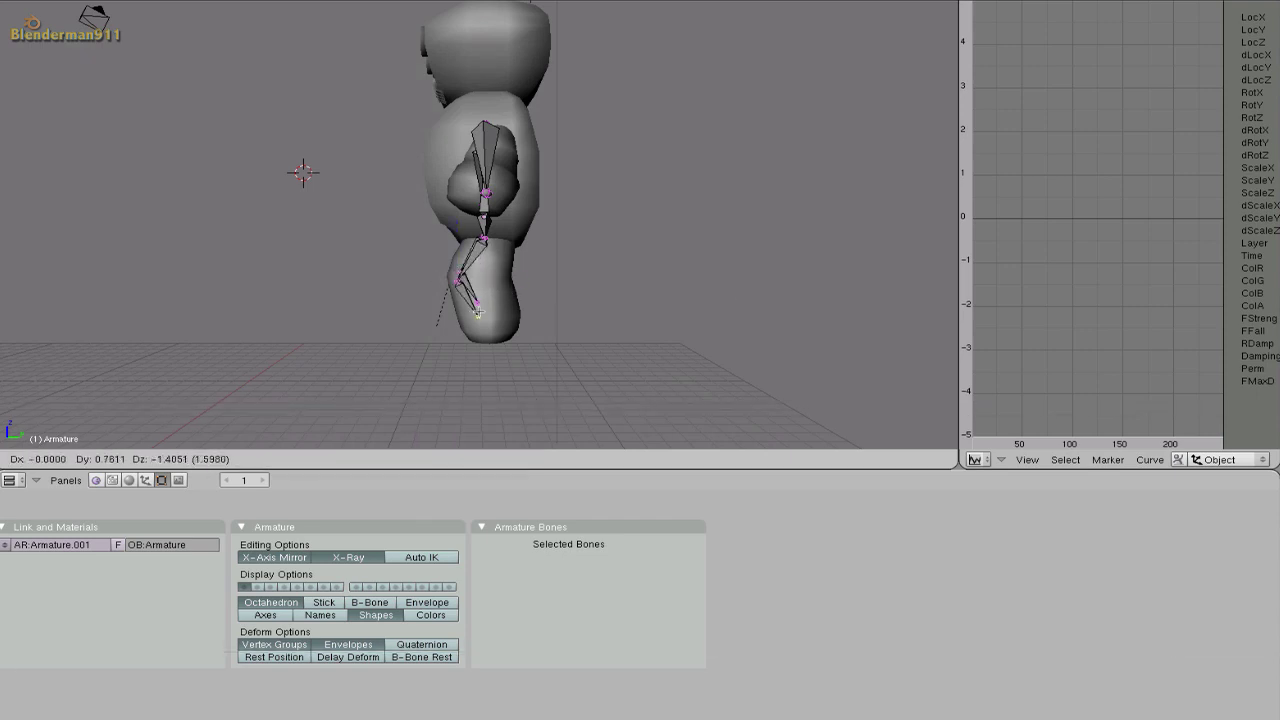
pyautogui.press('Return')
# - Extrude a head bone about 5.5 units up along Z from the top of the spine to the top of the head
pyautogui.press('KP_1')
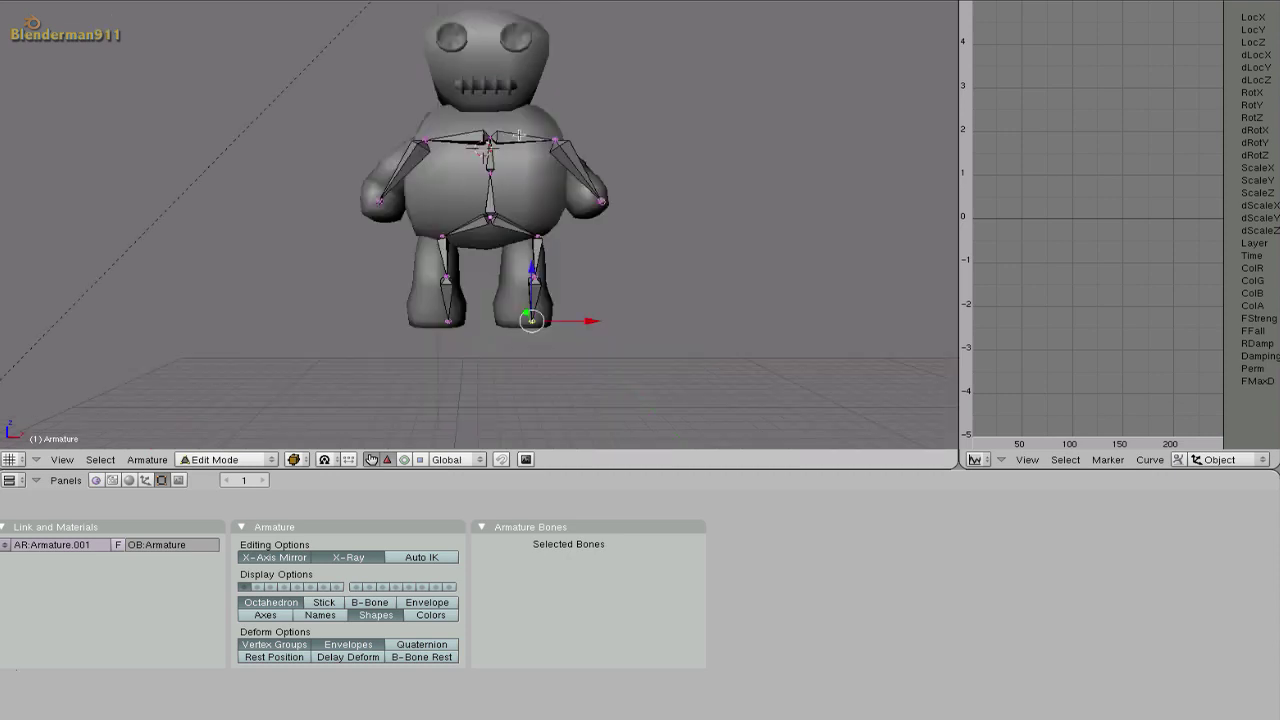
pyautogui.keyDown('shift'); pyautogui.moveTo(520, 135); pyautogui.dragTo(516, 175, button='middle'); pyautogui.keyUp('shift')
pyautogui.rightClick(485, 175)
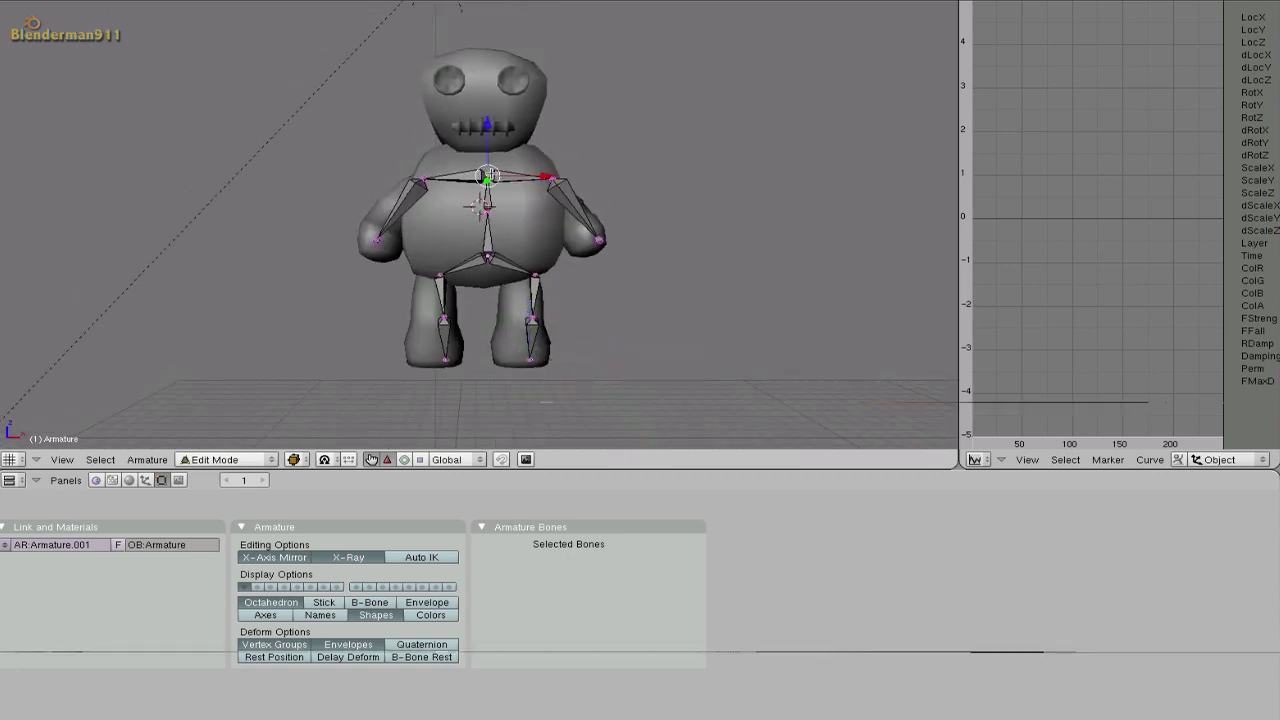
pyautogui.press('e')
pyautogui.press('z')
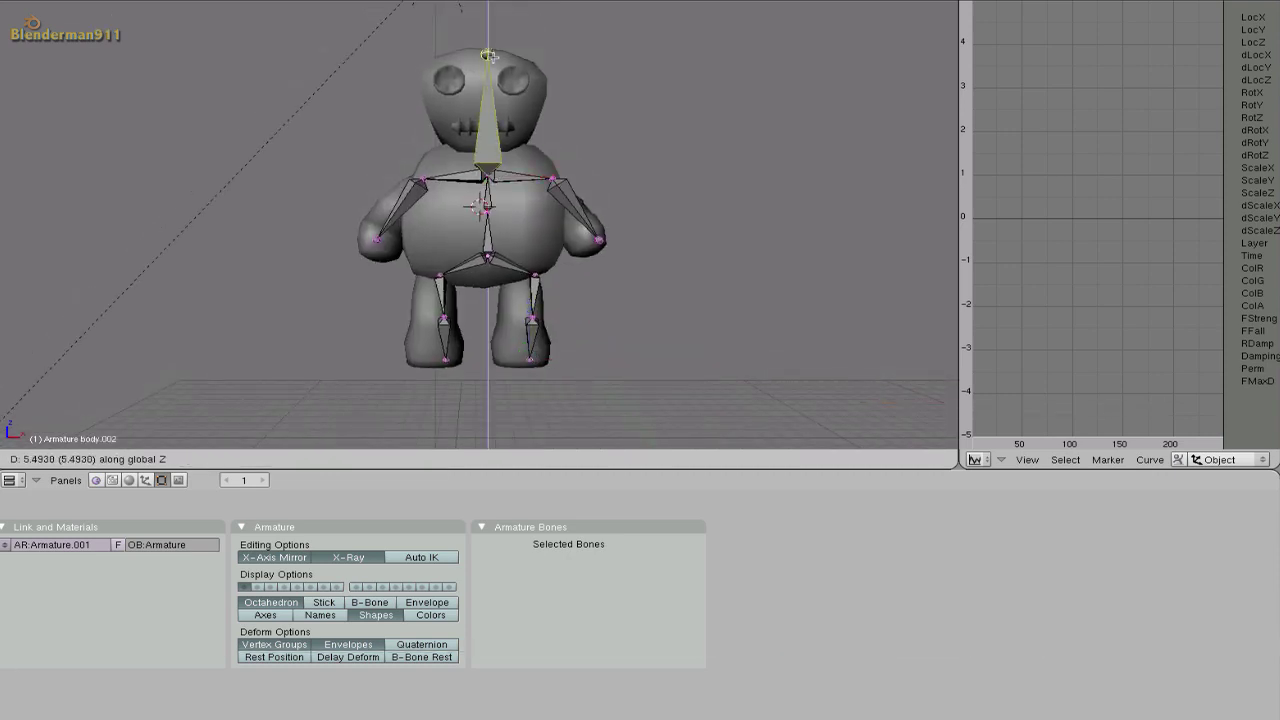
pyautogui.click(488, 59)
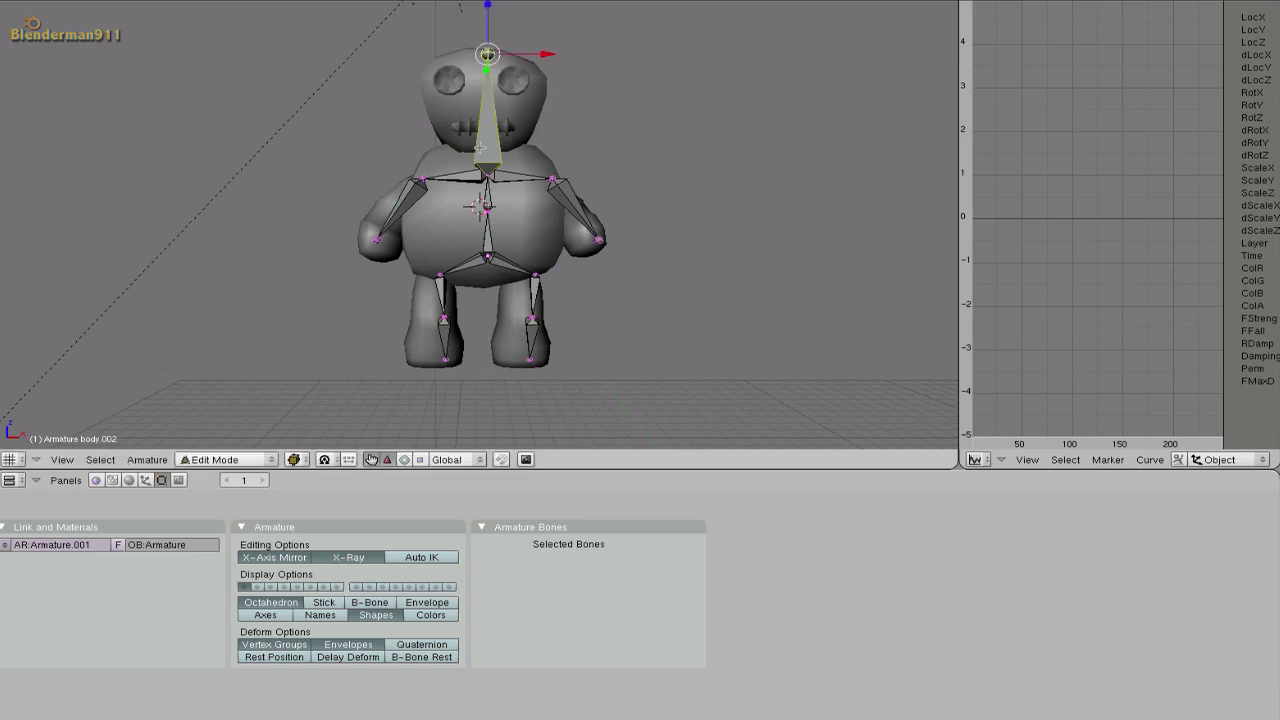
# - Leave Edit Mode and parent the character mesh to the armature, creating vertex groups from bone heat
pyautogui.press('Tab')
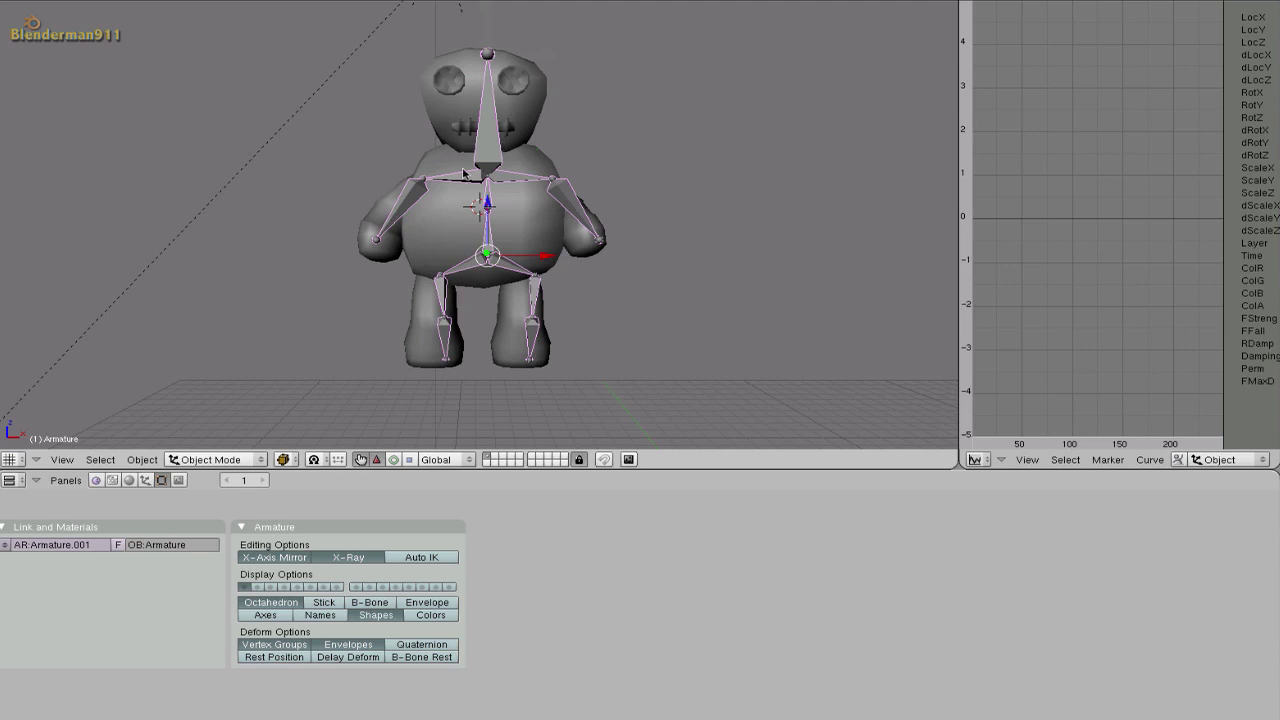
pyautogui.rightClick(455, 95)
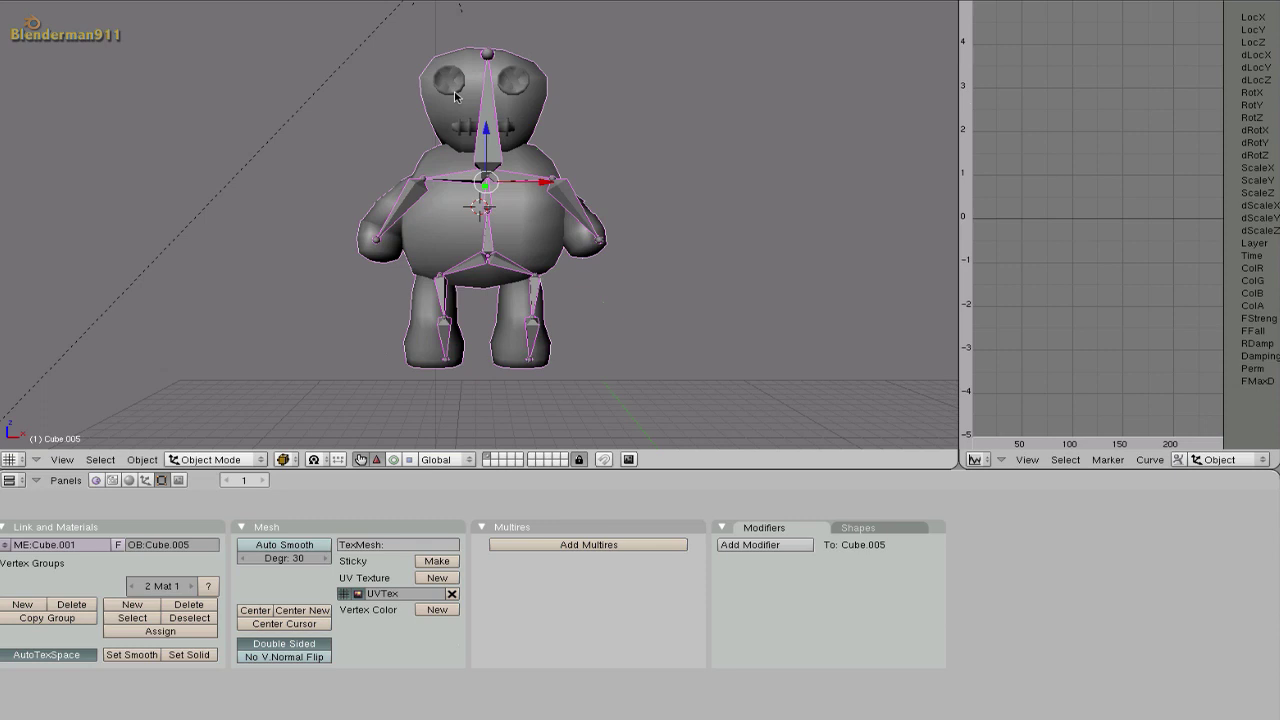
pyautogui.hotkey('ctrl', 'p')
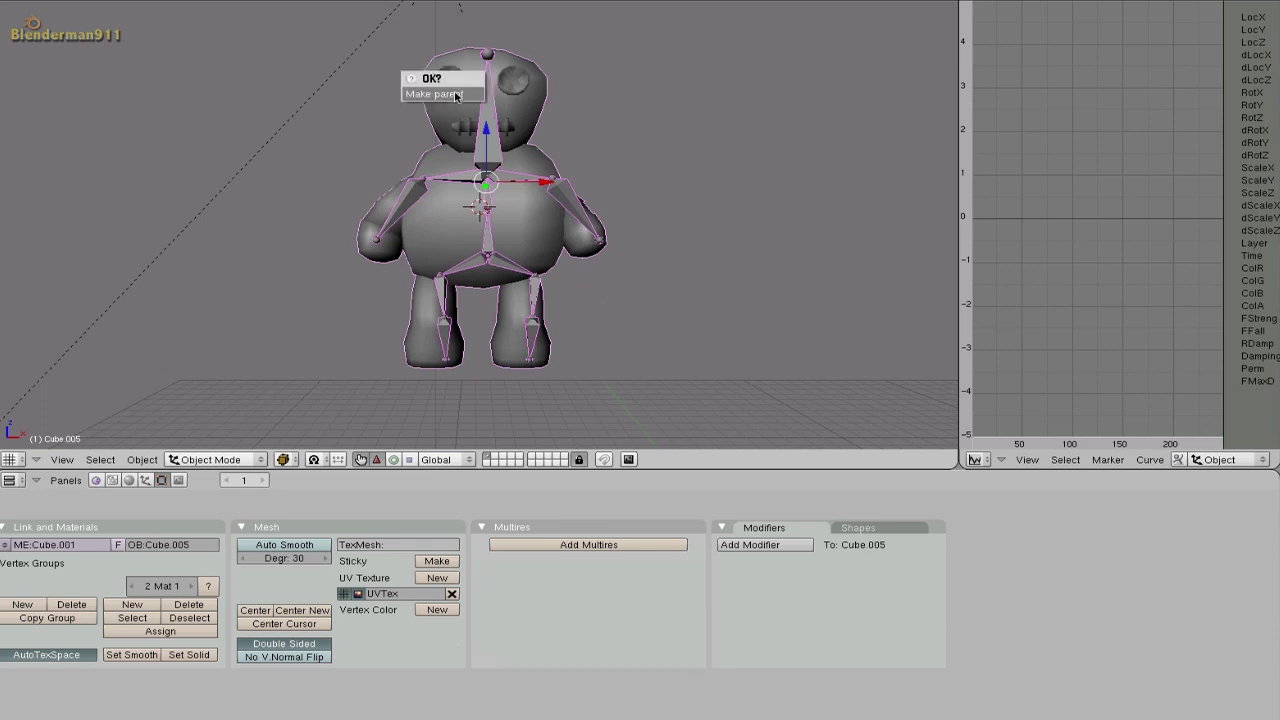
pyautogui.click(455, 95)
pyautogui.rightClick(448, 84)
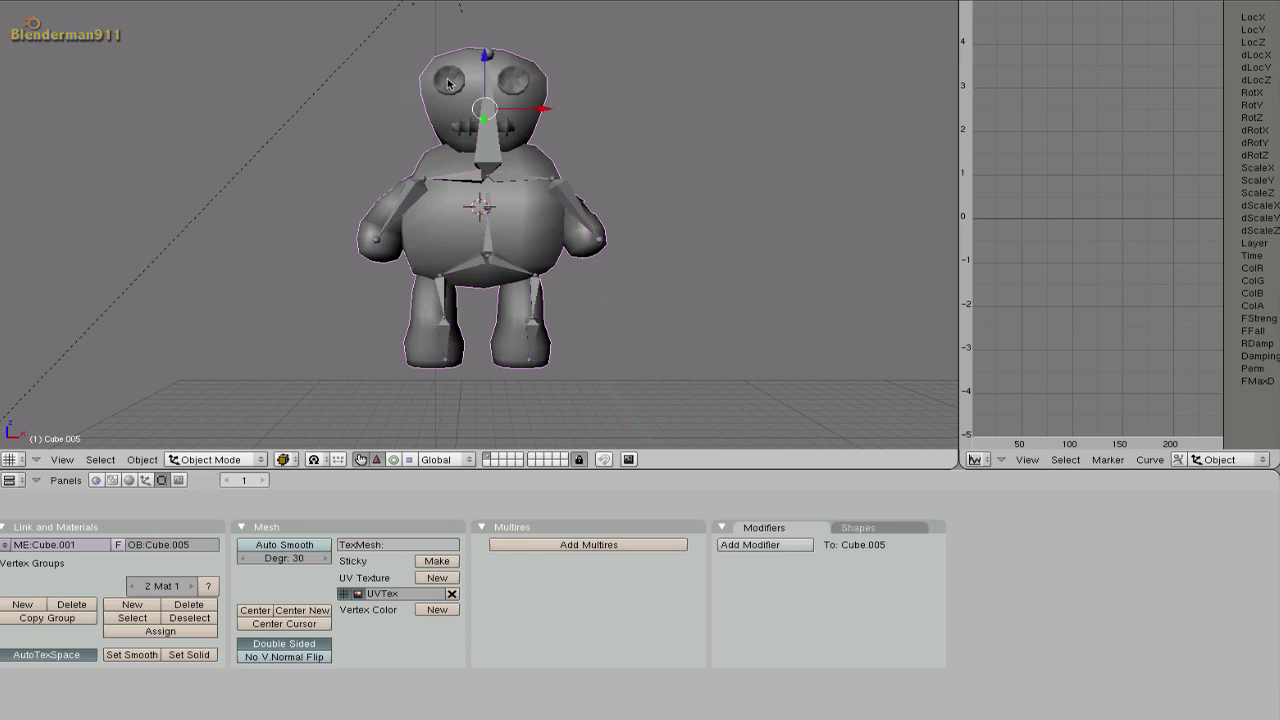
pyautogui.rightClick(491, 142)
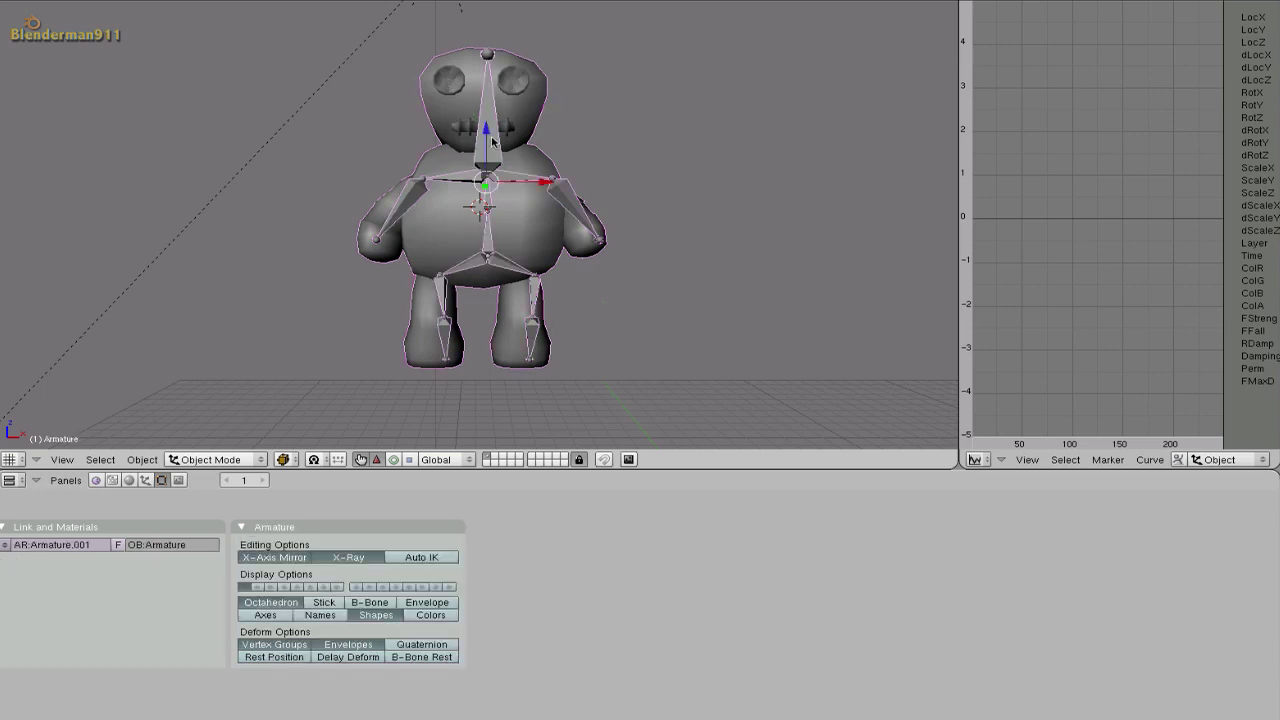
pyautogui.hotkey('ctrl', 'p')
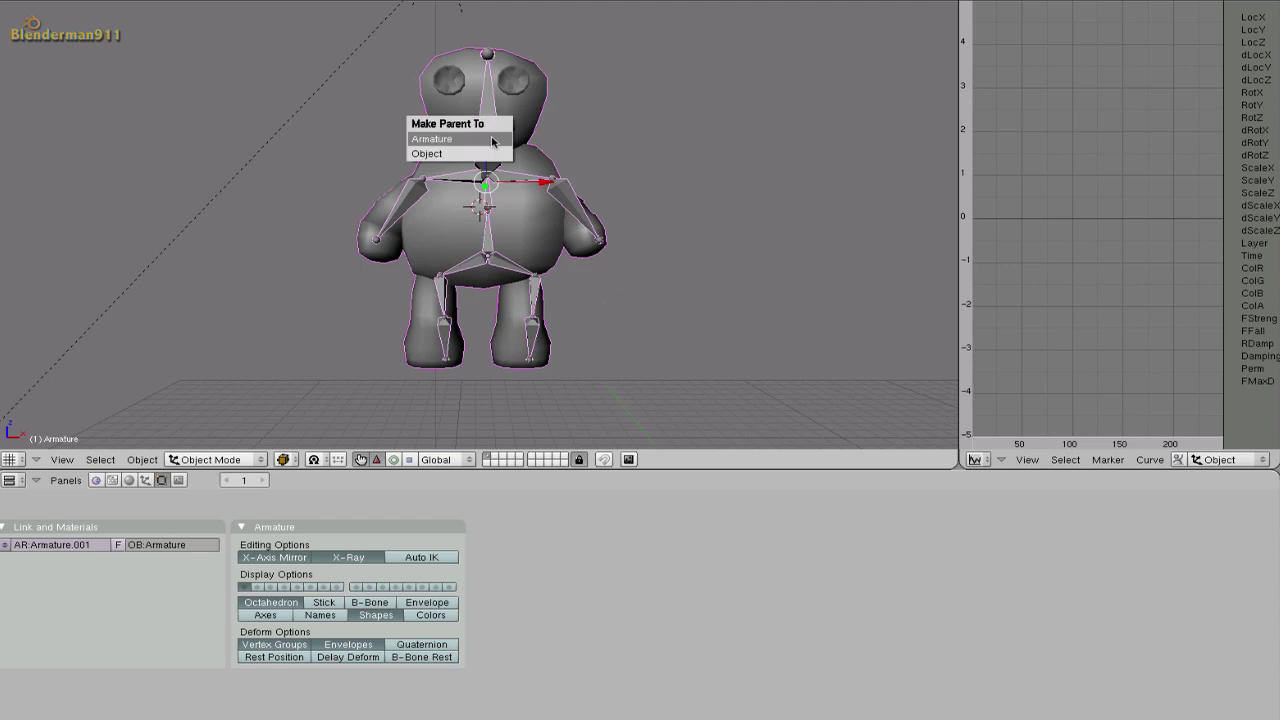
pyautogui.click(491, 140)
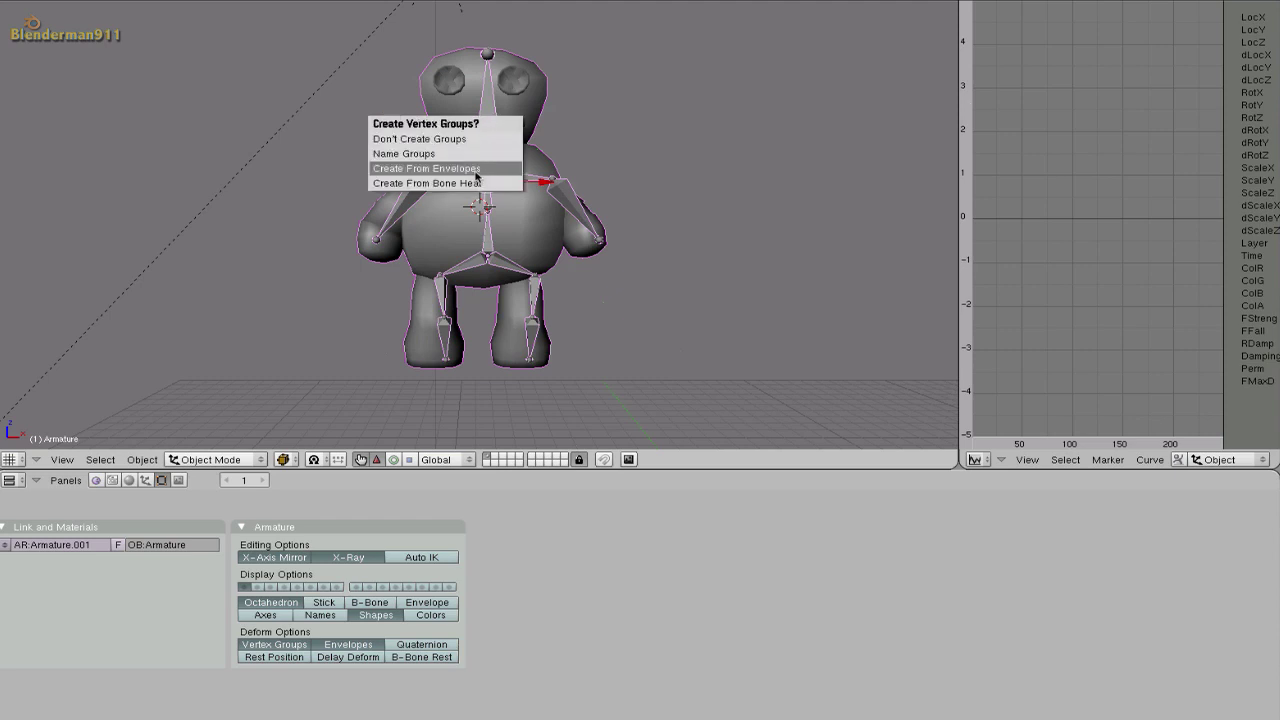
pyautogui.click(475, 183)
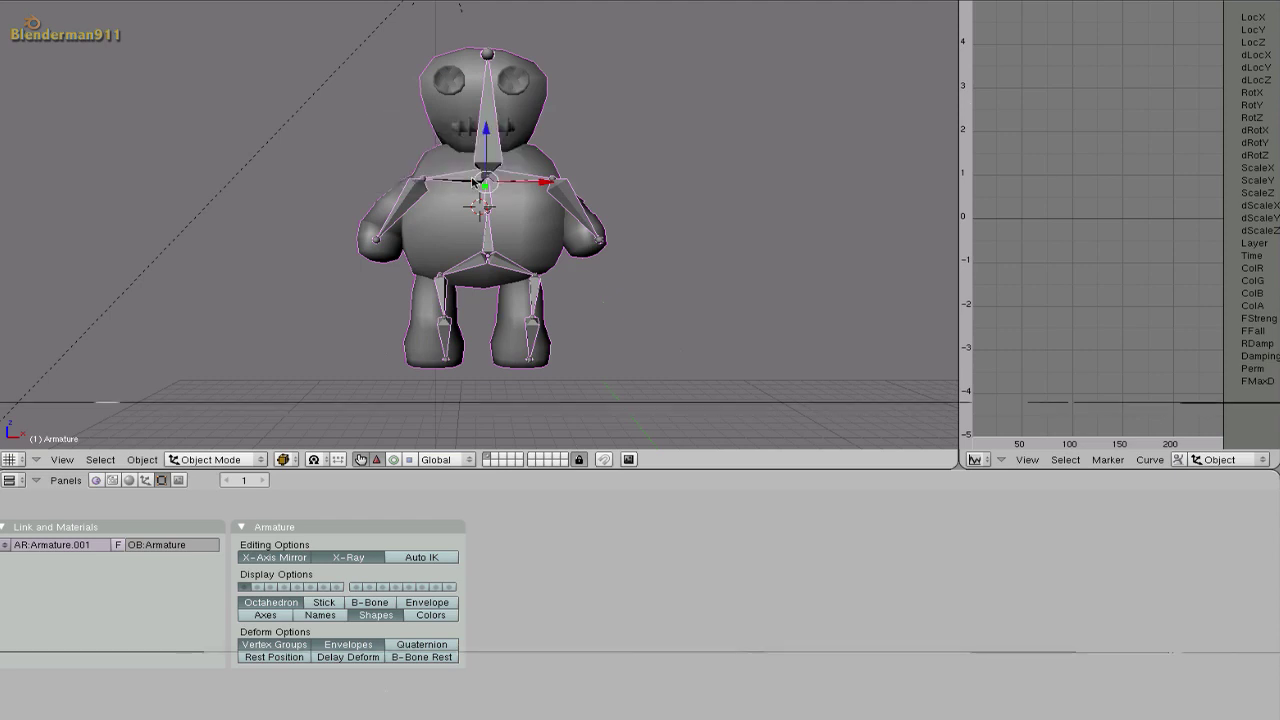
# - Switch the armature to Pose Mode and test-rotate the head bone, cancelling the rotation
pyautogui.rightClick(490, 98)
pyautogui.rightClick(490, 98)
pyautogui.click(210, 459)
pyautogui.click(223, 413)
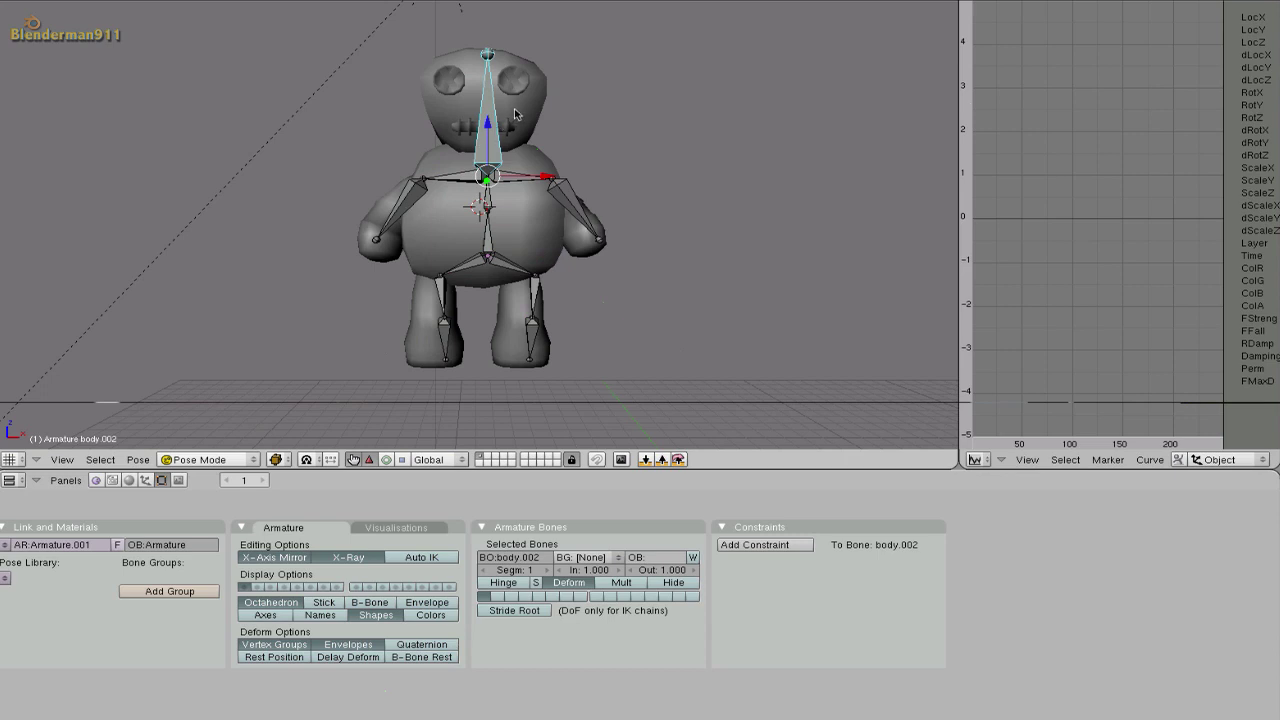
pyautogui.press('r')
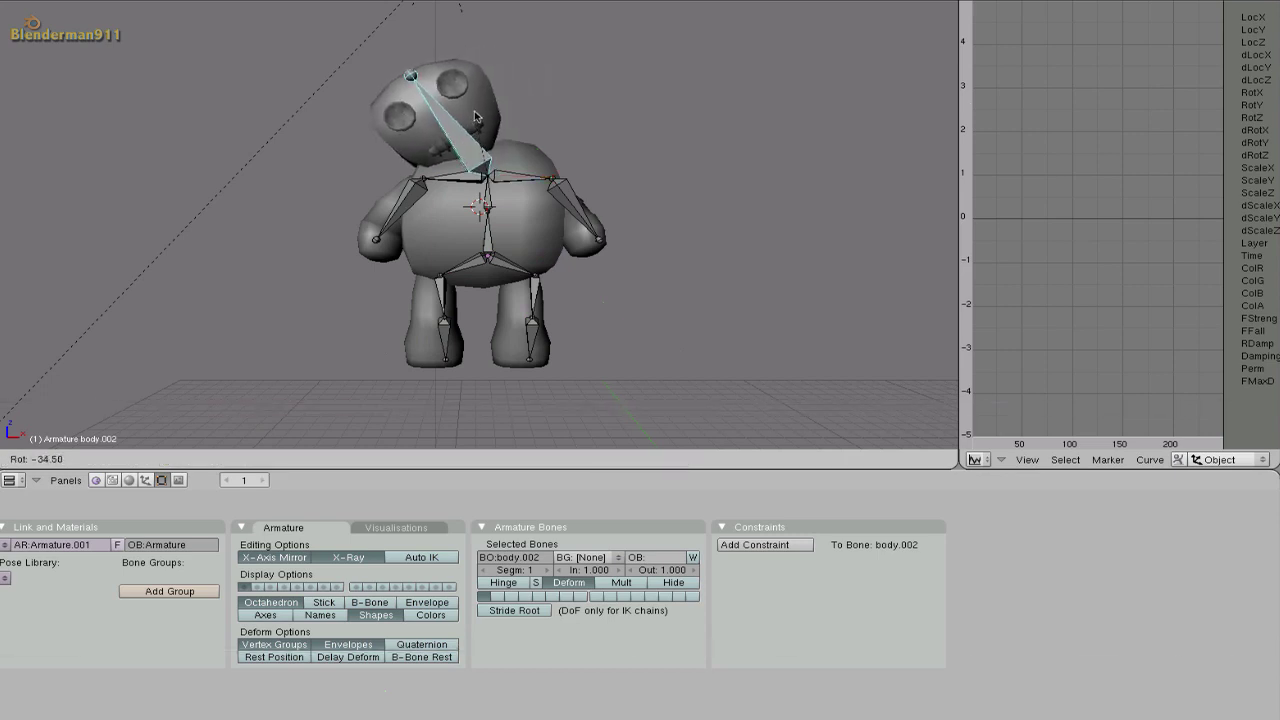
pyautogui.press('Escape')
# - Test-rotate the left and right arm bones to check how the mesh deforms, cancelling each rotation
pyautogui.rightClick(590, 212)
pyautogui.press('r')
pyautogui.press('Escape')
pyautogui.rightClick(400, 215)
pyautogui.press('r')
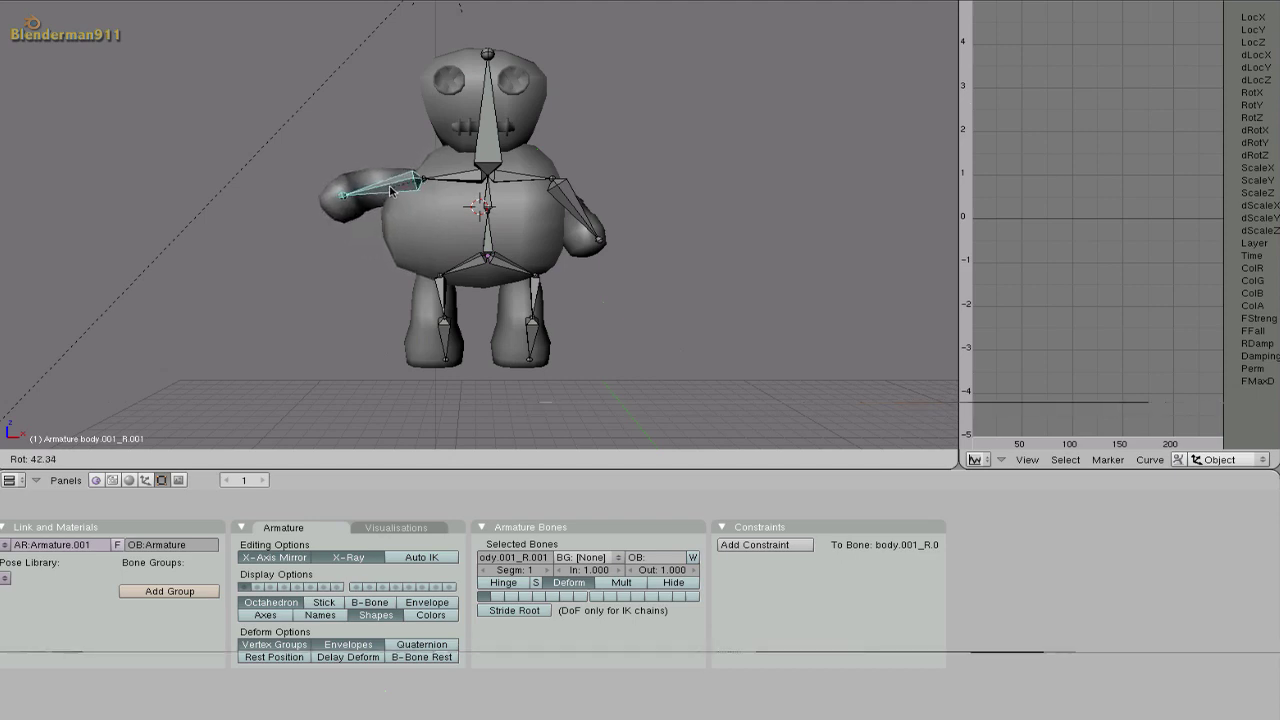
pyautogui.click(391, 190)
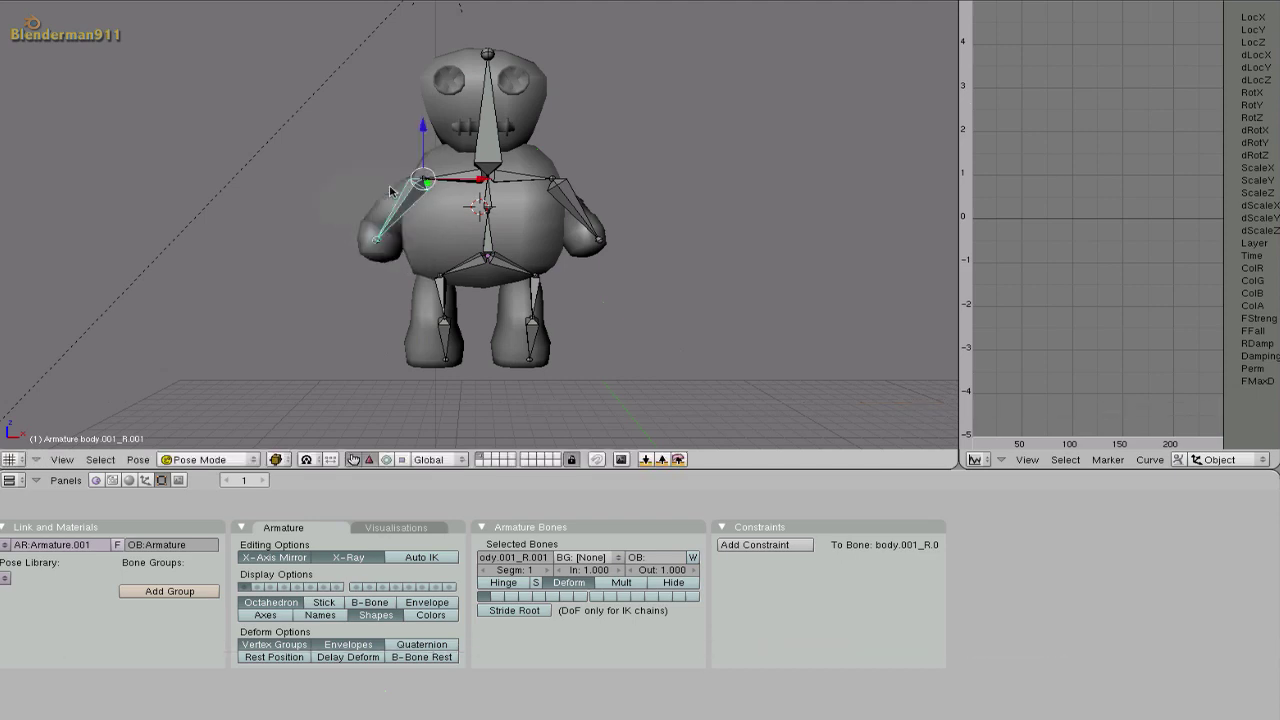
# - Test-rotate the right upper and lower leg bones and the left lower leg bone, cancelling each rotation
pyautogui.rightClick(451, 322)
pyautogui.press('r')
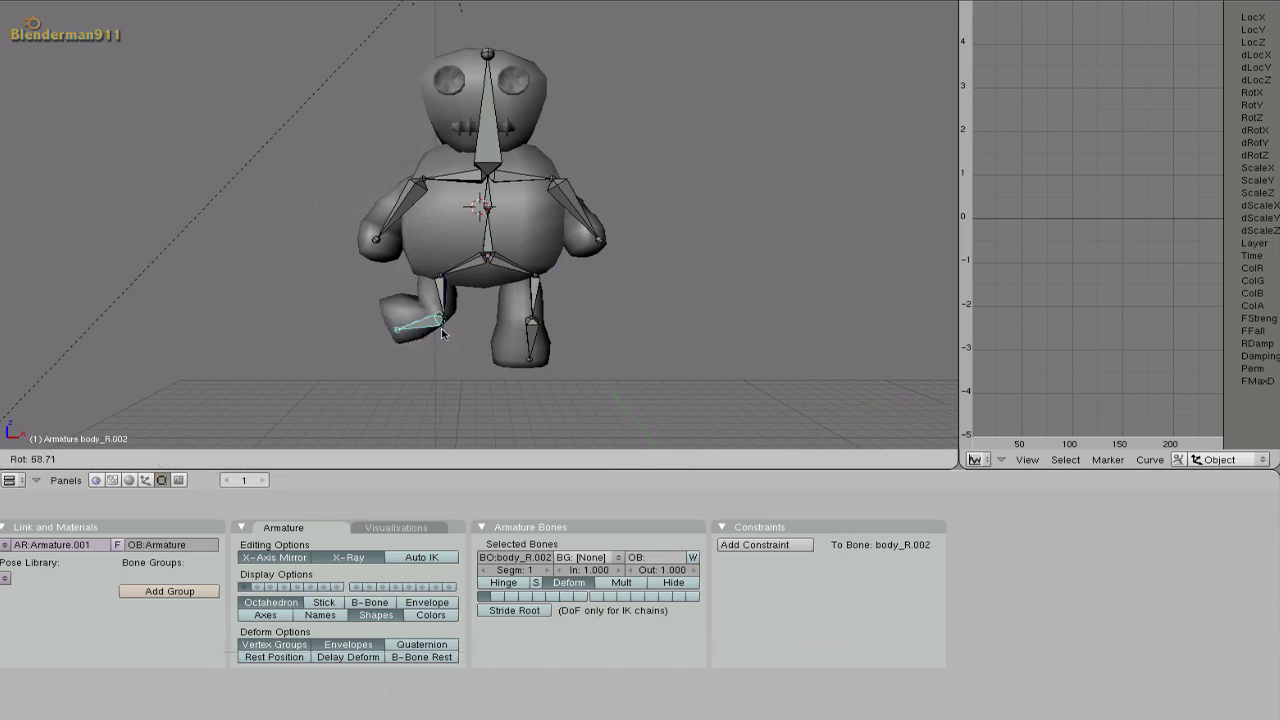
pyautogui.rightClick(460, 332)
pyautogui.rightClick(446, 298)
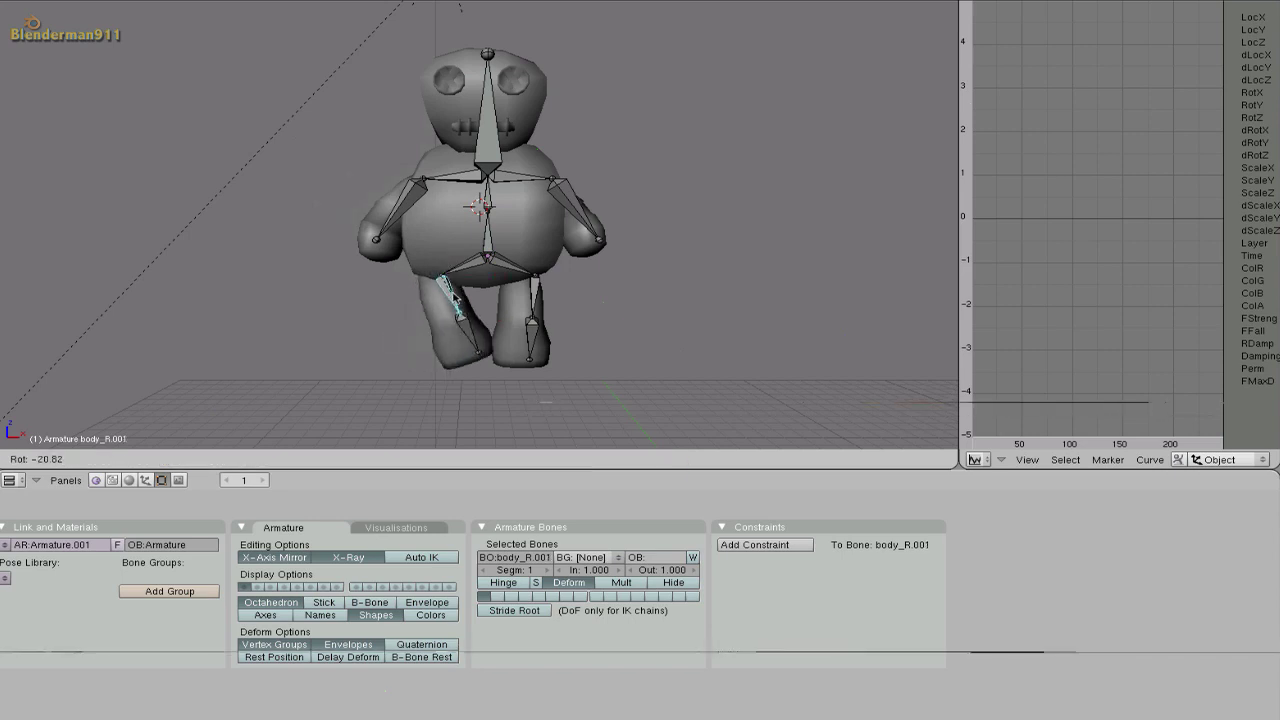
pyautogui.rightClick(440, 316)
pyautogui.rightClick(438, 345)
pyautogui.press('r')
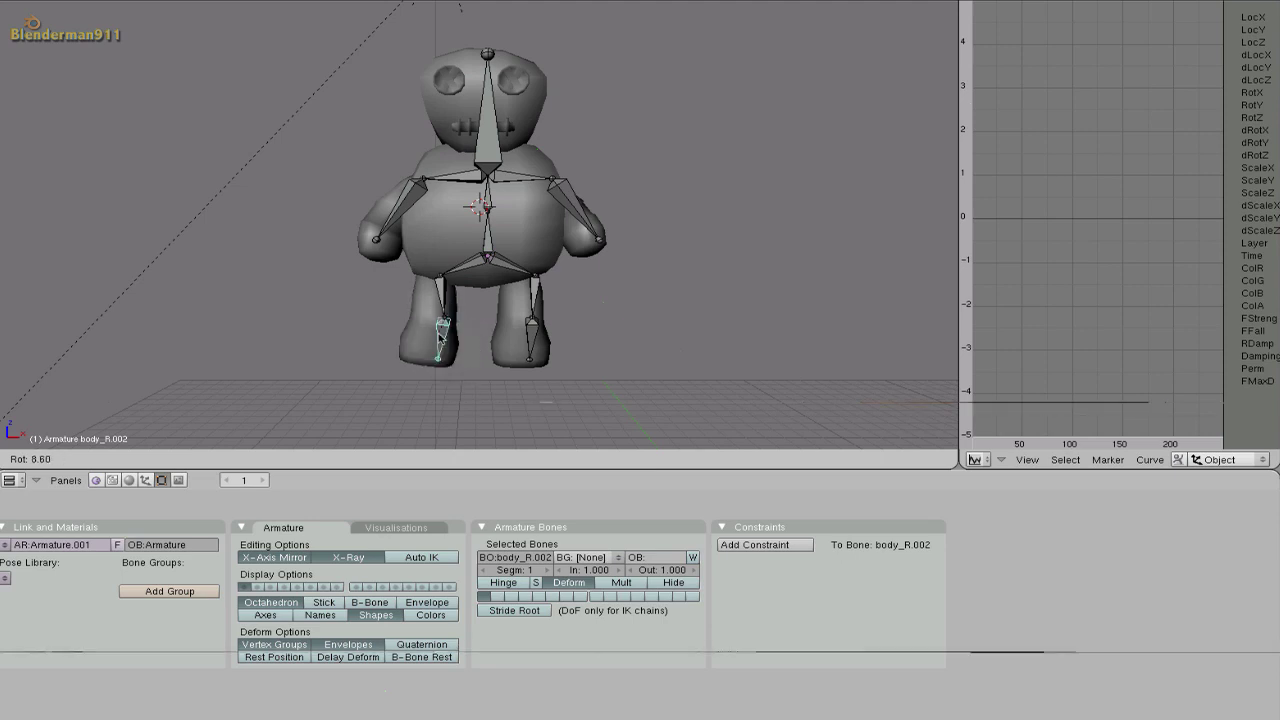
pyautogui.rightClick(434, 336)
pyautogui.rightClick(530, 338)
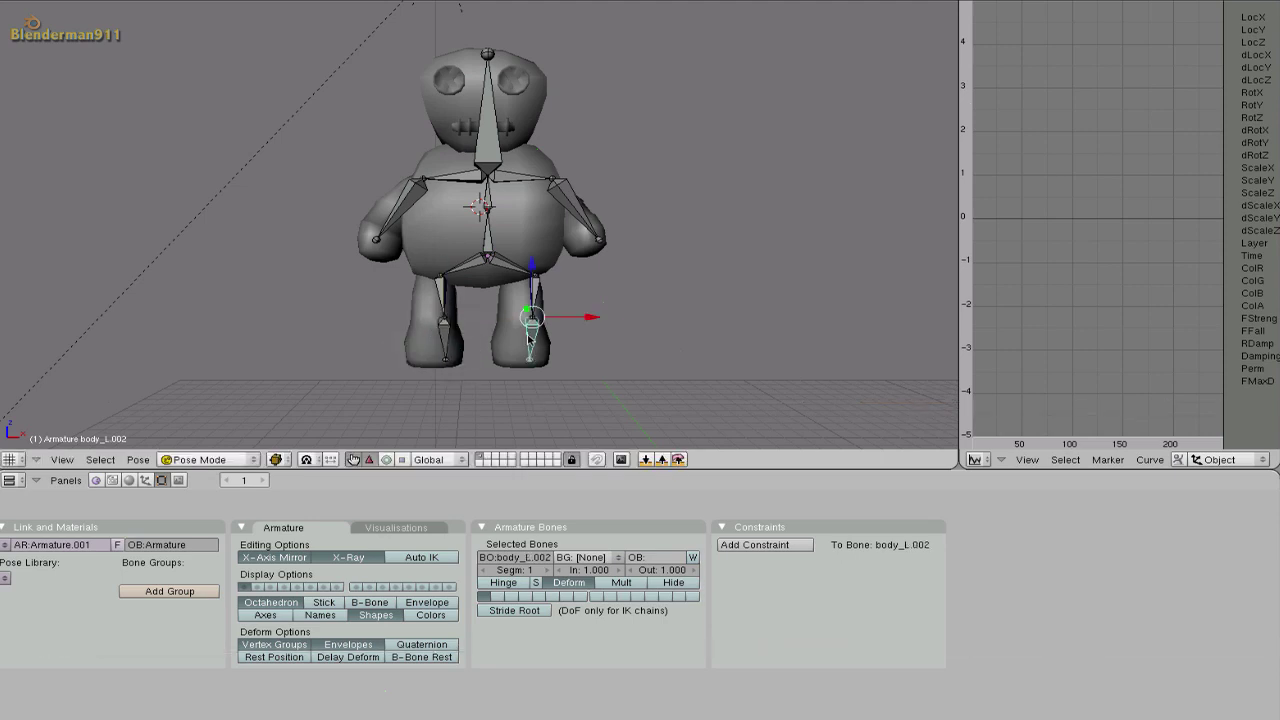
pyautogui.press('r')
pyautogui.rightClick(536, 330)
# - Test-rotate the right arm bone again, cancel it, and switch the character mesh to Weight Paint mode
pyautogui.rightClick(417, 210)
pyautogui.press('r')
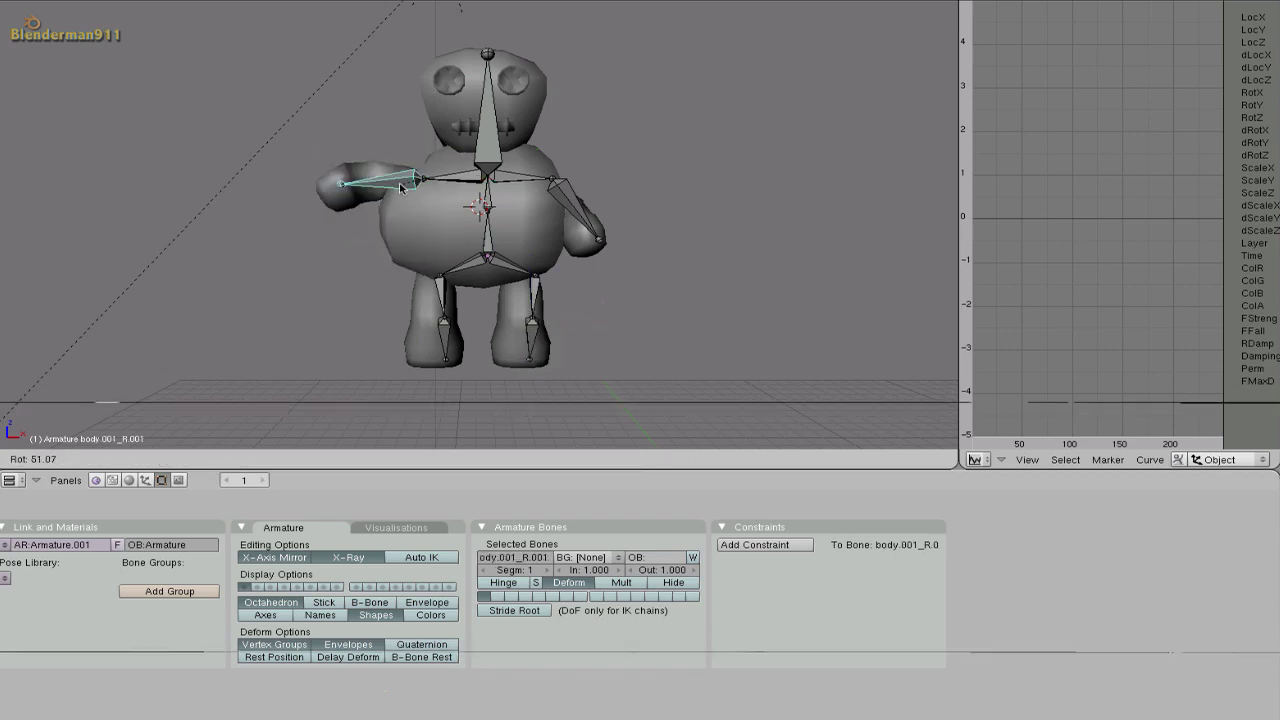
pyautogui.rightClick(404, 175)
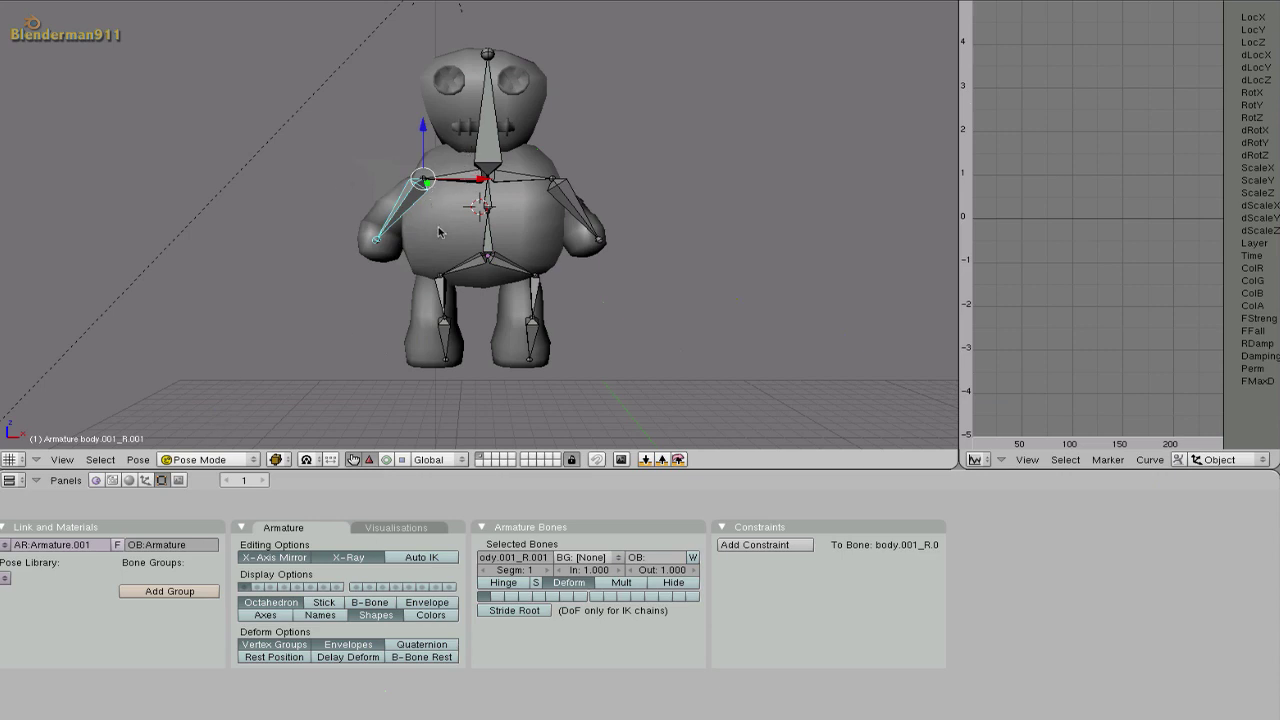
pyautogui.rightClick(463, 128)
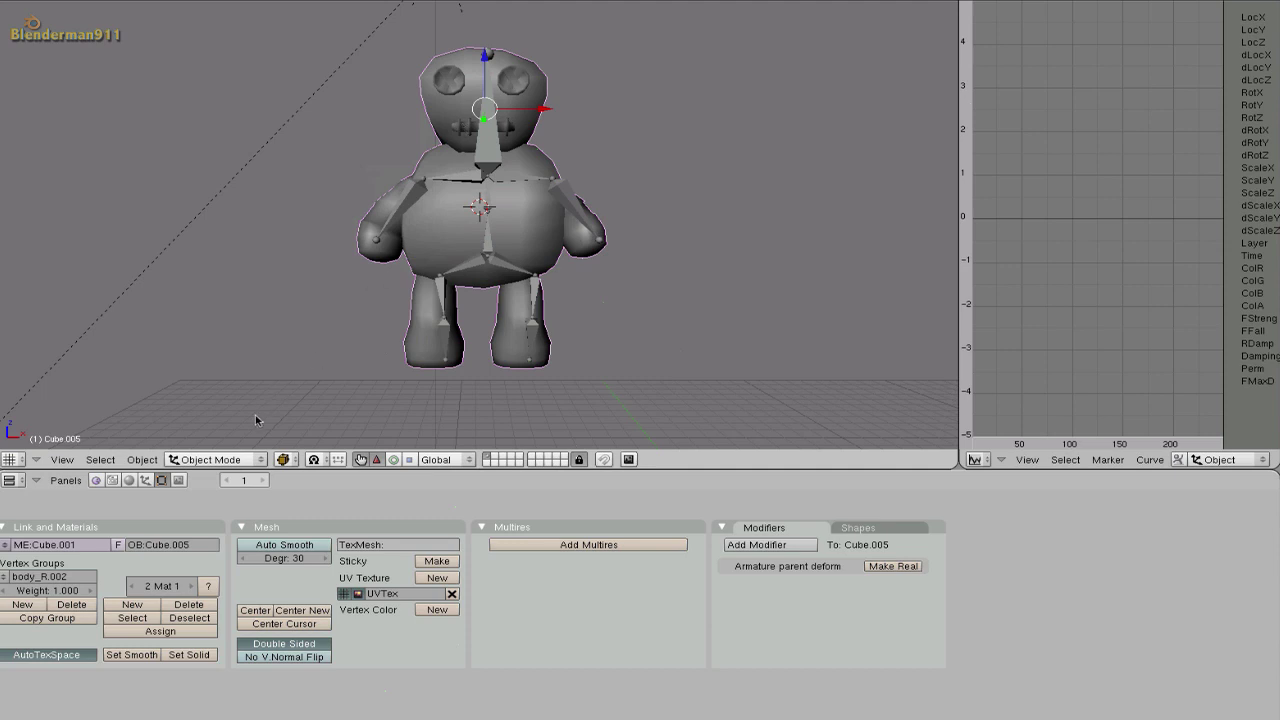
pyautogui.click(232, 460)
pyautogui.click(236, 372)
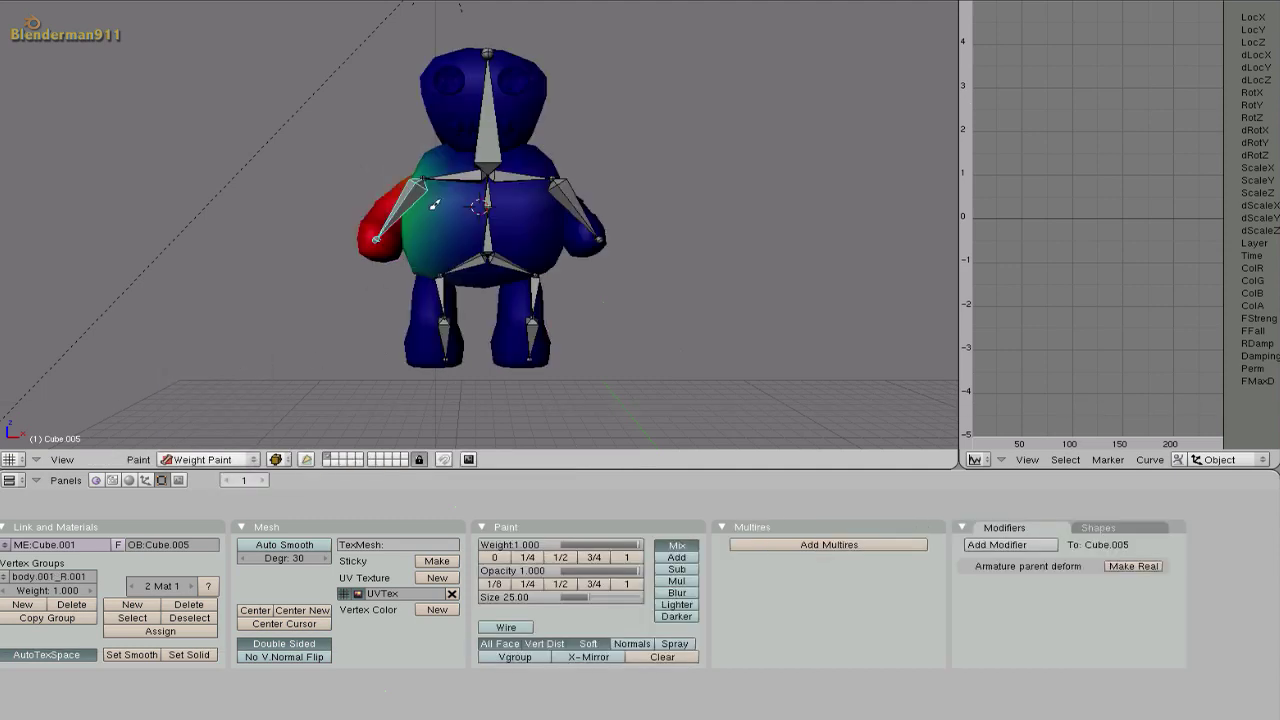
# - Examine the right arm bone's weight on the torso from several angles, using cancelled test rotations of the bone
pyautogui.scroll(2, 421, 199)
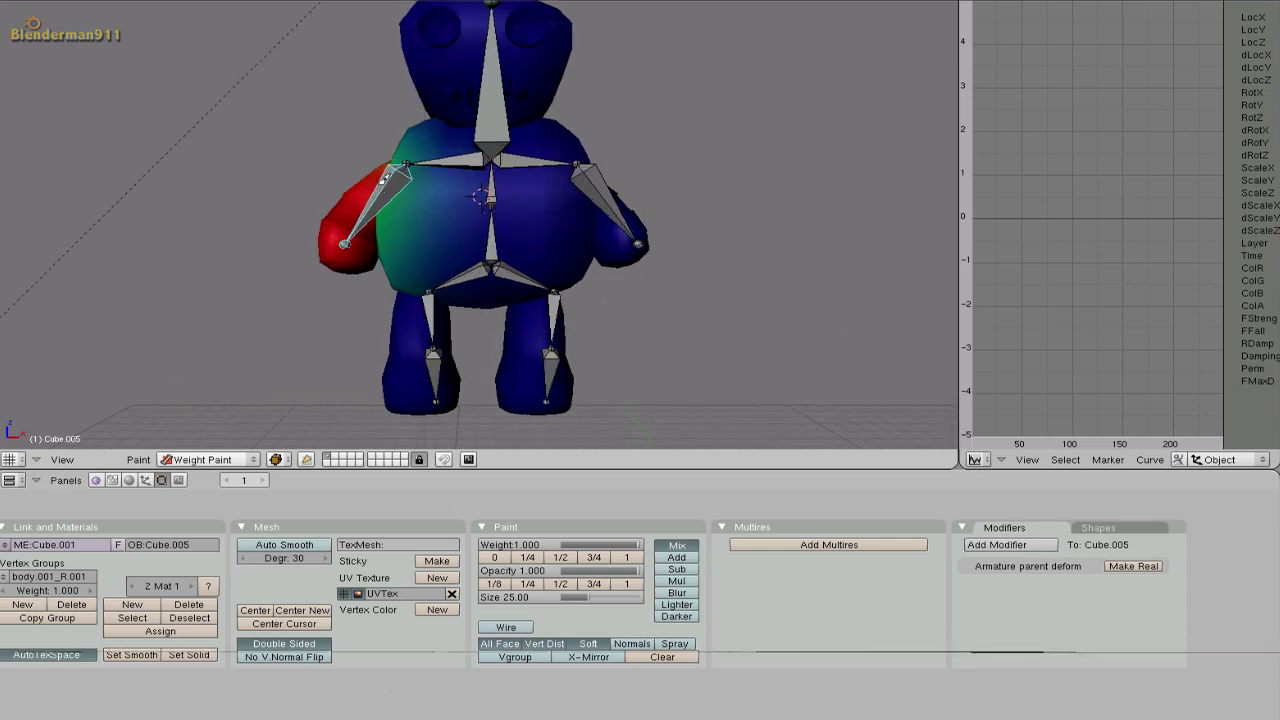
pyautogui.press('r')
pyautogui.rightClick(405, 185)
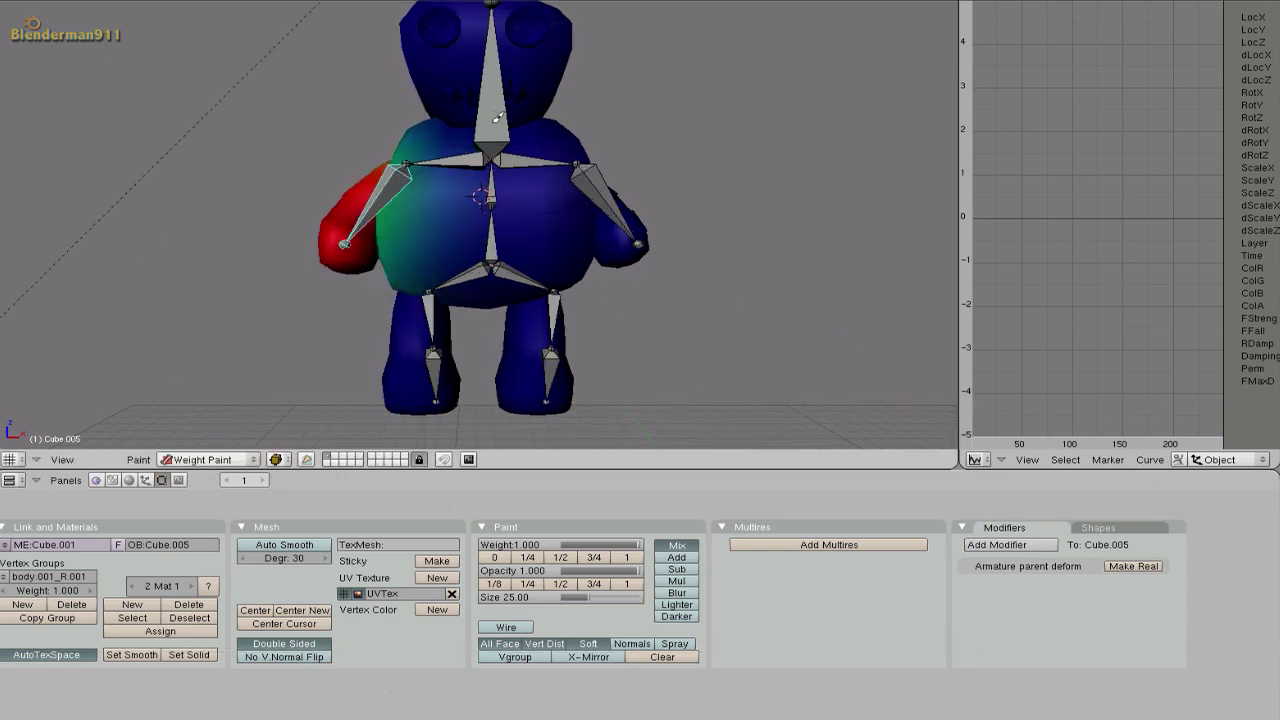
pyautogui.rightClick(497, 117)
pyautogui.rightClick(383, 187)
pyautogui.moveTo(383, 187); pyautogui.dragTo(443, 206, button='middle')
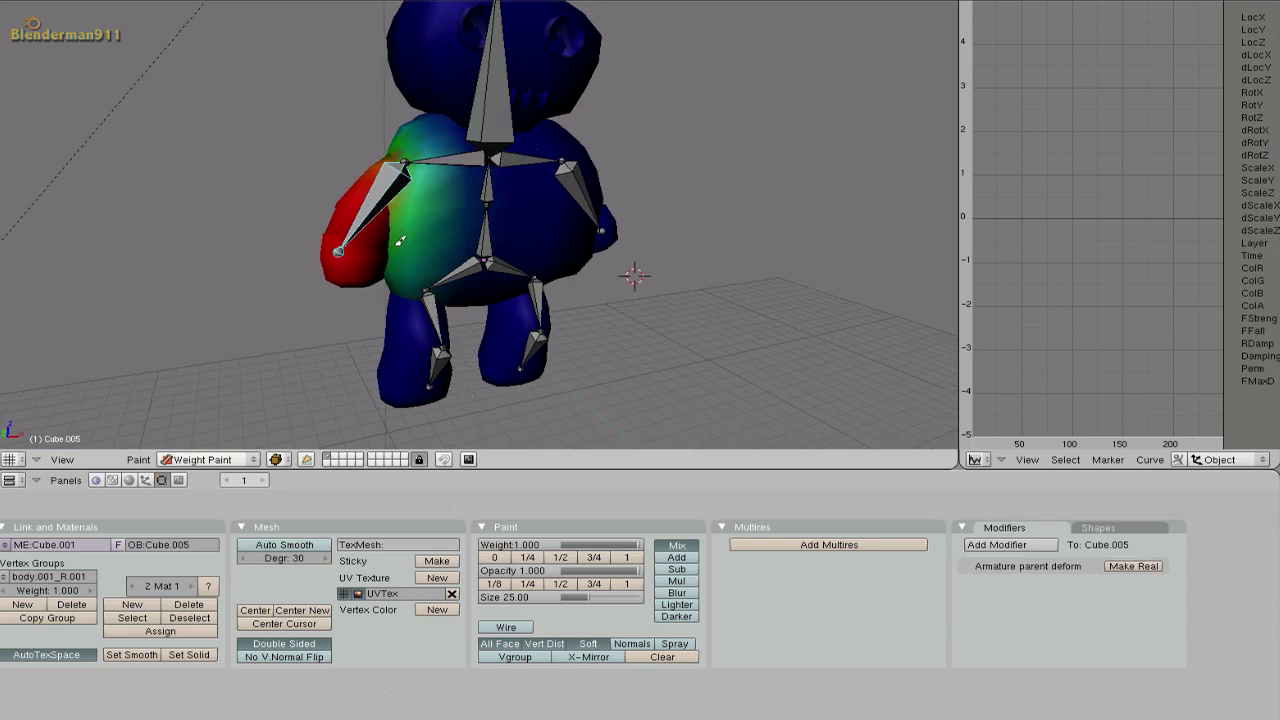
pyautogui.moveTo(395, 232); pyautogui.dragTo(417, 200, button='middle')
pyautogui.press('r')
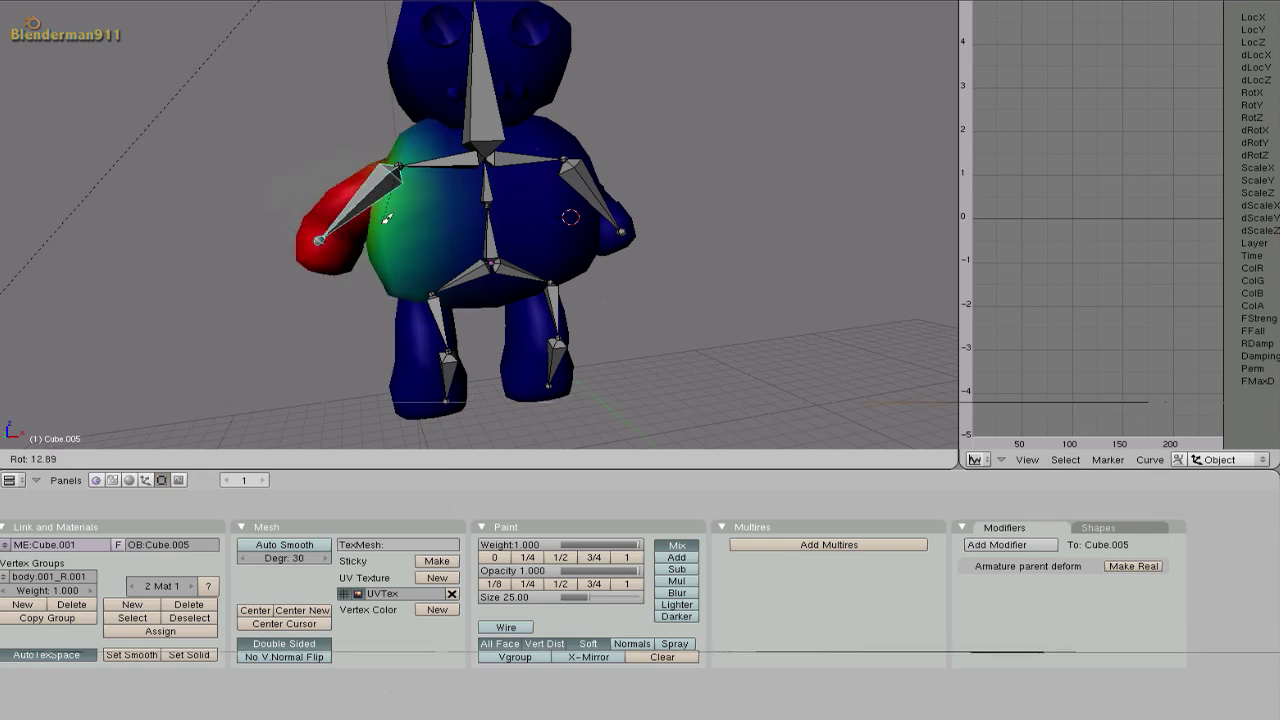
pyautogui.rightClick(388, 217)
pyautogui.press('r')
pyautogui.click(365, 203)
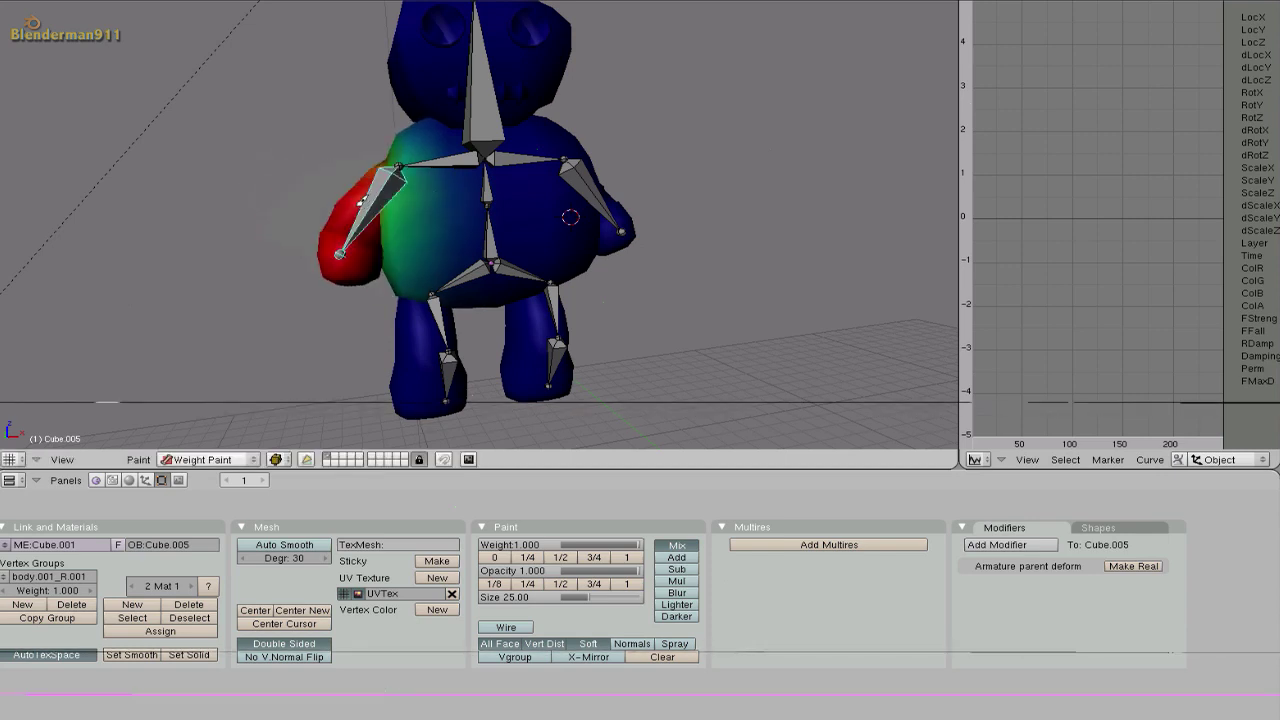
pyautogui.moveTo(362, 203); pyautogui.dragTo(481, 205, button='middle')
pyautogui.moveTo(453, 290); pyautogui.dragTo(488, 204, button='middle')
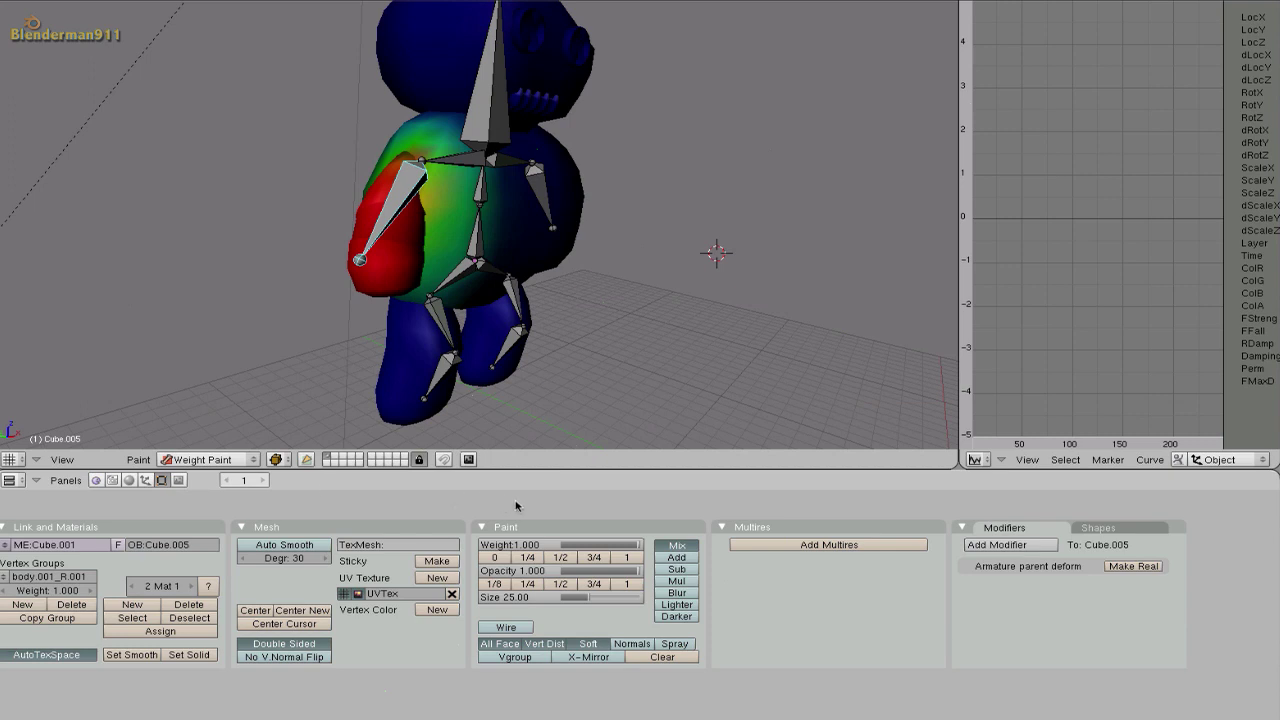
# - Set the weight brush to Sub and turn off the Soft and Vert Dist options
pyautogui.click(672, 570)
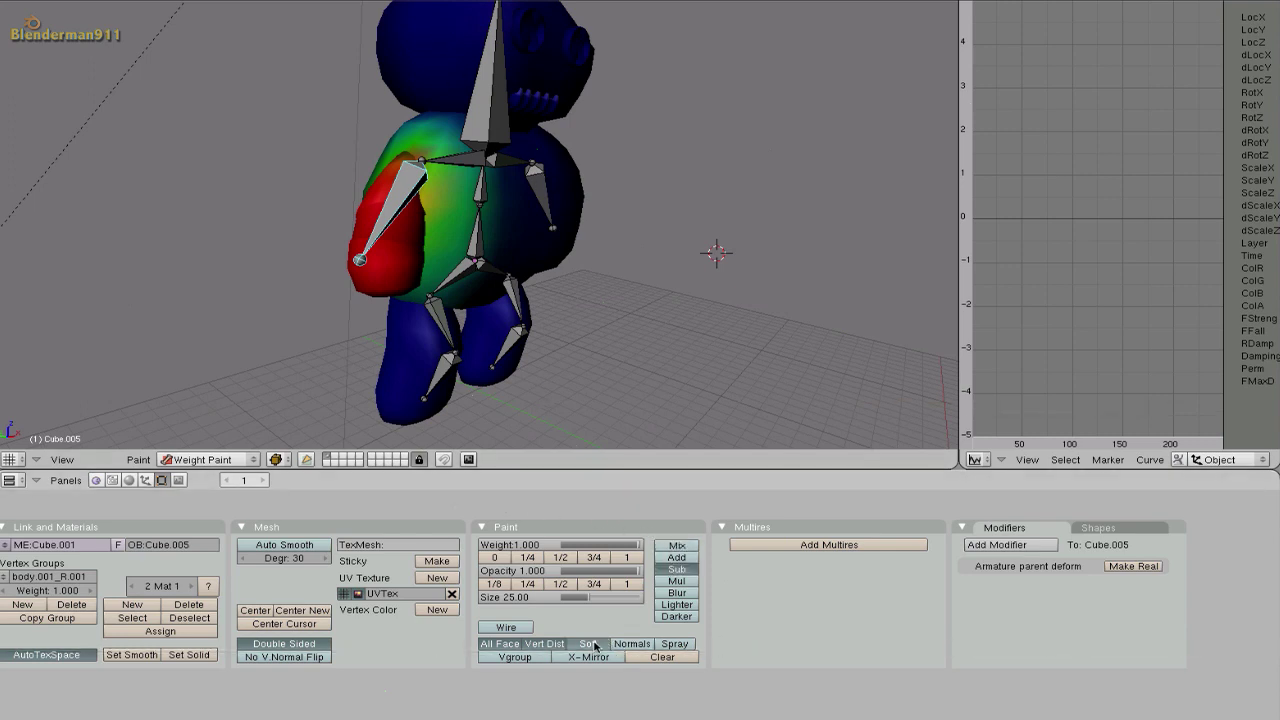
pyautogui.click(594, 645)
pyautogui.click(561, 645)
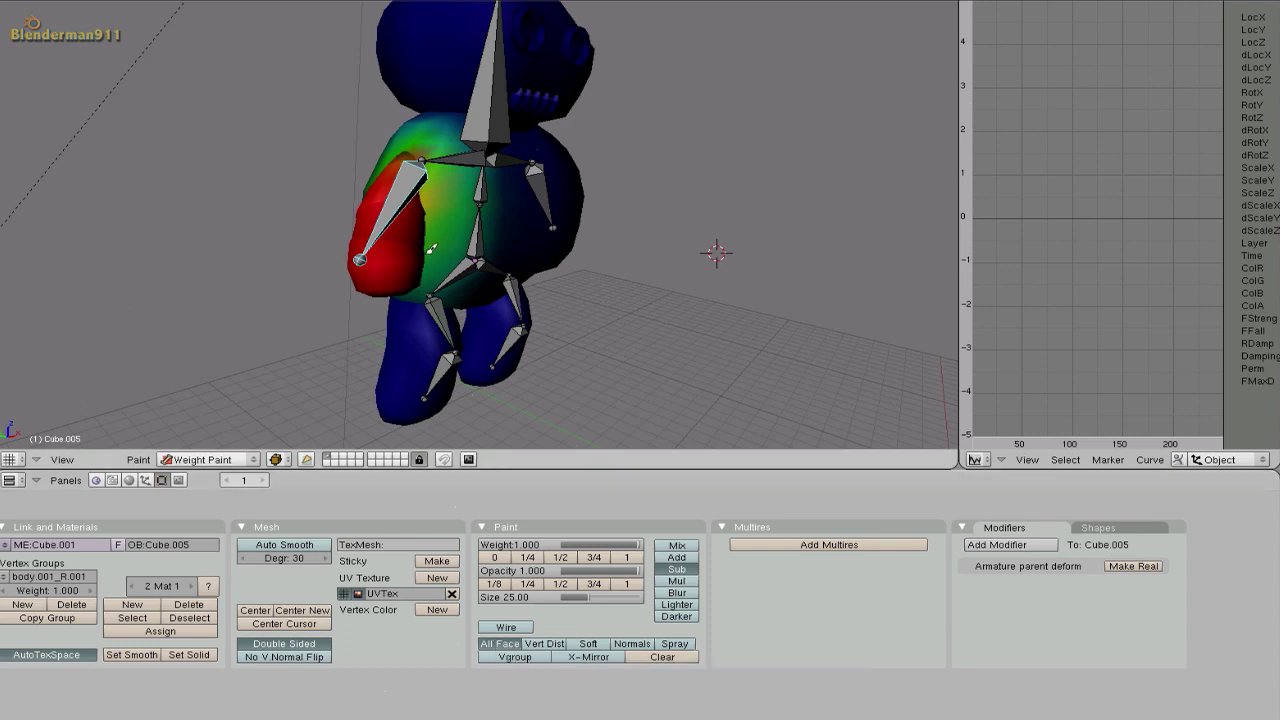
# - Paint away the right arm bone's weight from the front, side and back of the torso, leaving only the arm weighted
pyautogui.moveTo(480, 192); pyautogui.dragTo(465, 290)
pyautogui.moveTo(313, 229); pyautogui.dragTo(488, 270, button='middle')
pyautogui.moveTo(437, 278)
pyautogui.mouseDown()
pyautogui.moveTo(437, 294)
pyautogui.moveTo(422, 214)
pyautogui.mouseUp()
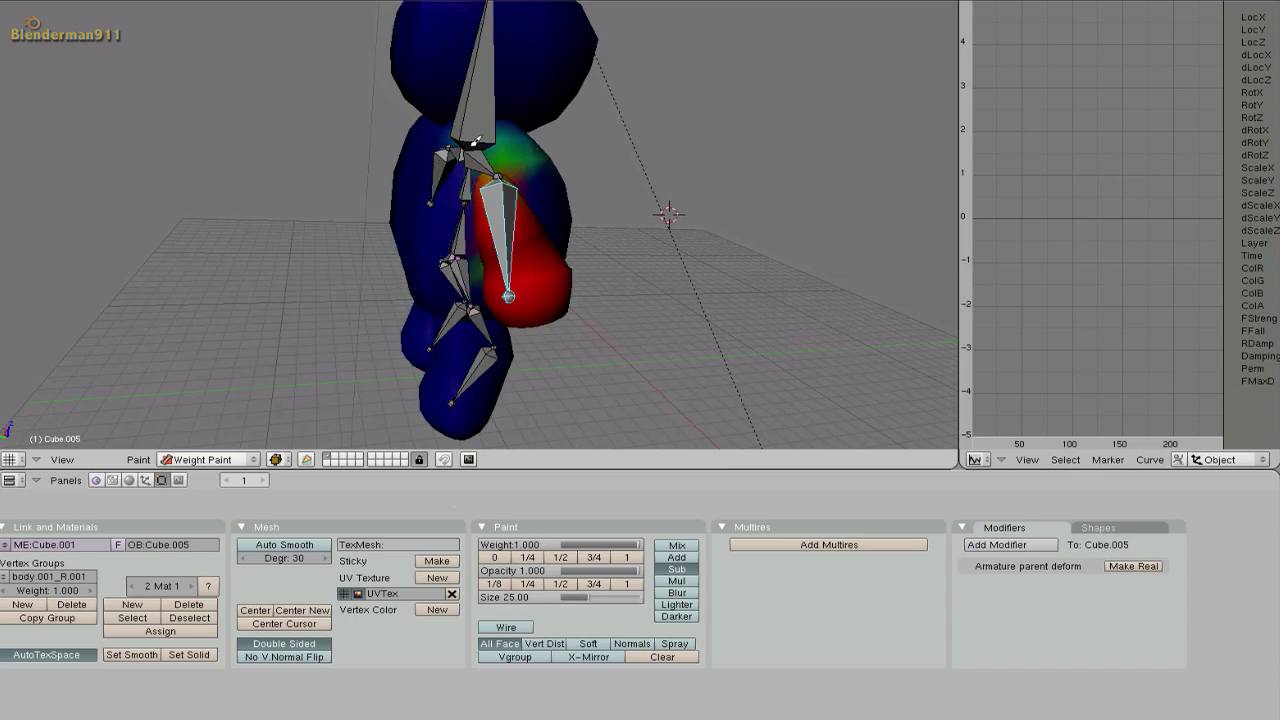
pyautogui.moveTo(481, 138); pyautogui.dragTo(477, 136)
pyautogui.moveTo(475, 137)
pyautogui.mouseDown(button='middle')
pyautogui.moveTo(583, 229)
pyautogui.moveTo(462, 196)
pyautogui.mouseUp(button='middle')
pyautogui.moveTo(573, 170)
pyautogui.mouseDown(button='middle')
pyautogui.moveTo(420, 360)
pyautogui.moveTo(345, 188)
pyautogui.moveTo(492, 305)
pyautogui.moveTo(540, 290)
pyautogui.moveTo(594, 230)
pyautogui.moveTo(470, 250)
pyautogui.moveTo(414, 214)
pyautogui.moveTo(386, 162)
pyautogui.mouseUp(button='middle')
pyautogui.press('KP_1')
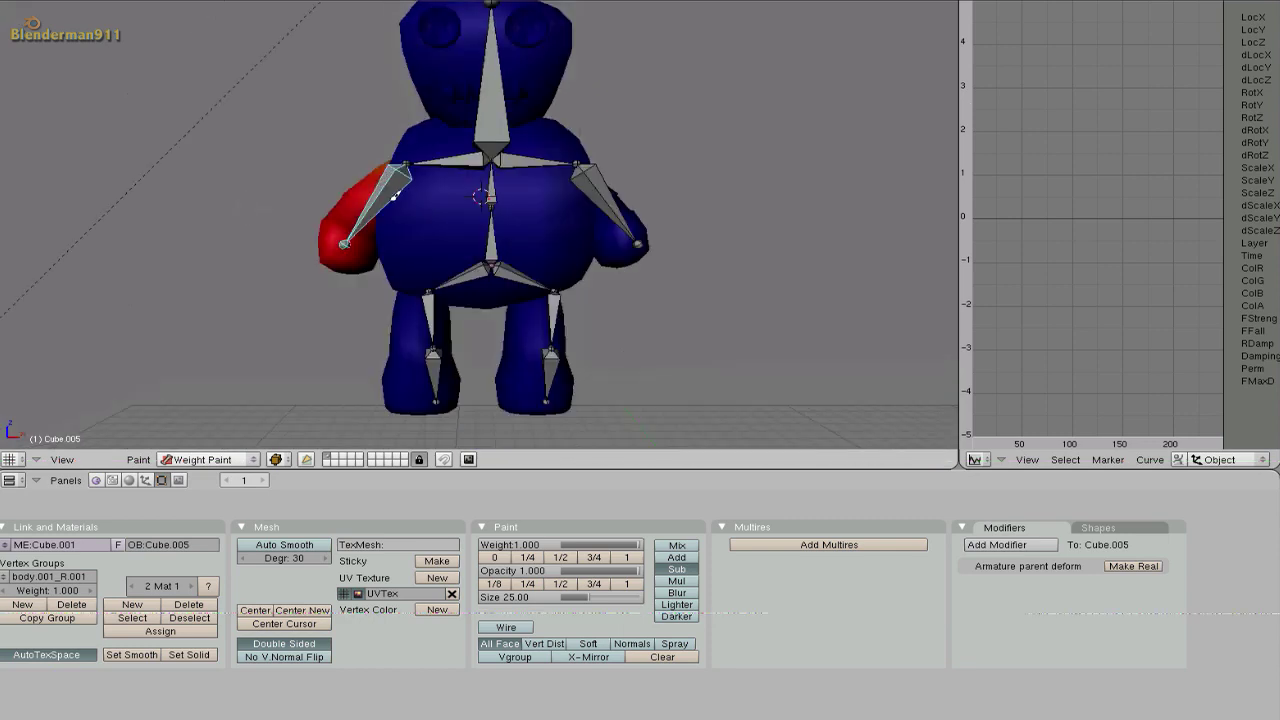
# - Test-rotate the right arm bone in front view to check that the torso is no longer pulled
pyautogui.press('r')
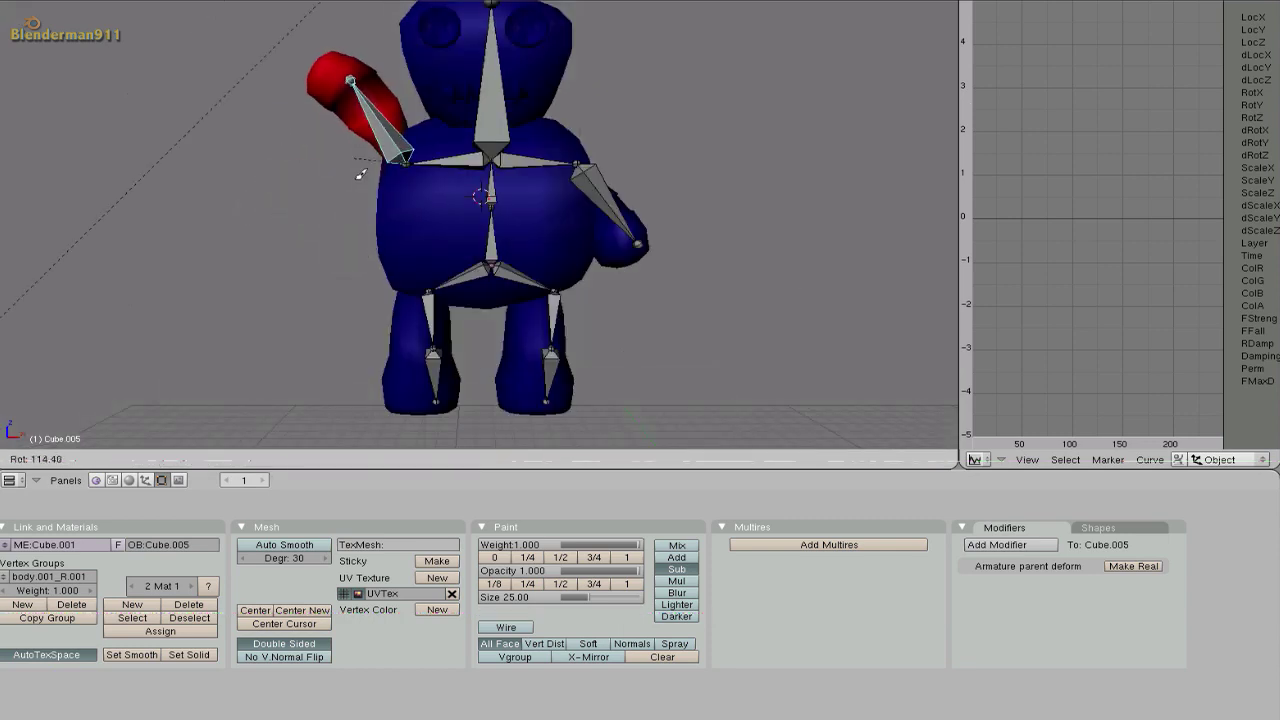
pyautogui.click(380, 203)
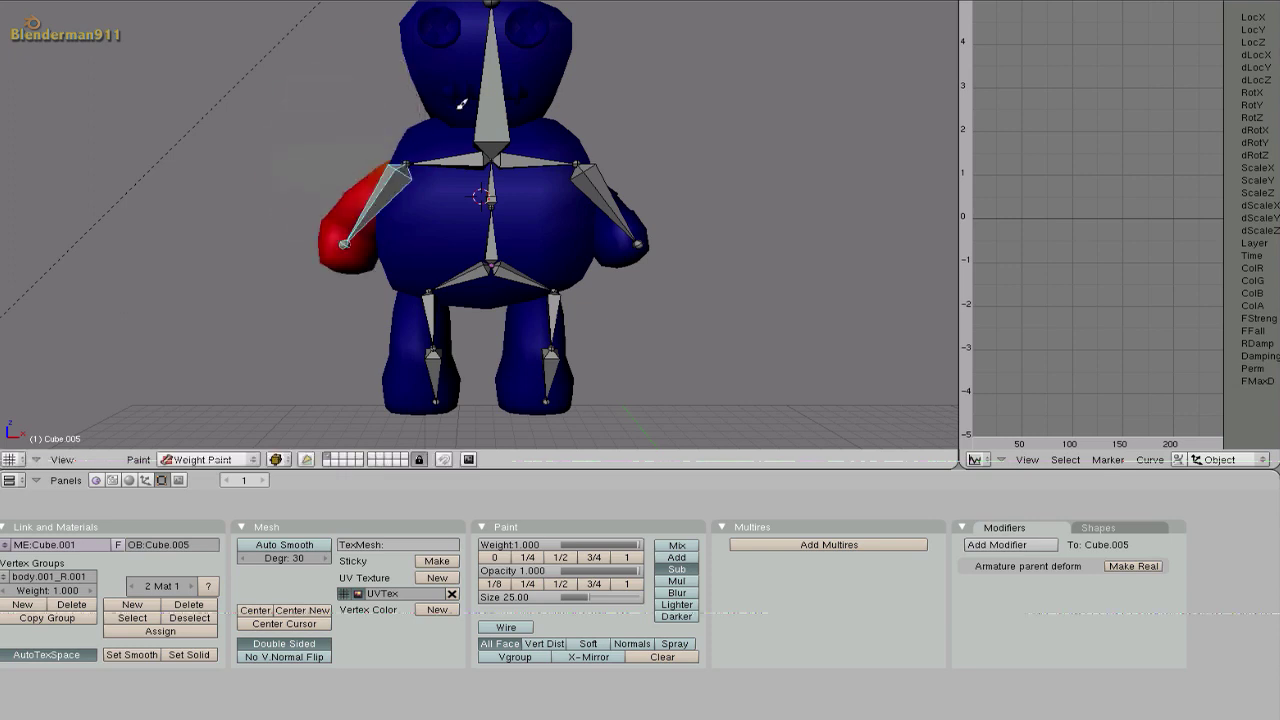
pyautogui.scroll(-3, 495, 92)
pyautogui.scroll(2, 514, 120)
pyautogui.keyDown('shift'); pyautogui.moveTo(526, 126); pyautogui.dragTo(527, 139, button='middle'); pyautogui.keyUp('shift')
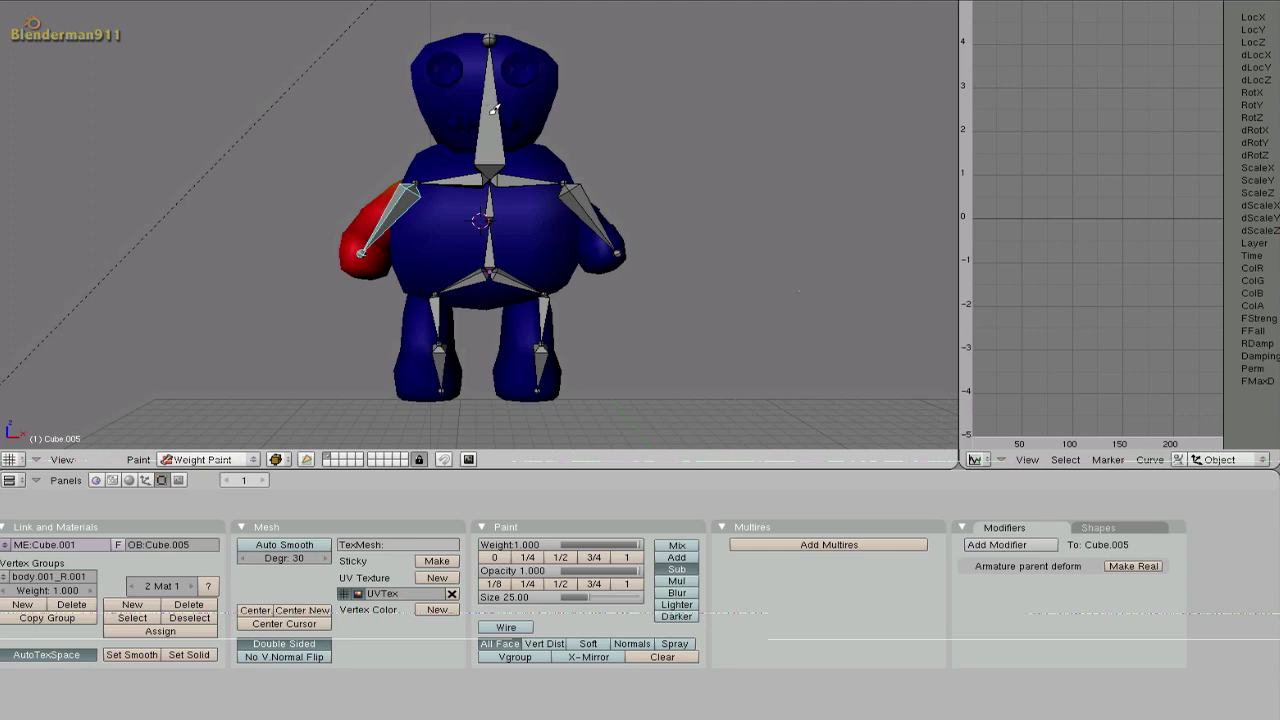
# - Select the head bone and the left arm bone in turn and check their weights with cancelled test rotations
pyautogui.rightClick(493, 100)
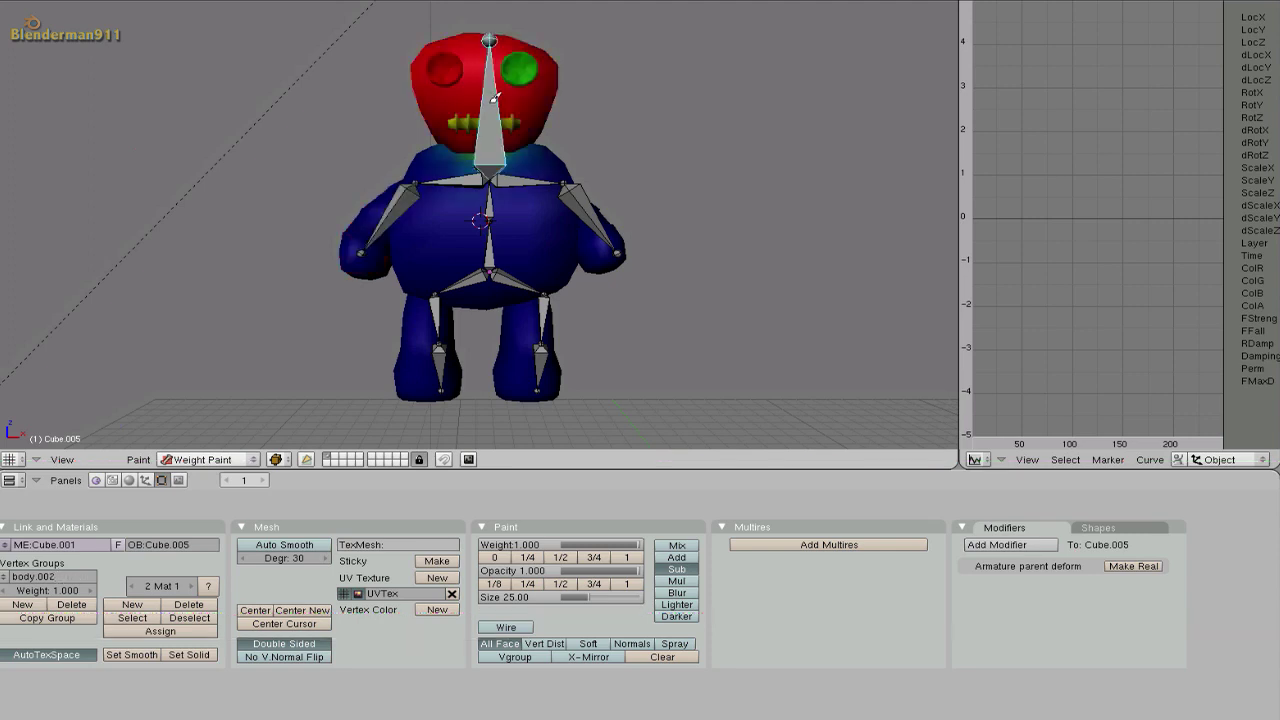
pyautogui.press('r')
pyautogui.press('Escape')
pyautogui.rightClick(567, 216)
pyautogui.press('r')
pyautogui.press('Escape')
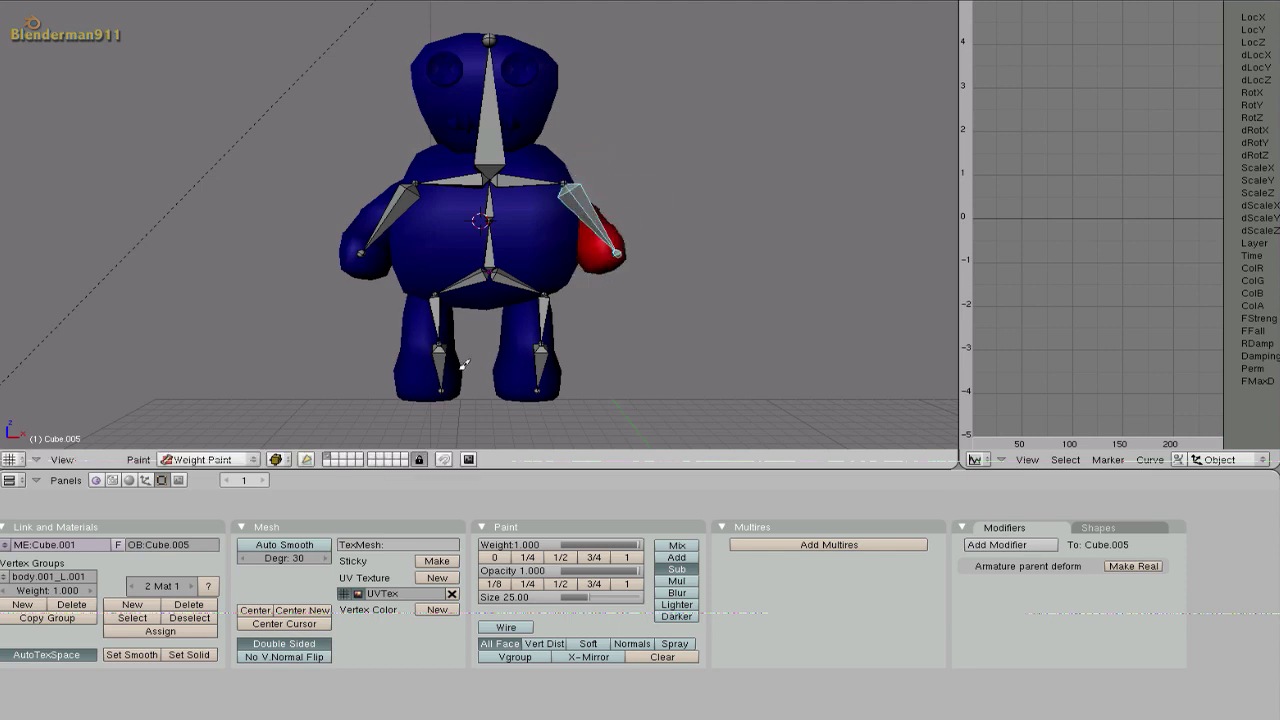
# - Select the right and left leg bones in turn and check their weights with cancelled test rotations
pyautogui.rightClick(463, 366)
pyautogui.press('r')
pyautogui.press('Escape')
pyautogui.press('r')
pyautogui.press('Escape')
pyautogui.rightClick(538, 313)
pyautogui.press('r')
pyautogui.press('Escape')
pyautogui.press('r')
pyautogui.press('Escape')
pyautogui.rightClick(547, 320)
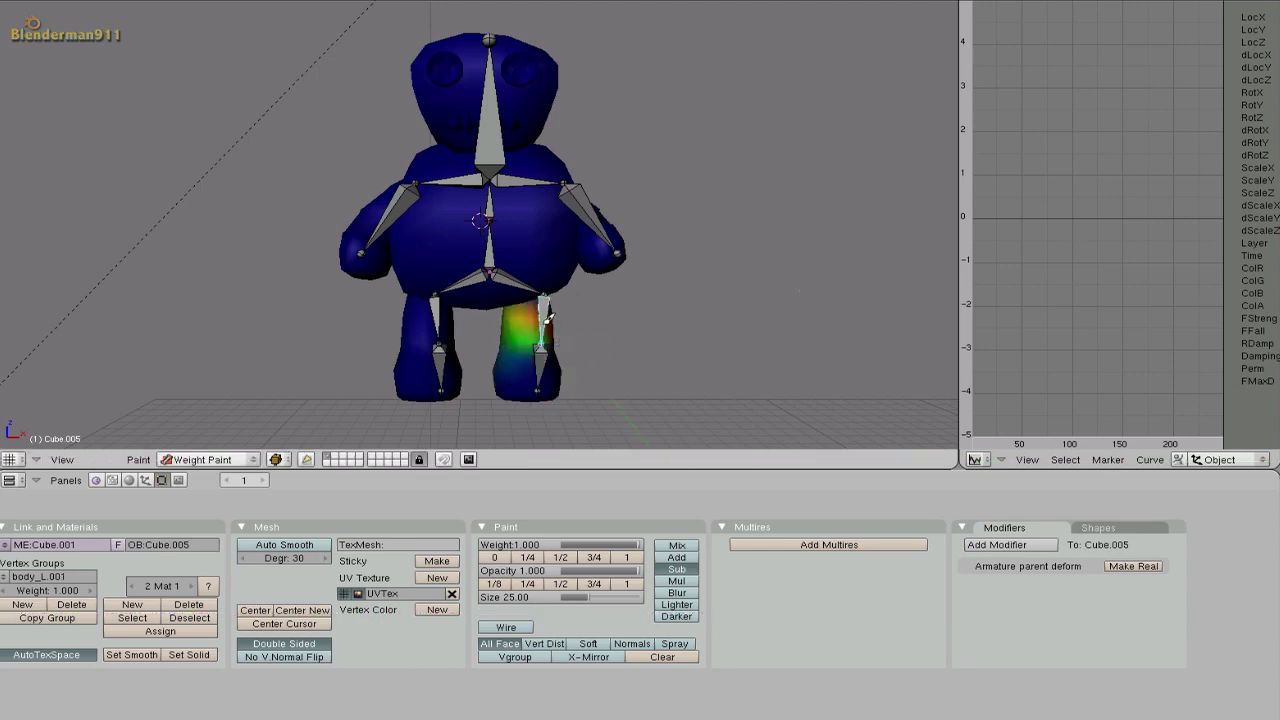
pyautogui.press('r')
pyautogui.press('Escape')
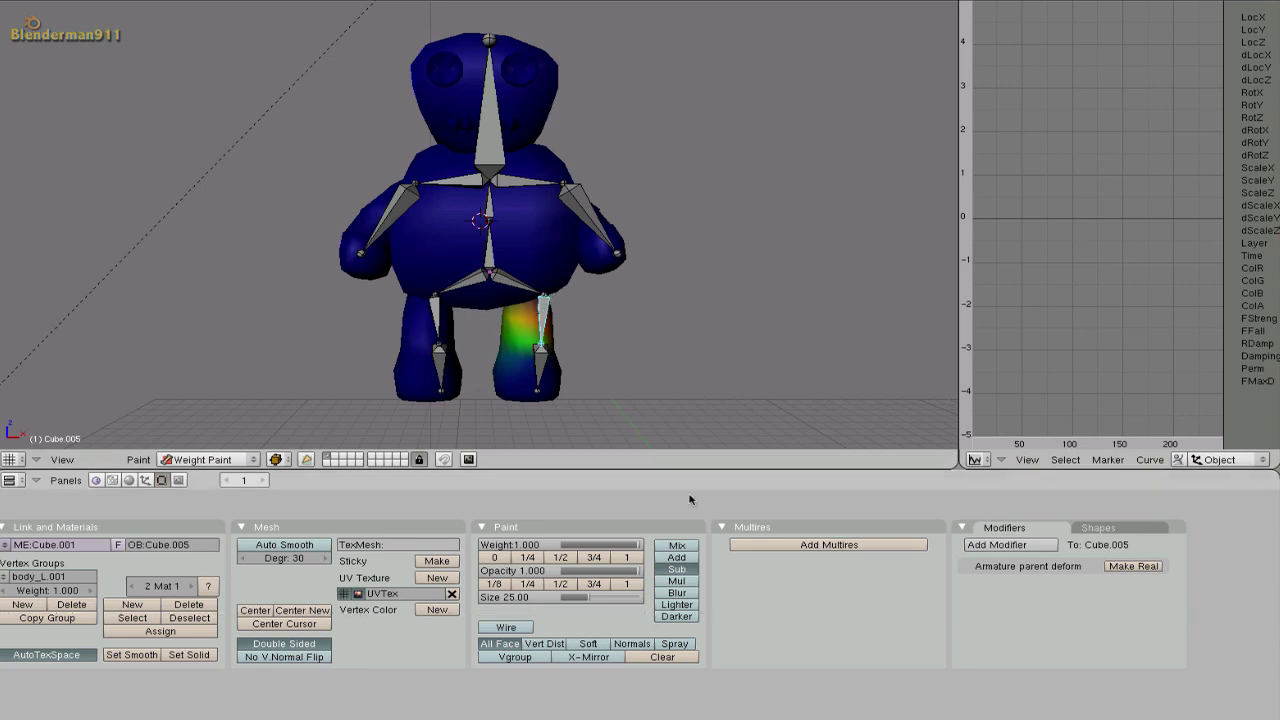
# - Try painting the left upper leg bone's weight onto the torso with the Add brush, and undo the stroke
pyautogui.click(677, 557)
pyautogui.moveTo(585, 237)
pyautogui.mouseDown()
pyautogui.moveTo(560, 277)
pyautogui.moveTo(569, 251)
pyautogui.moveTo(535, 246)
pyautogui.mouseUp()
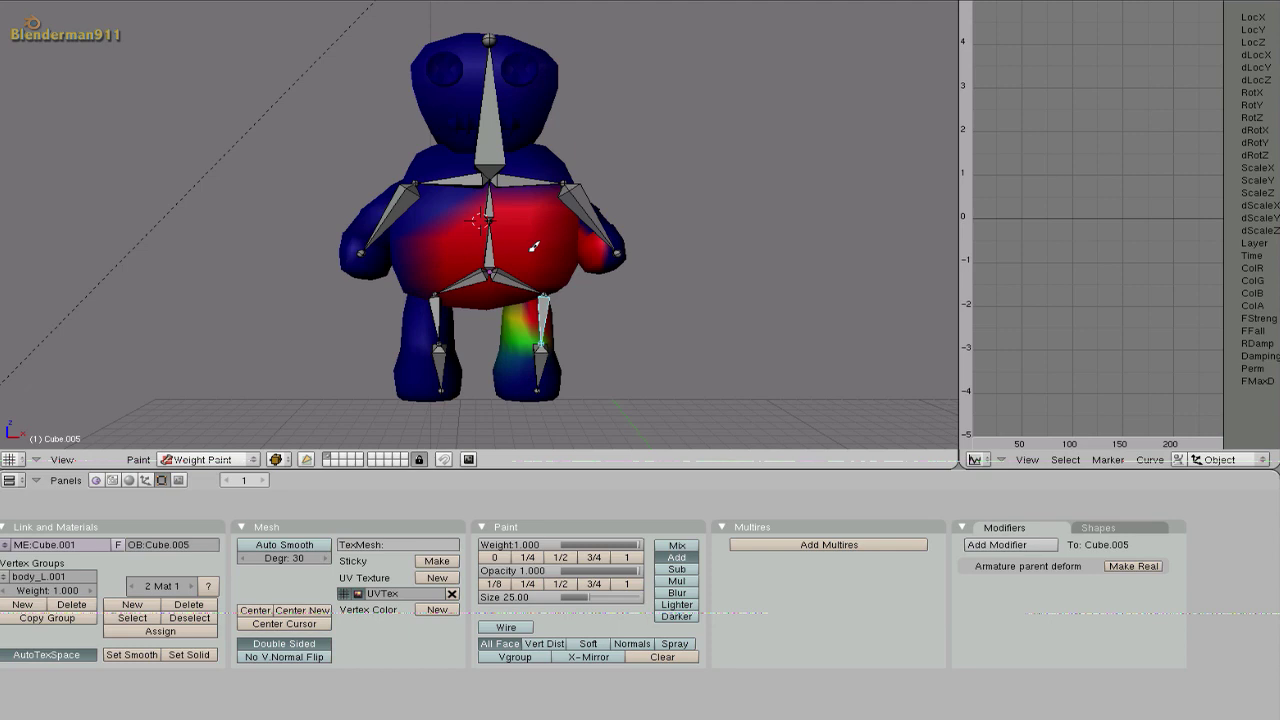
pyautogui.hotkey('ctrl', 'z')
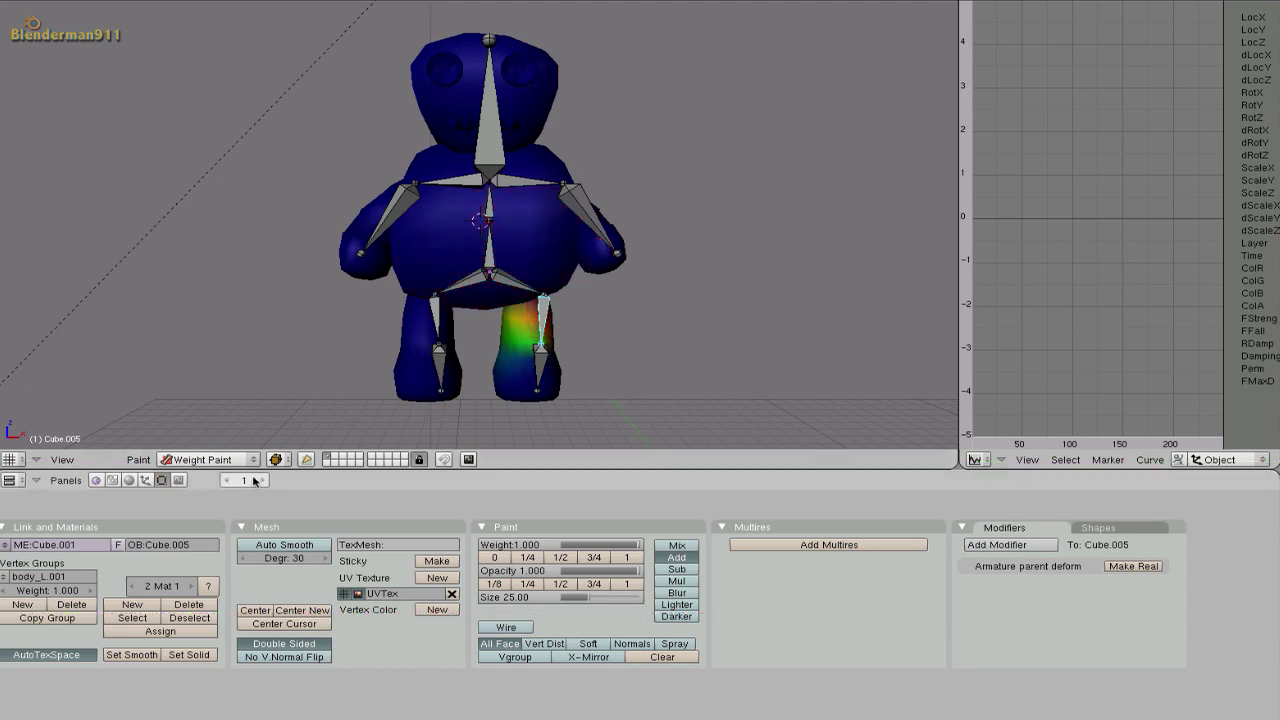
# - Switch the character mesh from Weight Paint to Object Mode
pyautogui.click(207, 459)
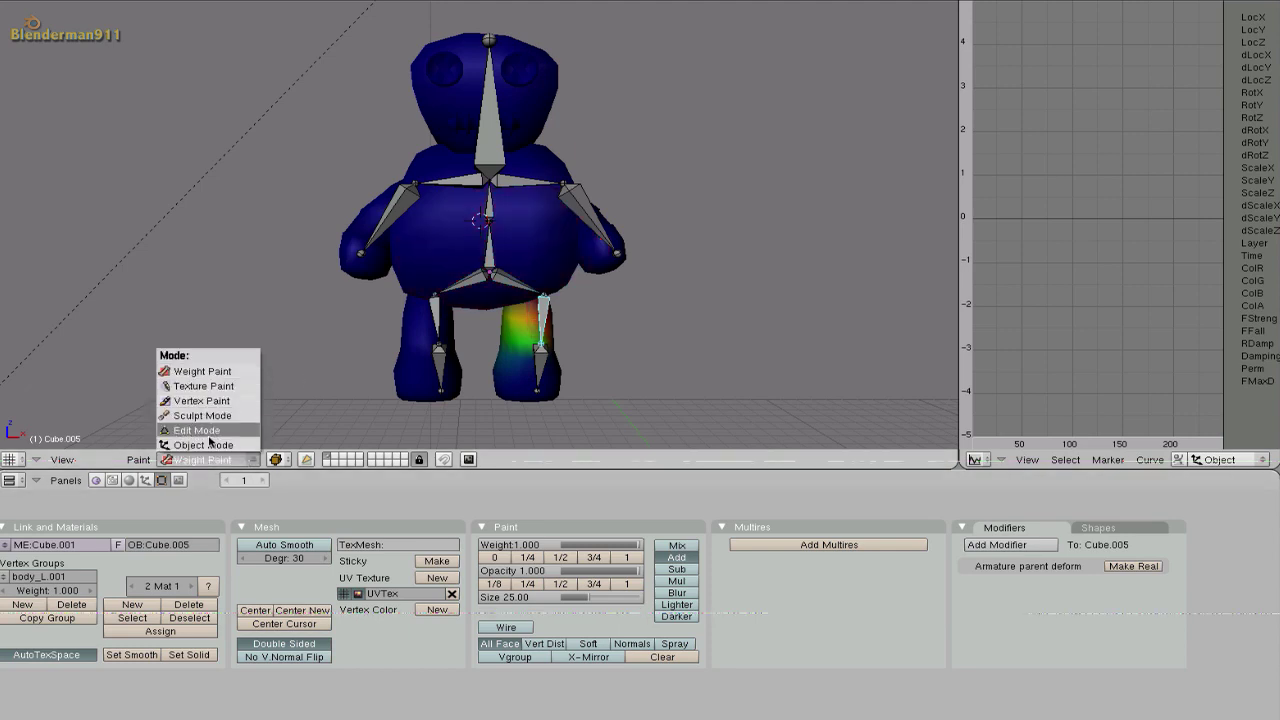
pyautogui.click(207, 445)
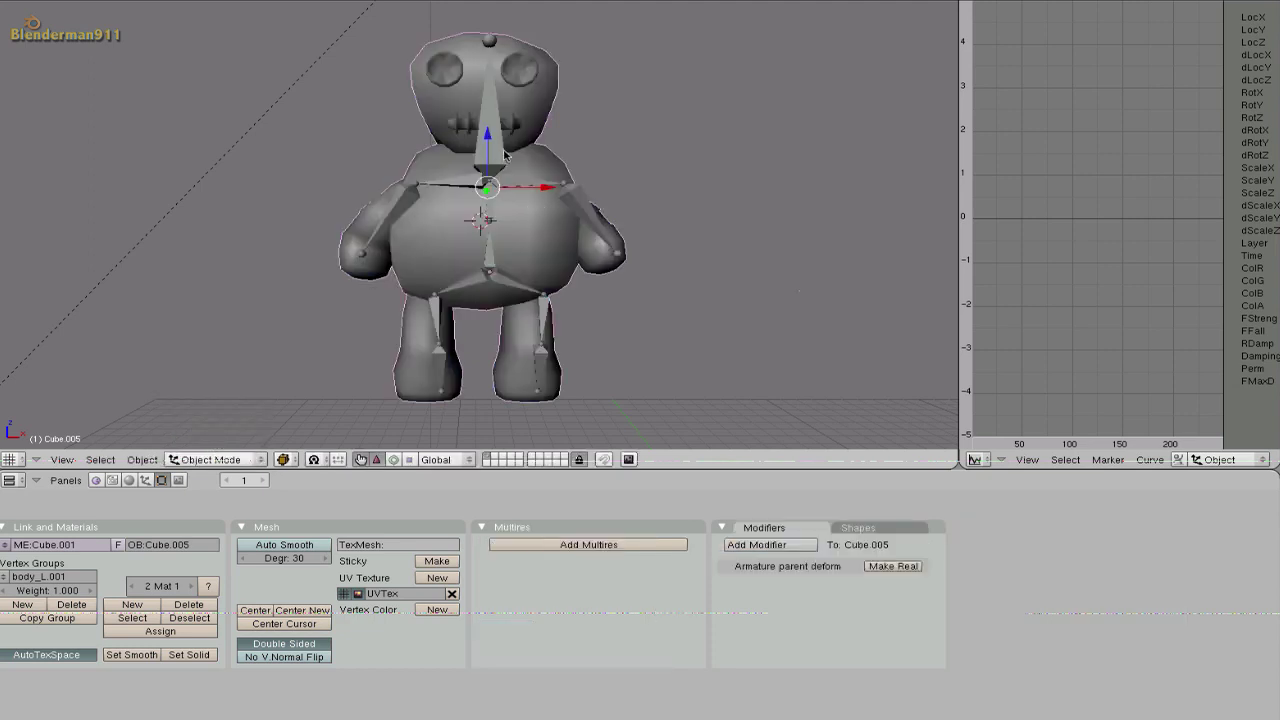
pyautogui.scroll(-3, 506, 155)
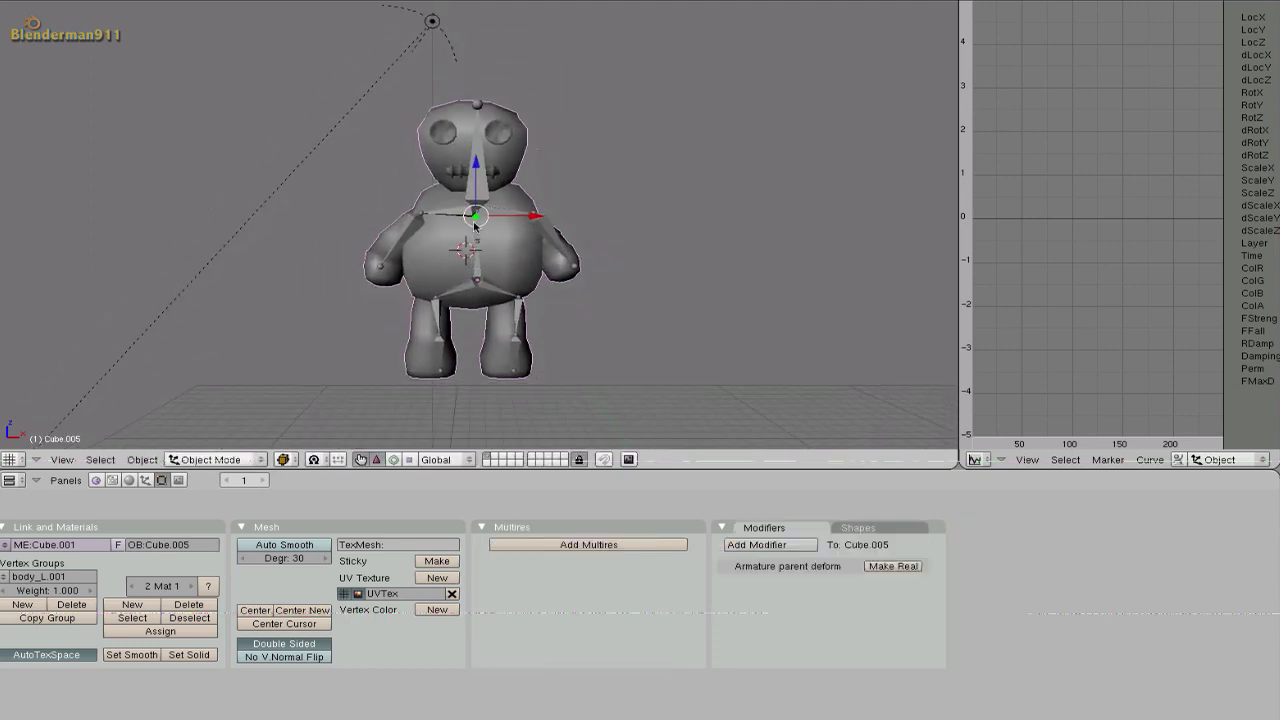
pyautogui.rightClick(546, 273)
# - Change the Ipo Curve Editor area beside the 3D view into an Action Editor
pyautogui.rightClick(928, 470)
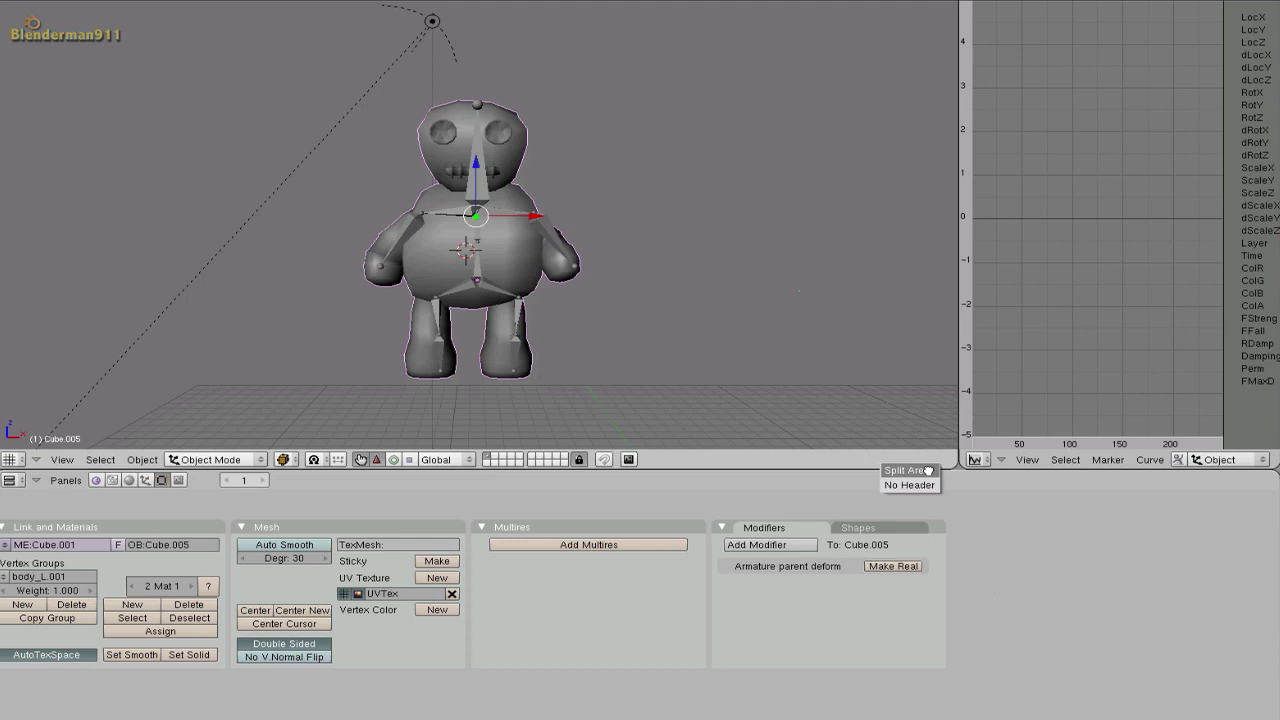
pyautogui.click(928, 470)
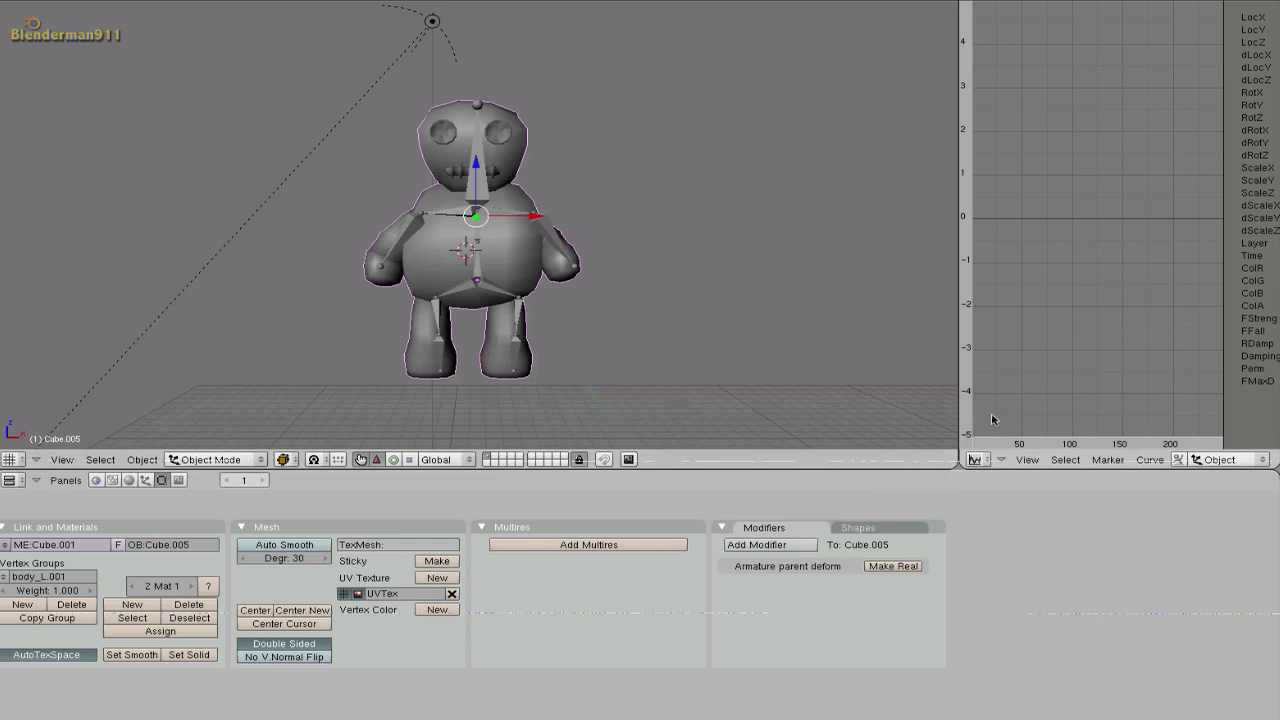
pyautogui.click(979, 460)
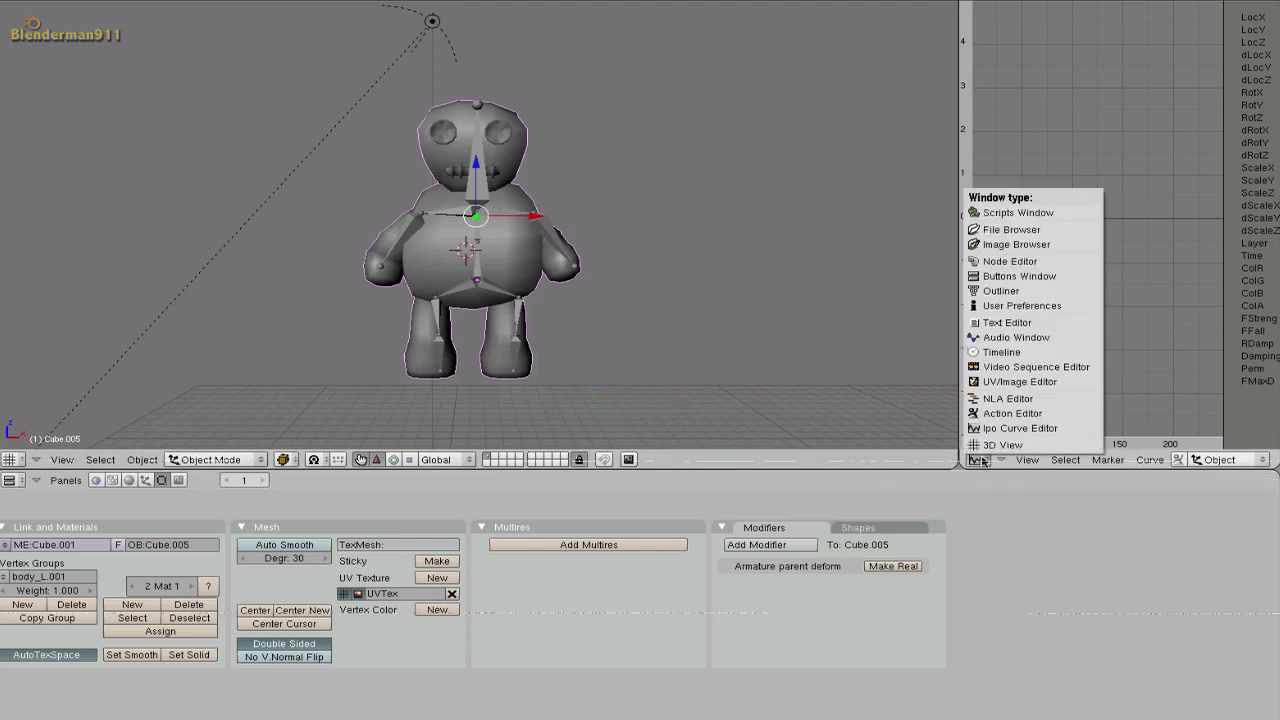
pyautogui.click(996, 416)
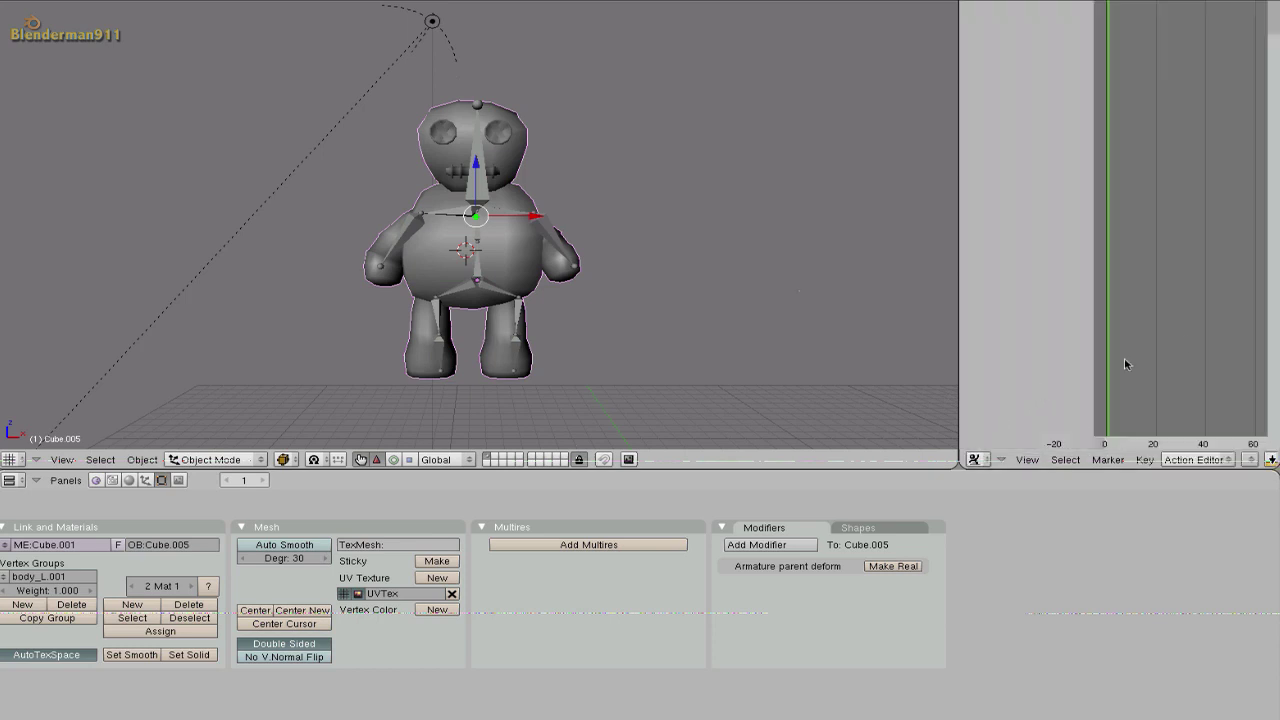
# - Select the armature in Pose Mode and test-rotate the right and left arm bones
pyautogui.rightClick(486, 177)
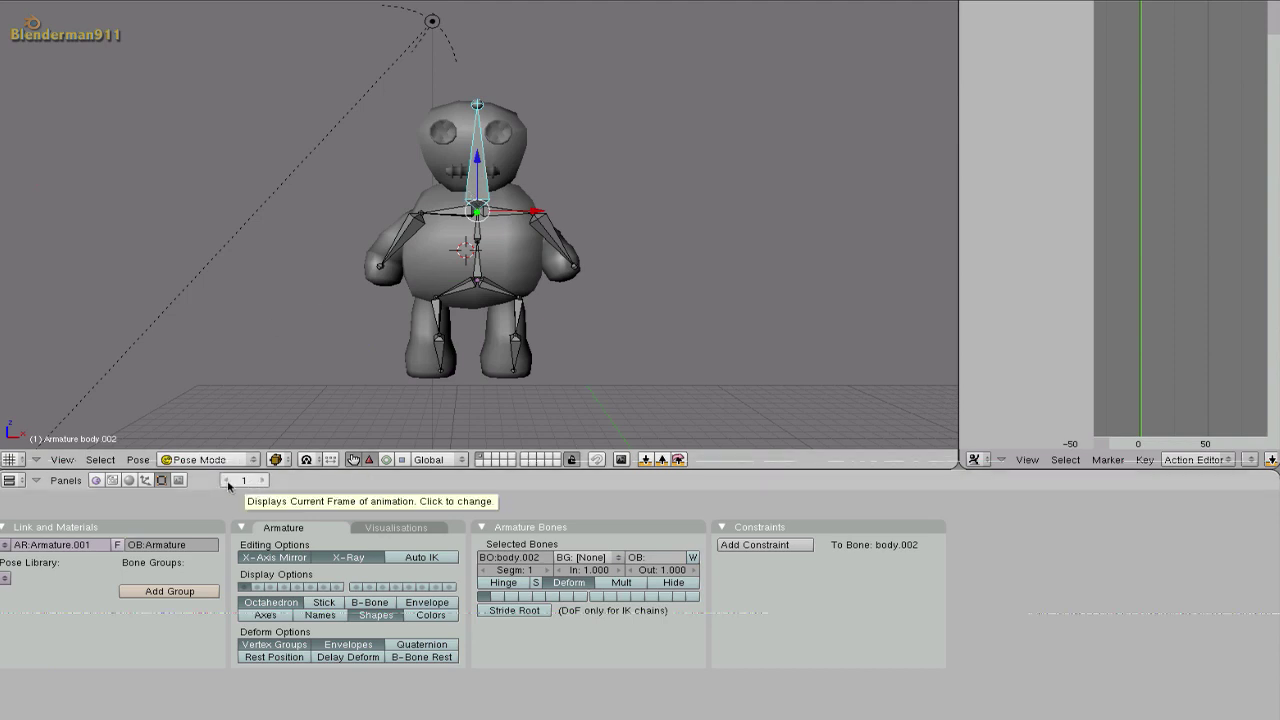
pyautogui.rightClick(406, 234)
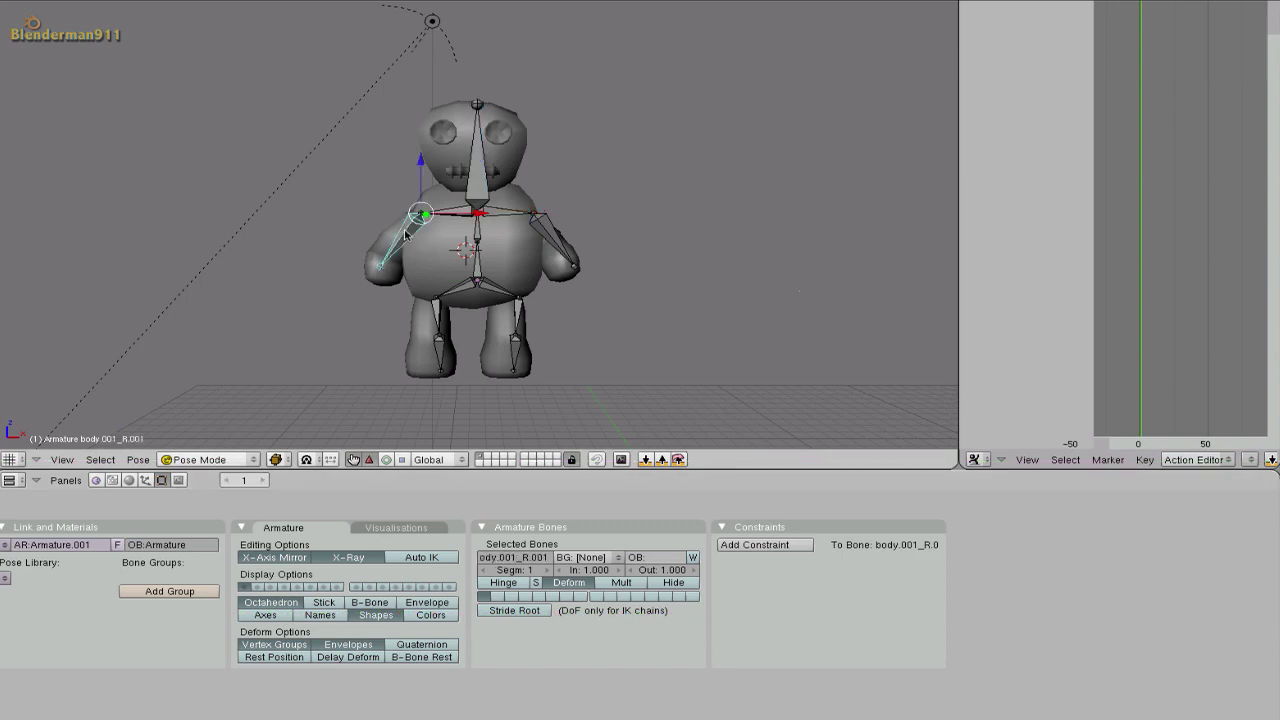
pyautogui.press('r')
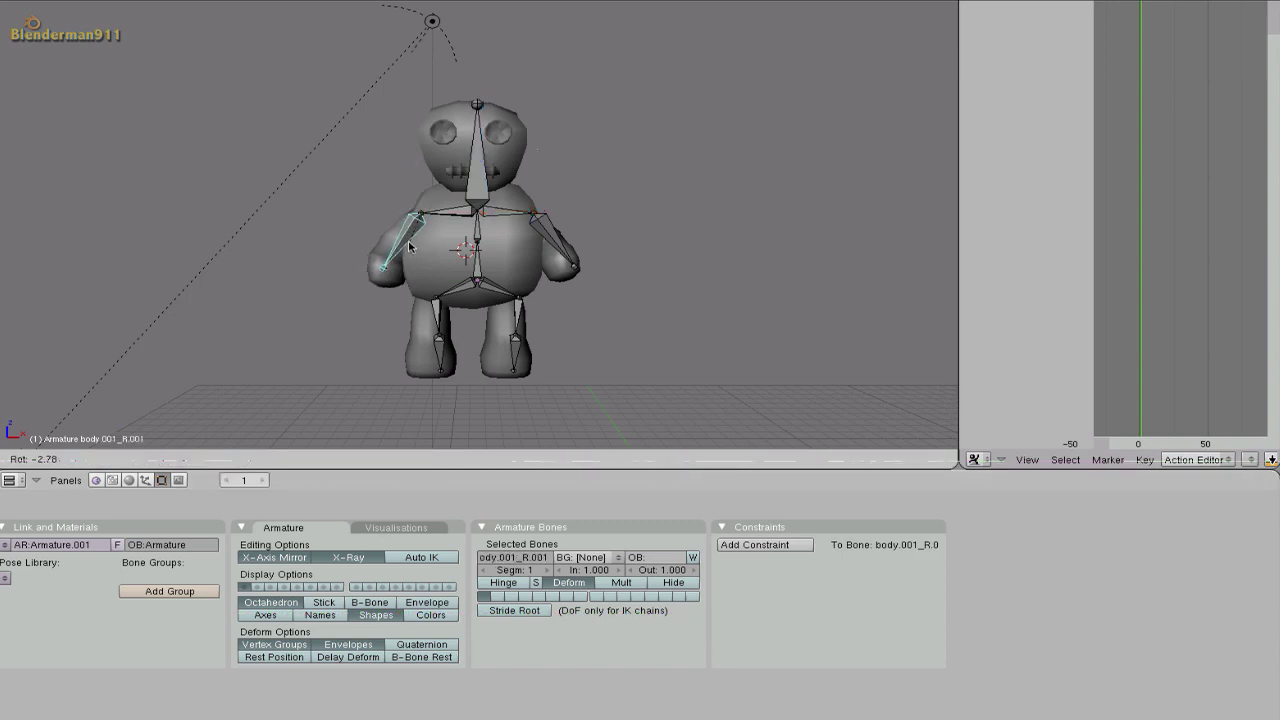
pyautogui.click(409, 247)
pyautogui.rightClick(567, 244)
pyautogui.press('r')
pyautogui.press('Escape')
pyautogui.press('r')
pyautogui.press('Escape')
# - Select all bones of the armature and insert a LocRotScale keyframe at frame 1
pyautogui.moveTo(505, 278); pyautogui.dragTo(502, 250, button='middle')
pyautogui.press('a')
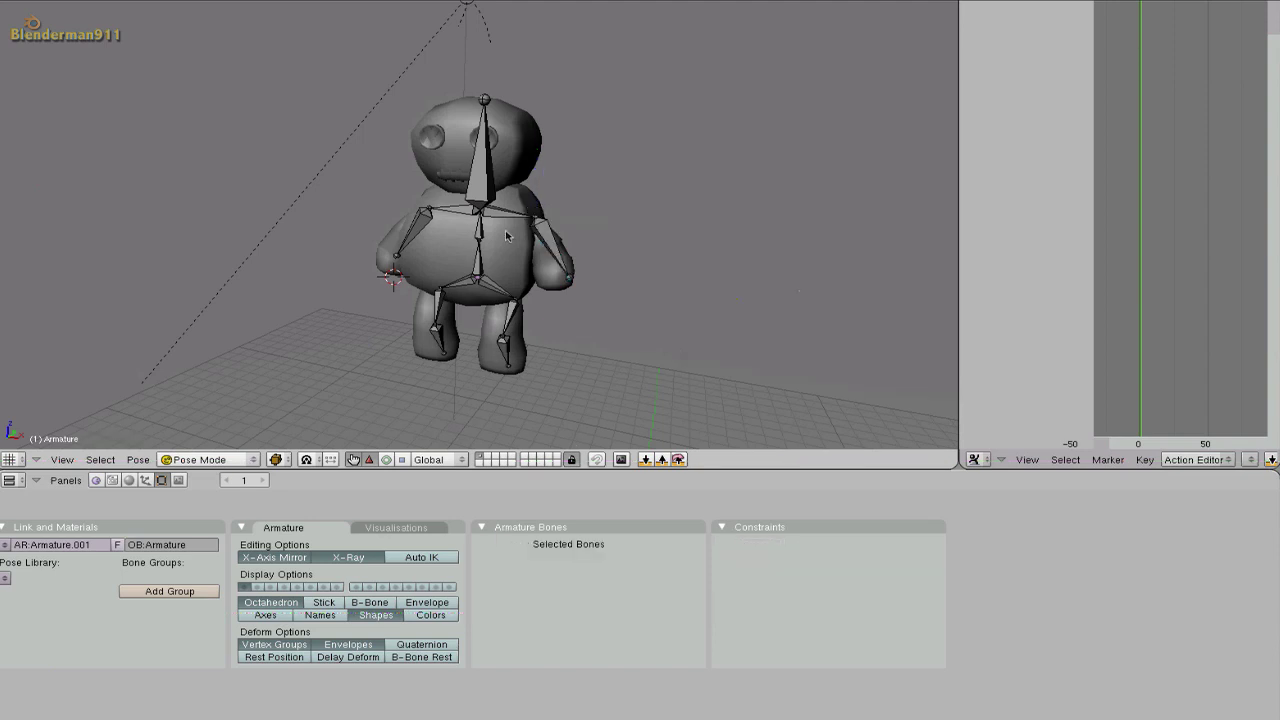
pyautogui.press('a')
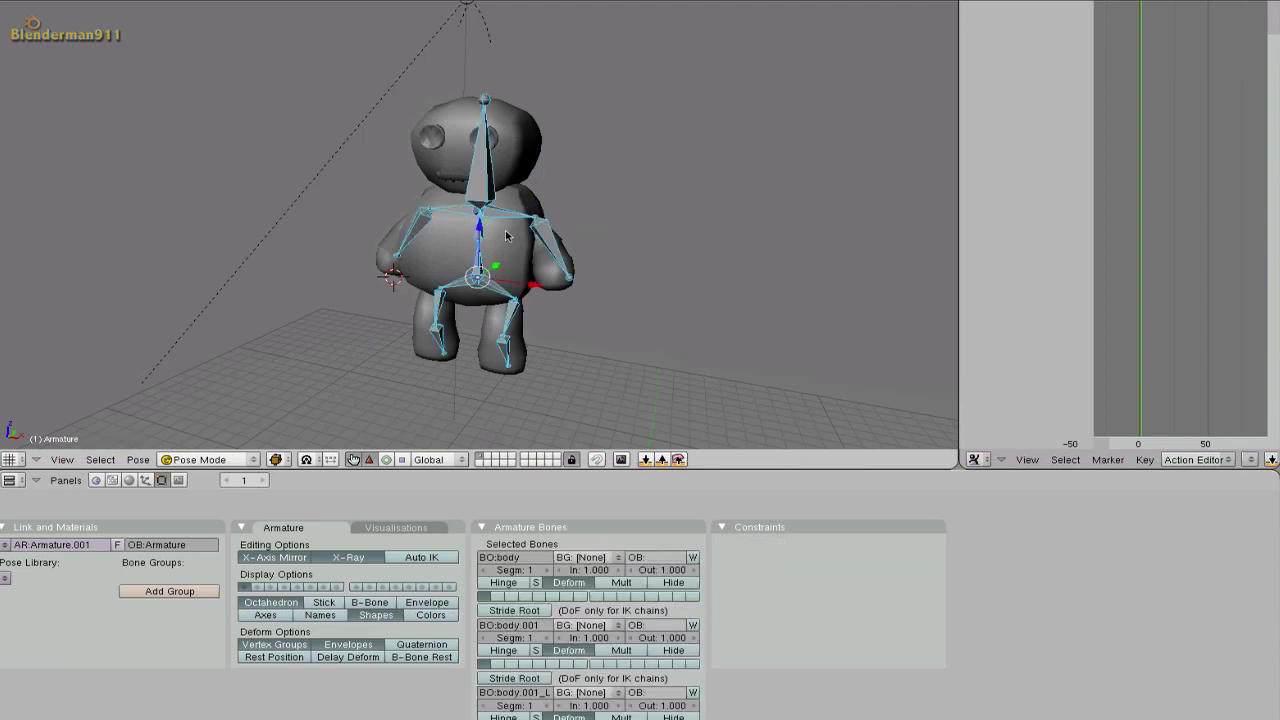
pyautogui.press('i')
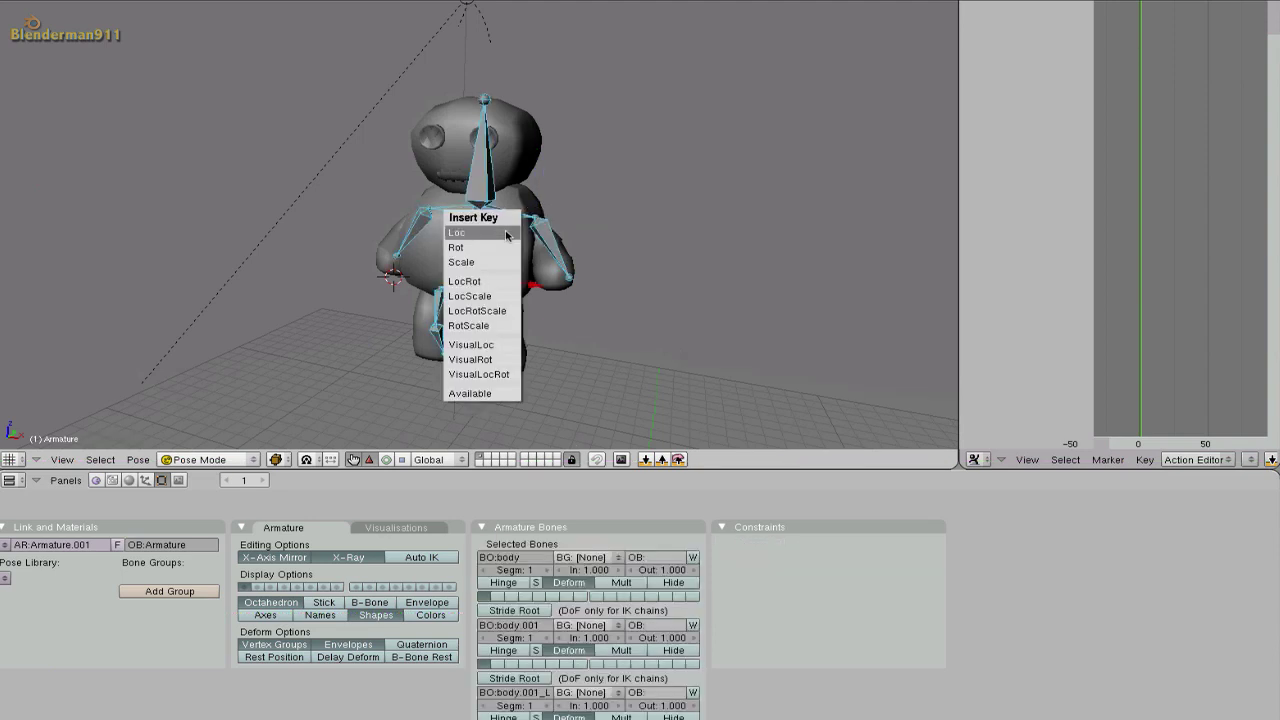
pyautogui.click(506, 317)
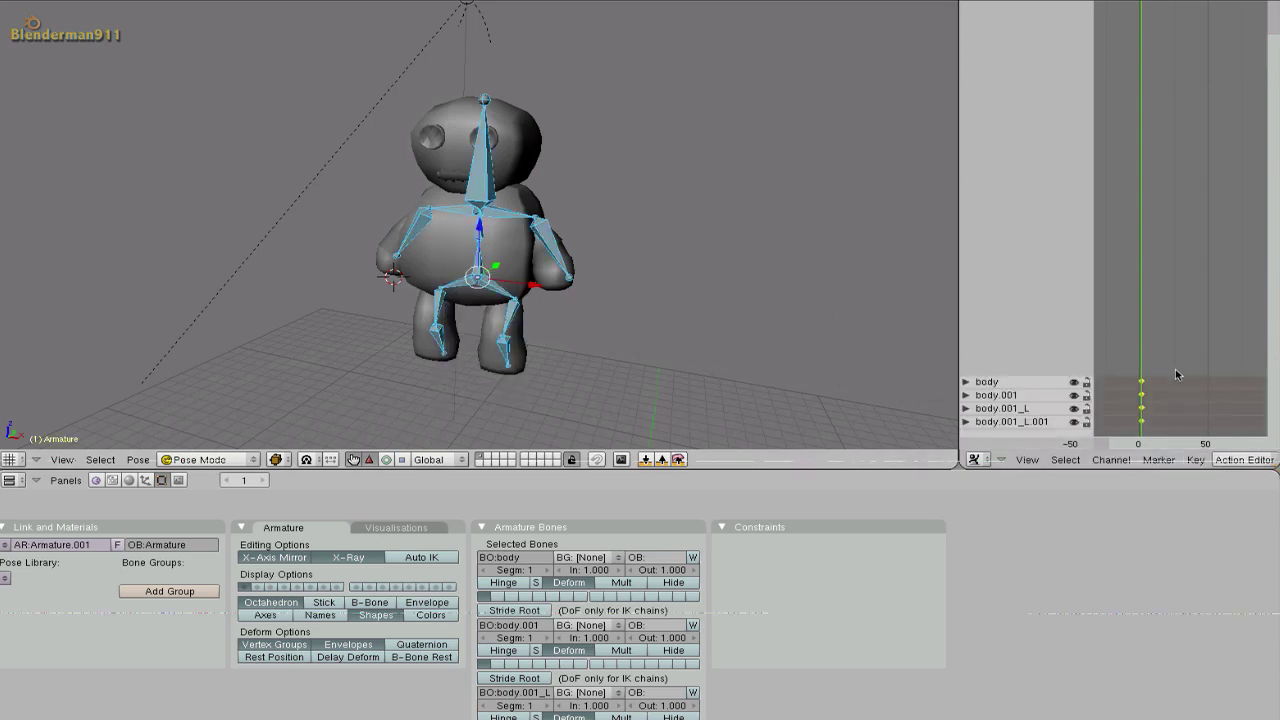
# - Bring all keyed bone channels into view, show the character from the side and set the current frame to 5
pyautogui.rightClick(1142, 421)
pyautogui.moveTo(1157, 342); pyautogui.dragTo(1167, 234, button='middle')
pyautogui.moveTo(1178, 309); pyautogui.dragTo(1117, 311, button='middle')
pyautogui.scroll(5, 1160, 294)
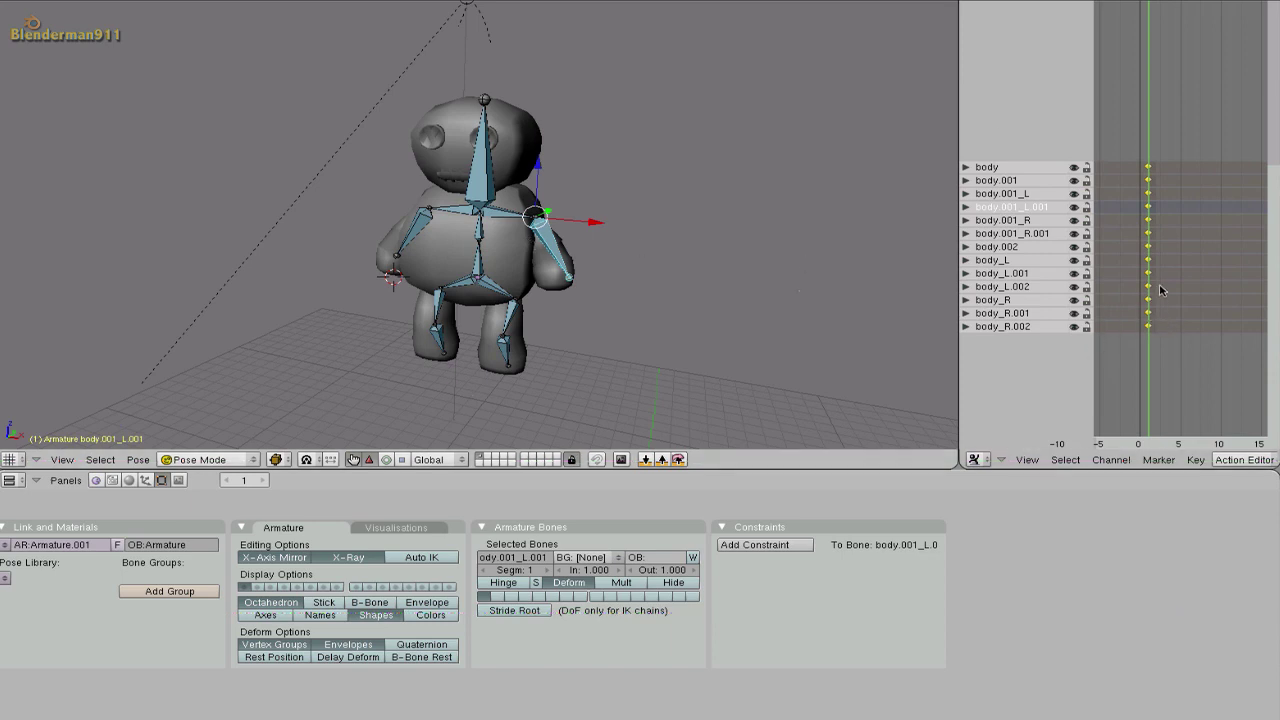
pyautogui.scroll(1, 1152, 308)
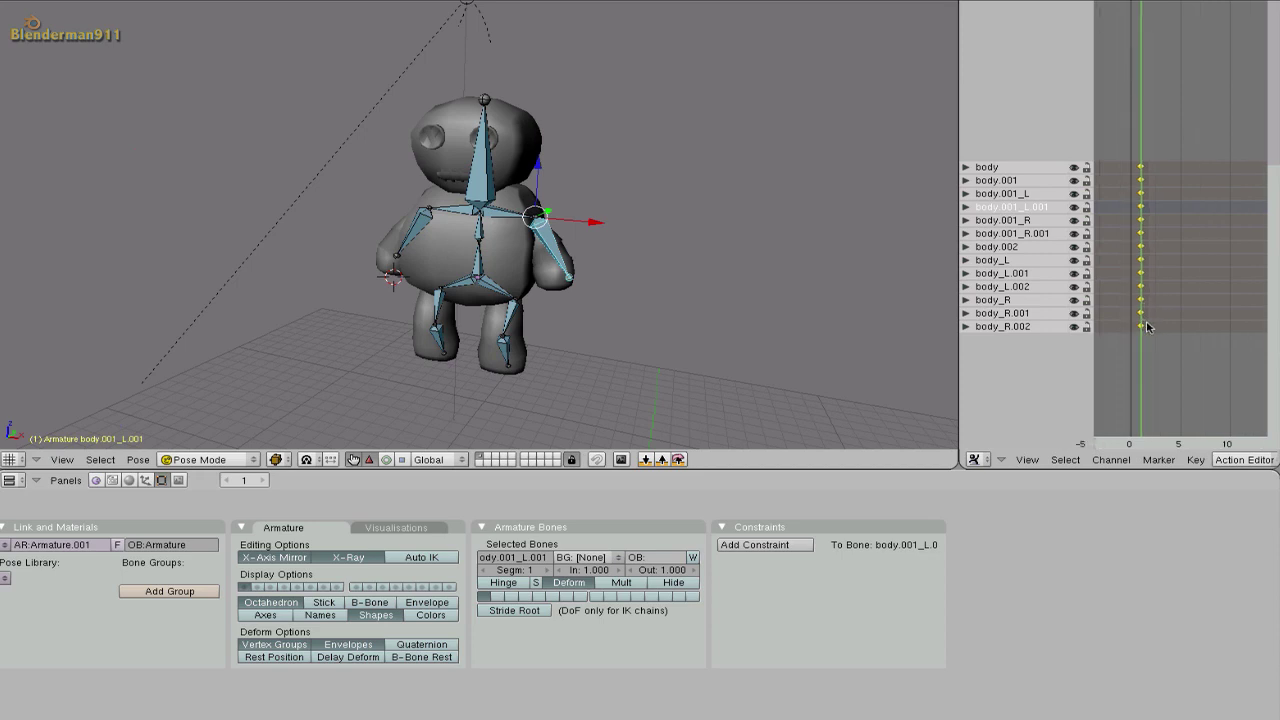
pyautogui.scroll(1, 1147, 327)
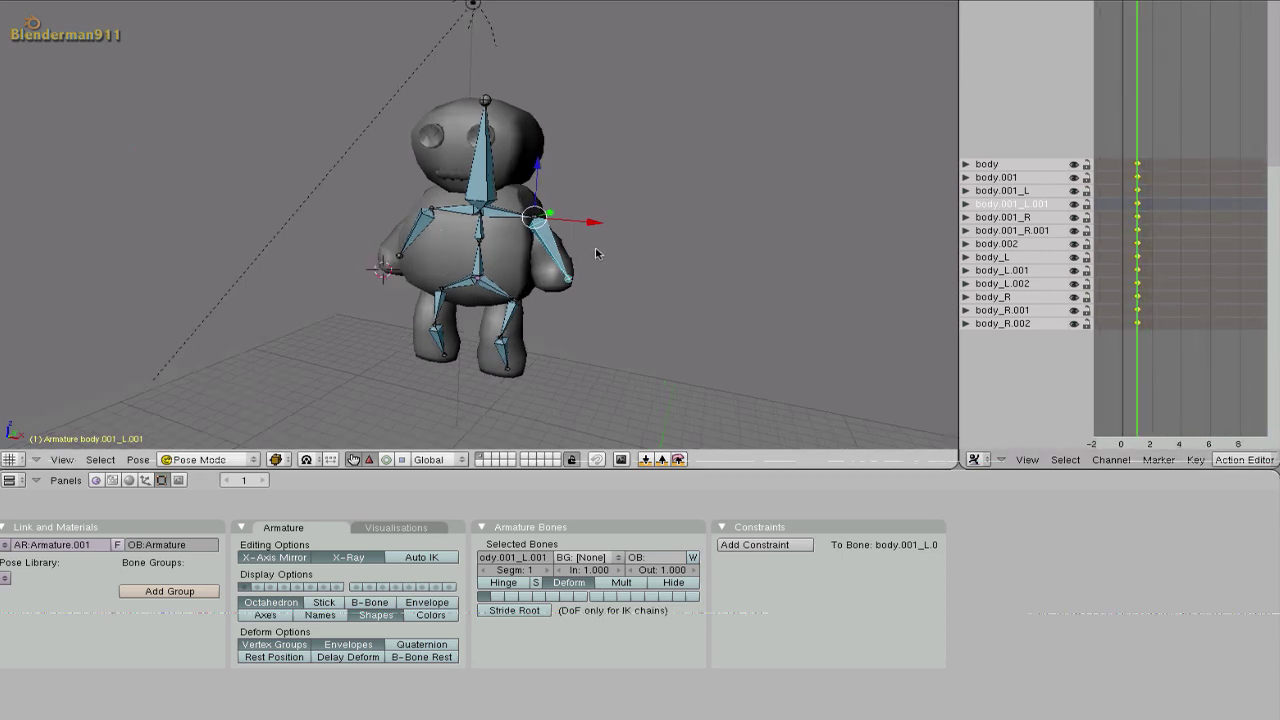
pyautogui.moveTo(596, 253); pyautogui.dragTo(532, 221, button='middle')
pyautogui.press('KP_3')
pyautogui.click(245, 481)
pyautogui.write('5')
pyautogui.press('Return')
# - Try a stride pose with the left leg and left arm rotated forward and the right leg backward, and undo it
pyautogui.rightClick(487, 293)
pyautogui.scroll(3, 493, 293)
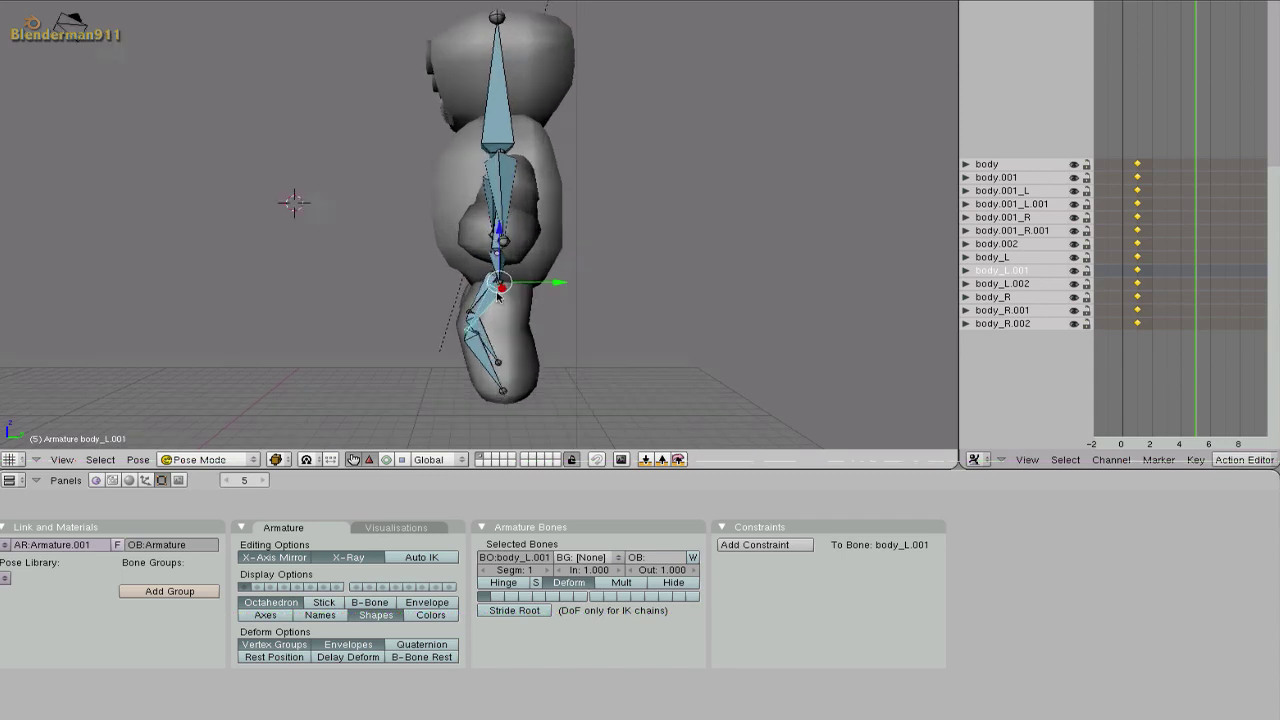
pyautogui.press('r')
pyautogui.click(484, 316)
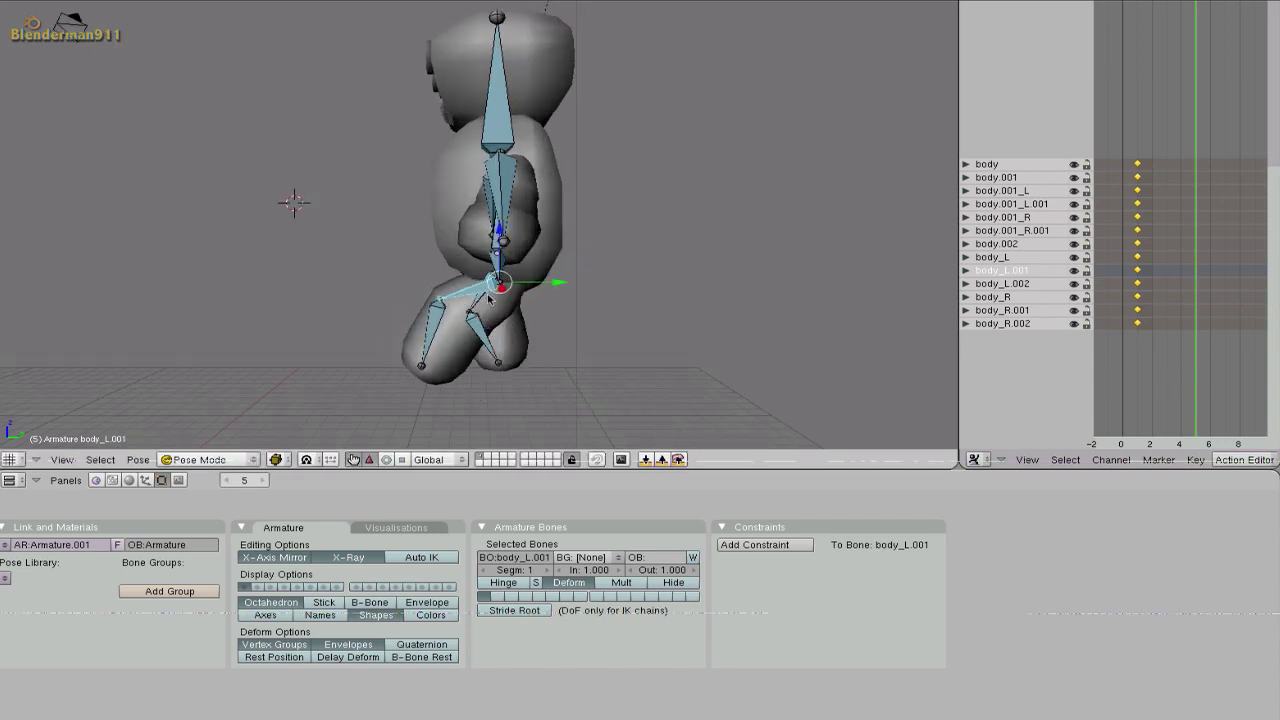
pyautogui.rightClick(485, 288)
pyautogui.press('r')
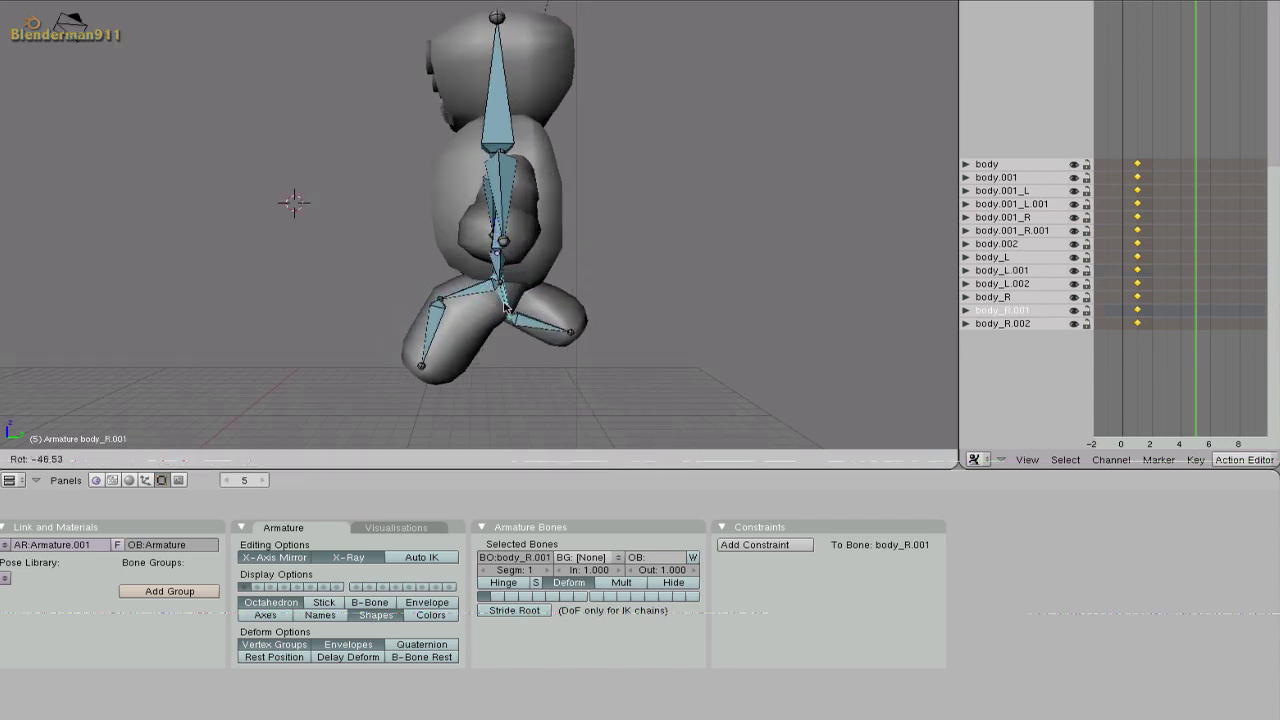
pyautogui.click(499, 306)
pyautogui.rightClick(501, 212)
pyautogui.press('r')
pyautogui.rightClick(498, 209)
pyautogui.rightClick(513, 204)
pyautogui.press('r')
pyautogui.click(489, 212)
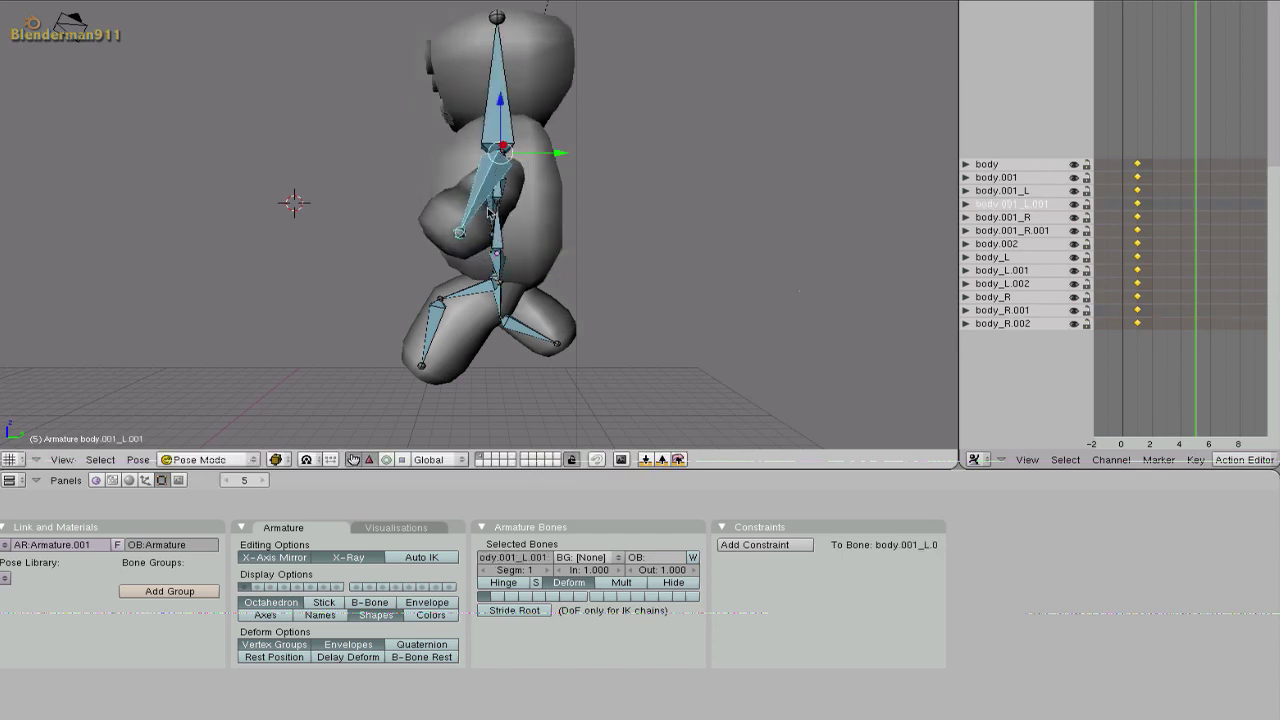
pyautogui.hotkey('ctrl', 'z')
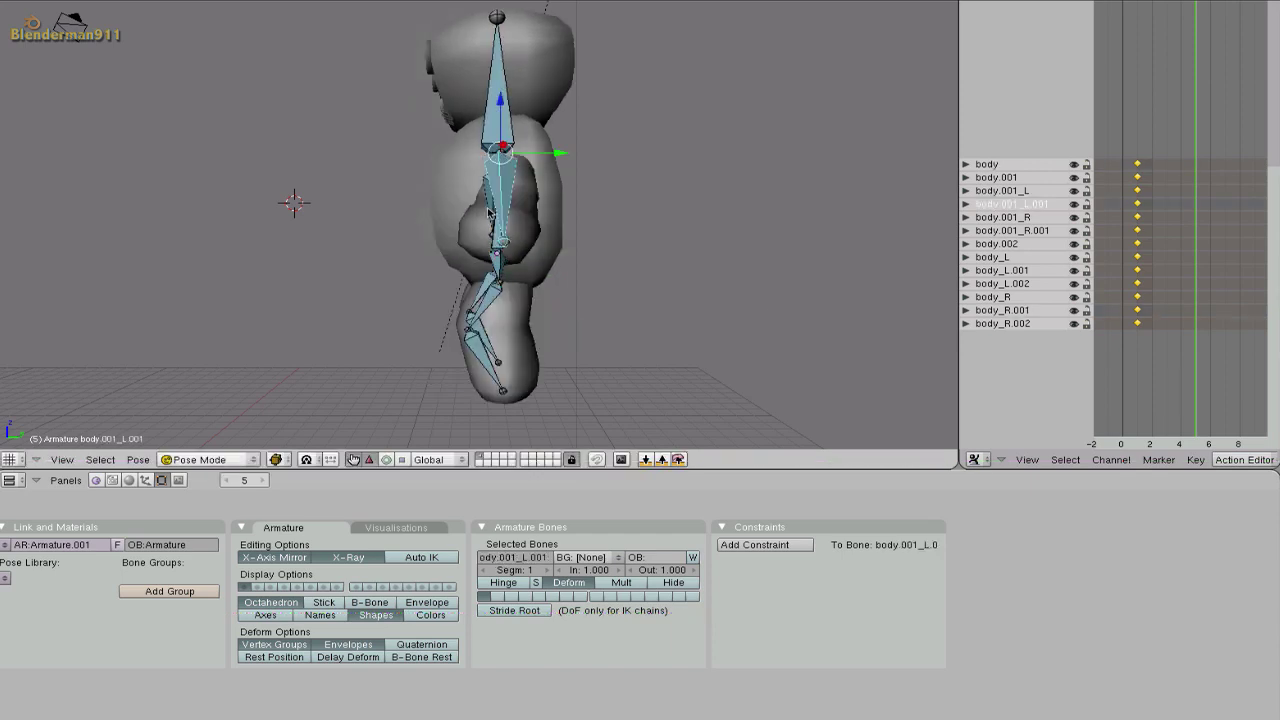
# - Rotate both upper leg bones forward about 30 degrees and both arm bones forward about 33 degrees
pyautogui.keyDown('shift'); pyautogui.rightClick(487, 310); pyautogui.keyUp('shift')
pyautogui.press('r')
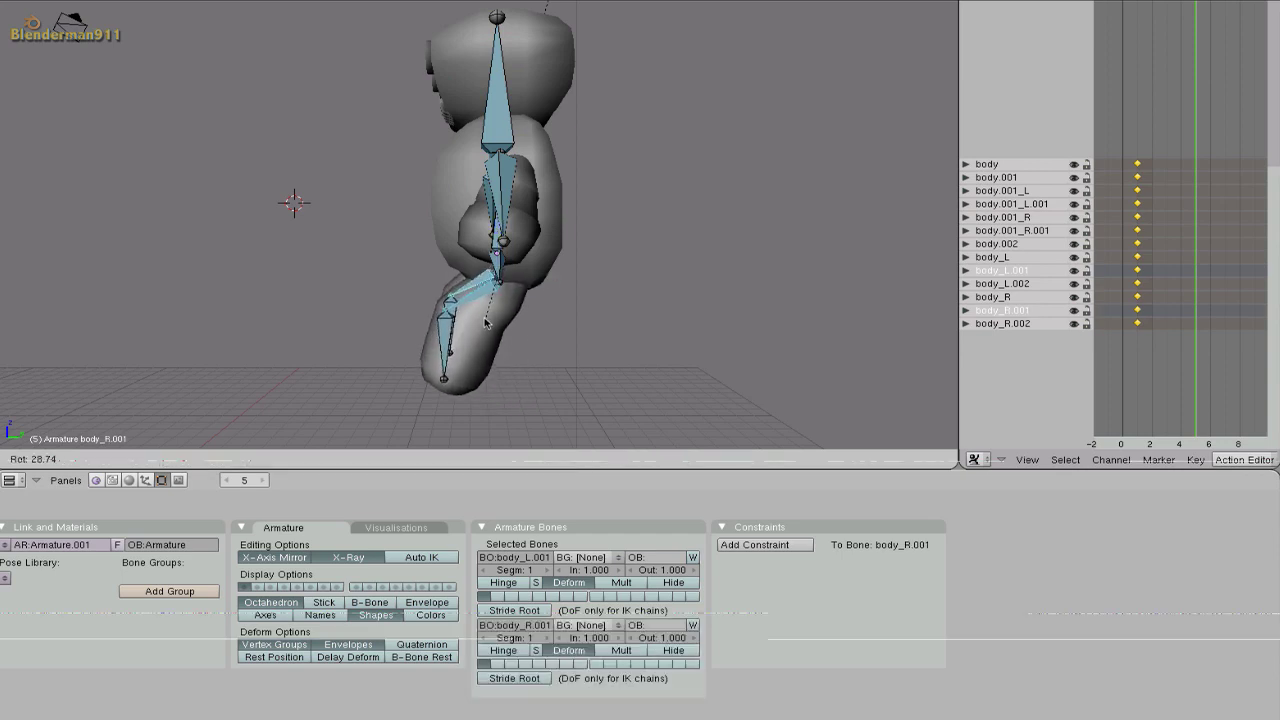
pyautogui.click(485, 320)
pyautogui.rightClick(500, 205)
pyautogui.rightClick(508, 190)
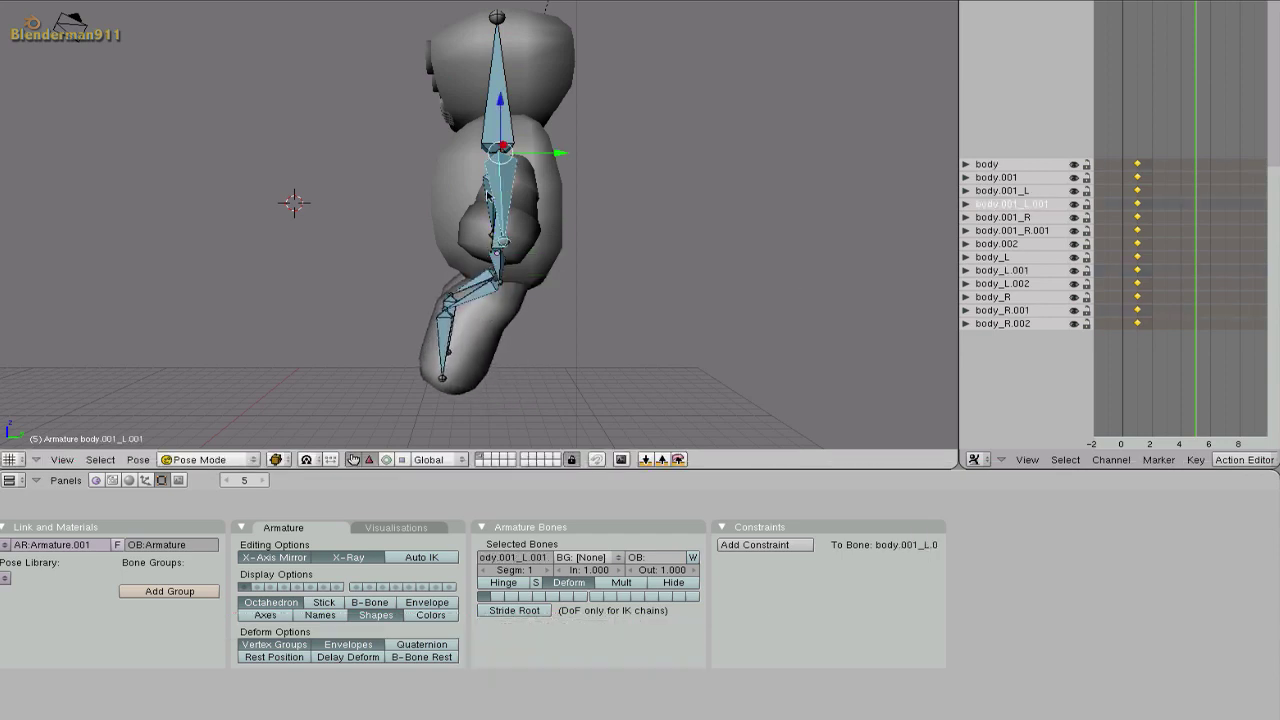
pyautogui.keyDown('shift'); pyautogui.rightClick(491, 197); pyautogui.keyUp('shift')
pyautogui.press('r')
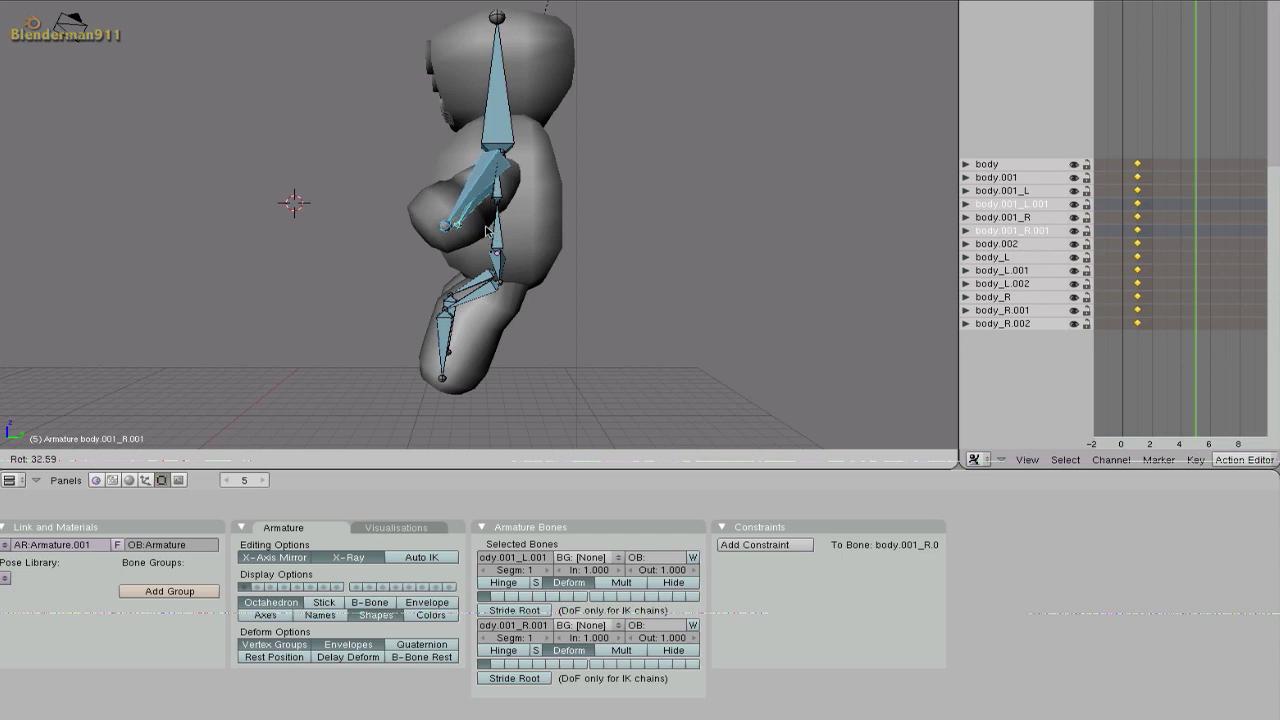
pyautogui.click(494, 230)
# - Select all bones and insert a keyframe for the forward pose at frame 5
pyautogui.press('a')
pyautogui.press('a')
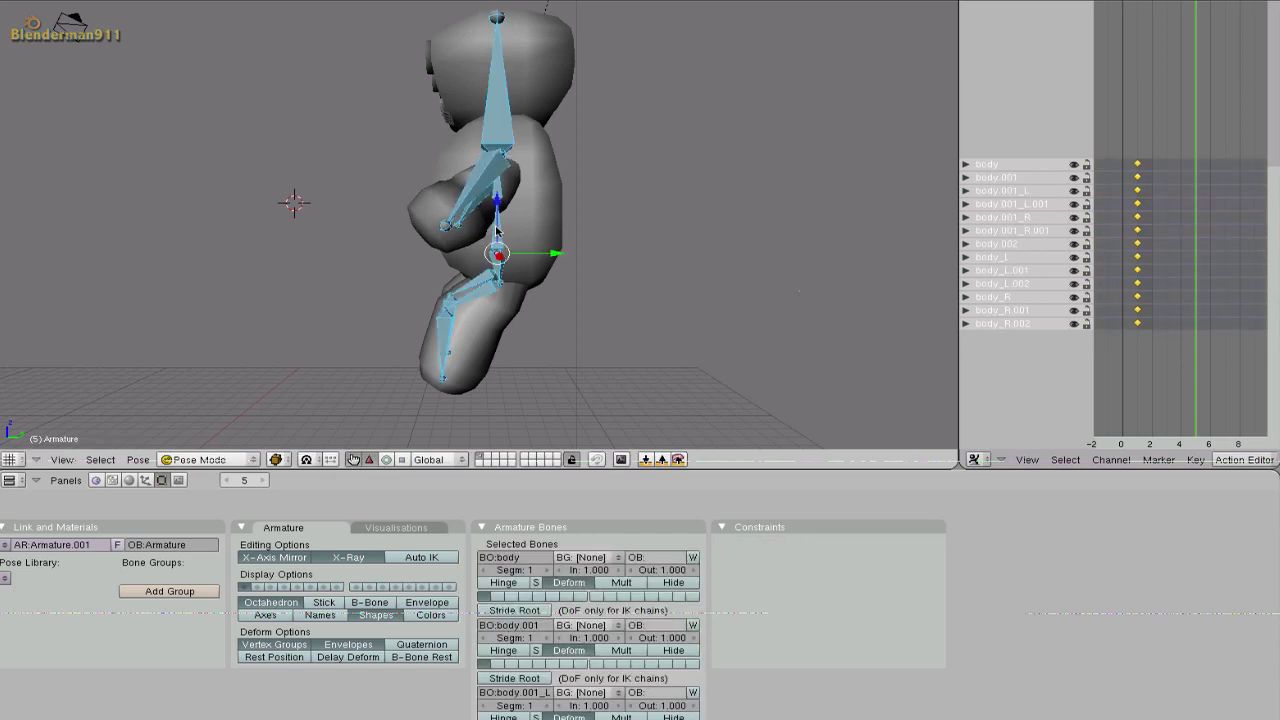
pyautogui.press('i')
pyautogui.click(497, 230)
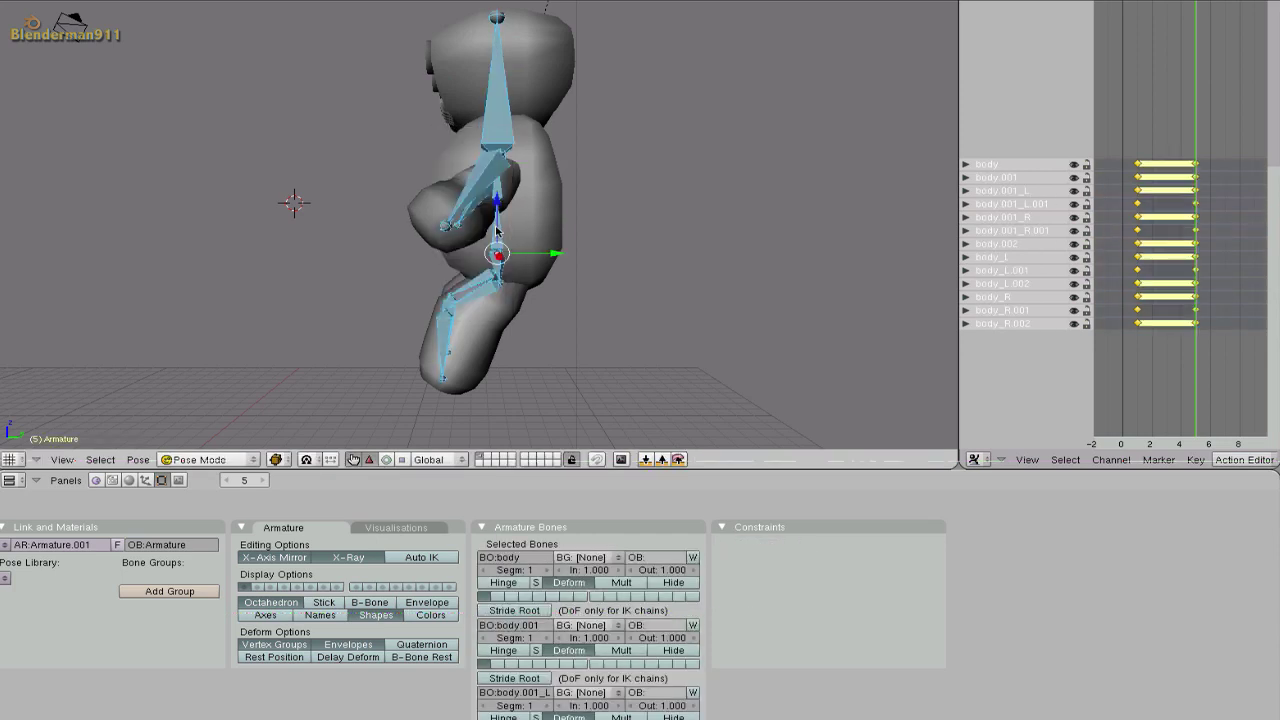
# - Set the current frame to 10 and rotate both upper leg bones backward about 70 degrees
pyautogui.click(253, 482)
pyautogui.press('BackSpace')
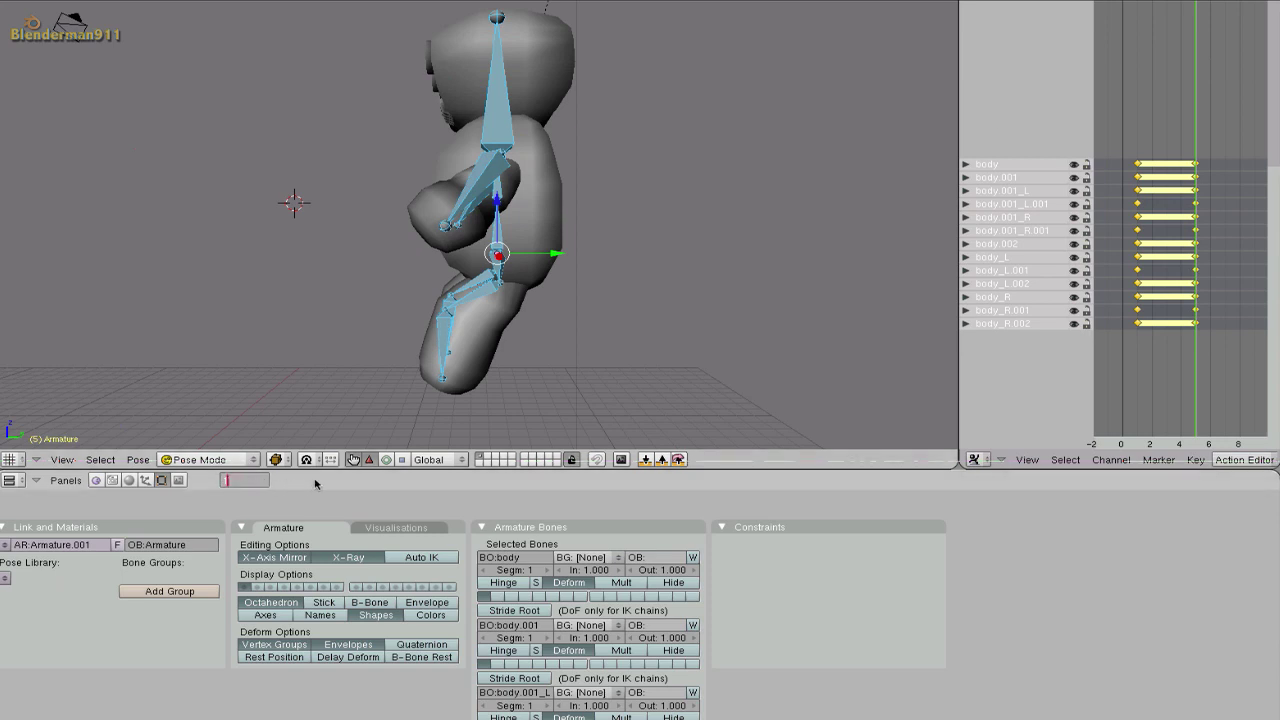
pyautogui.write('10')
pyautogui.press('Return')
pyautogui.rightClick(481, 289)
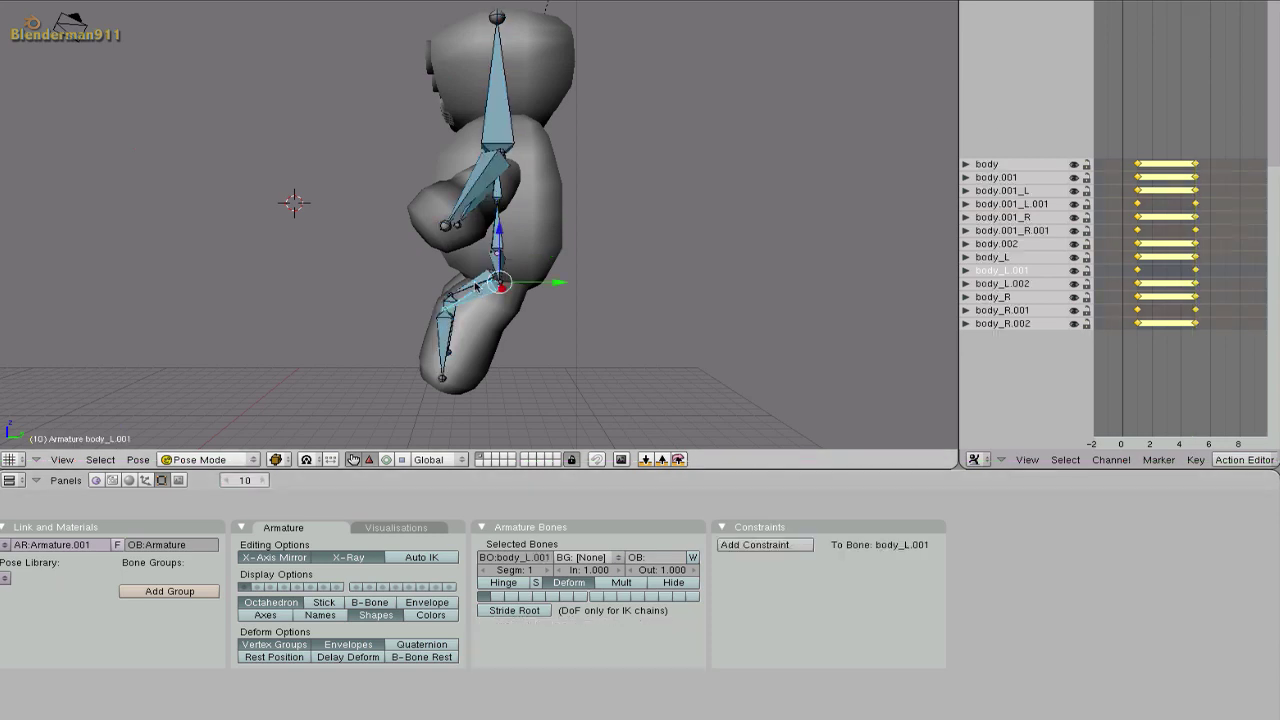
pyautogui.keyDown('shift'); pyautogui.rightClick(478, 288); pyautogui.keyUp('shift')
pyautogui.press('r')
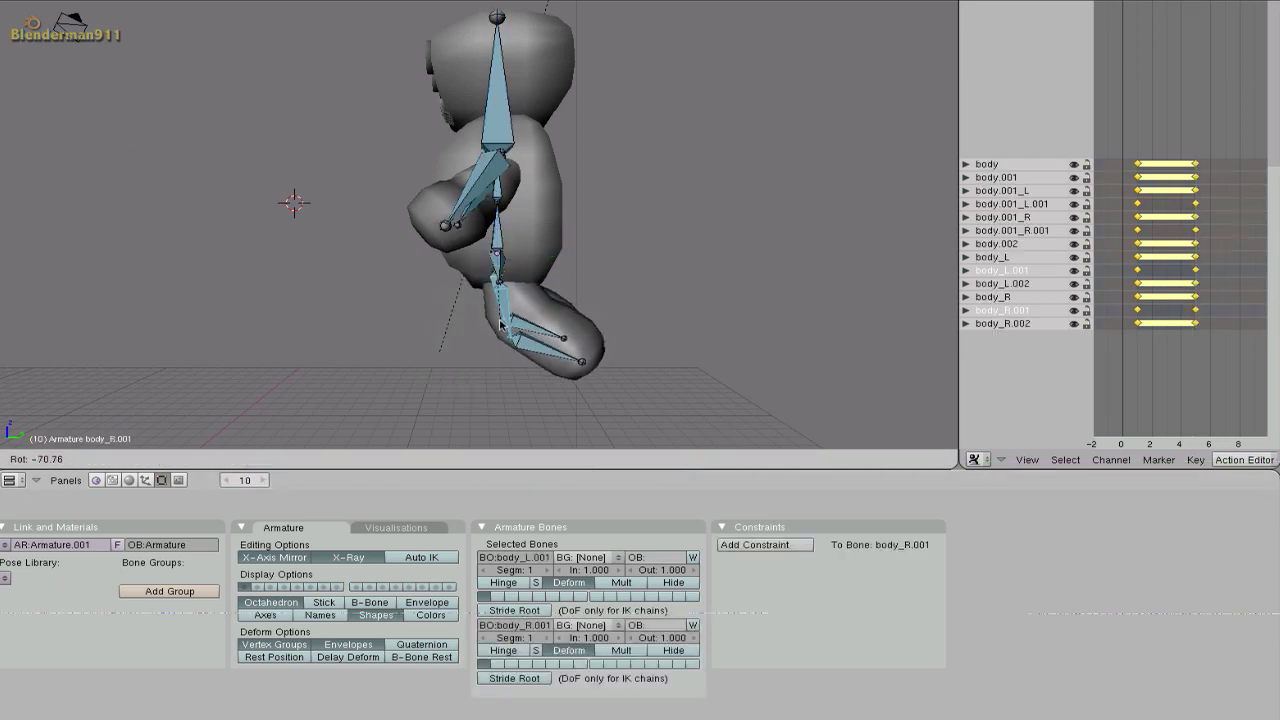
pyautogui.click(498, 295)
# - Rotate both arm bones backward about 68 degrees and adjust them slightly further behind the body
pyautogui.rightClick(476, 206)
pyautogui.keyDown('shift'); pyautogui.rightClick(478, 208); pyautogui.keyUp('shift')
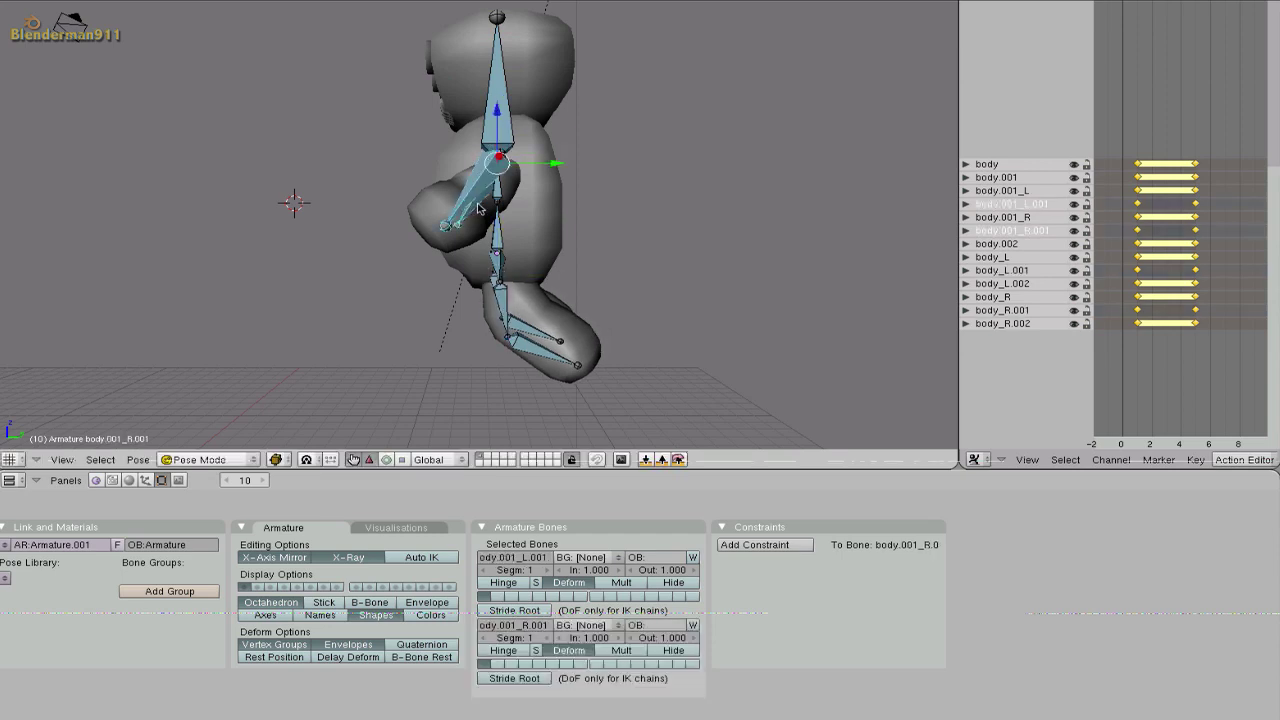
pyautogui.press('r')
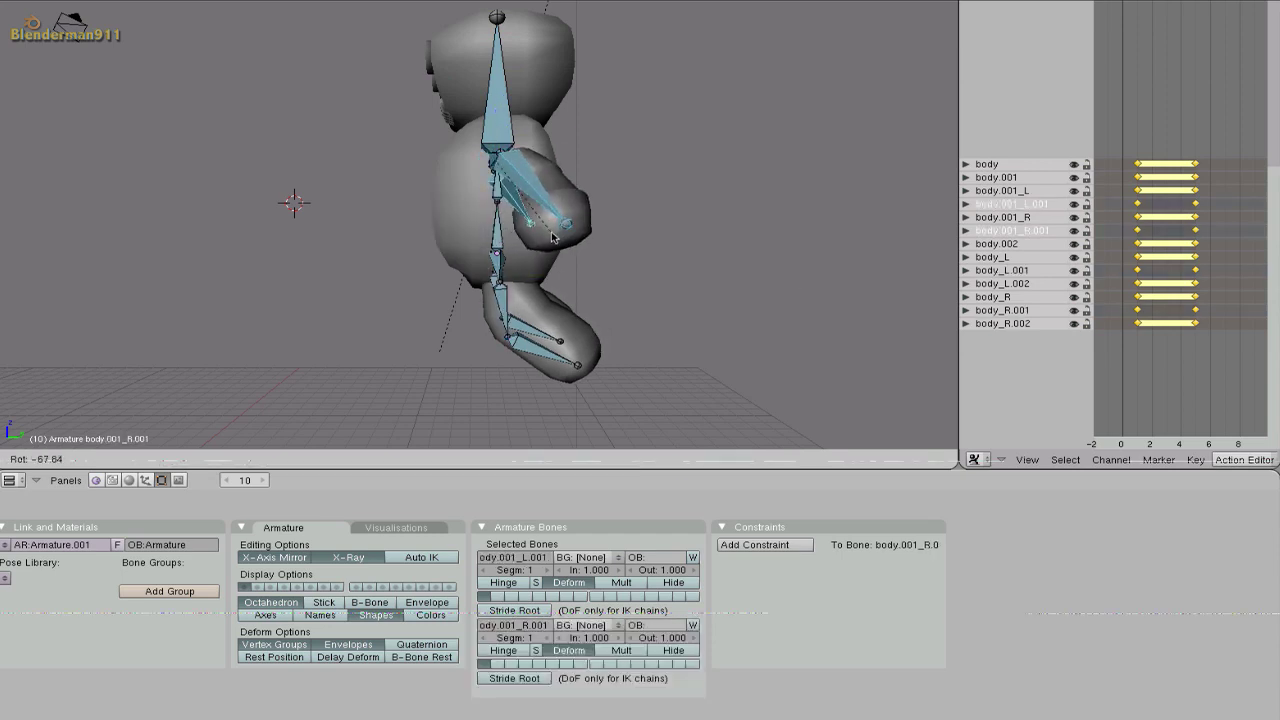
pyautogui.click(550, 233)
pyautogui.rightClick(526, 187)
pyautogui.press('r')
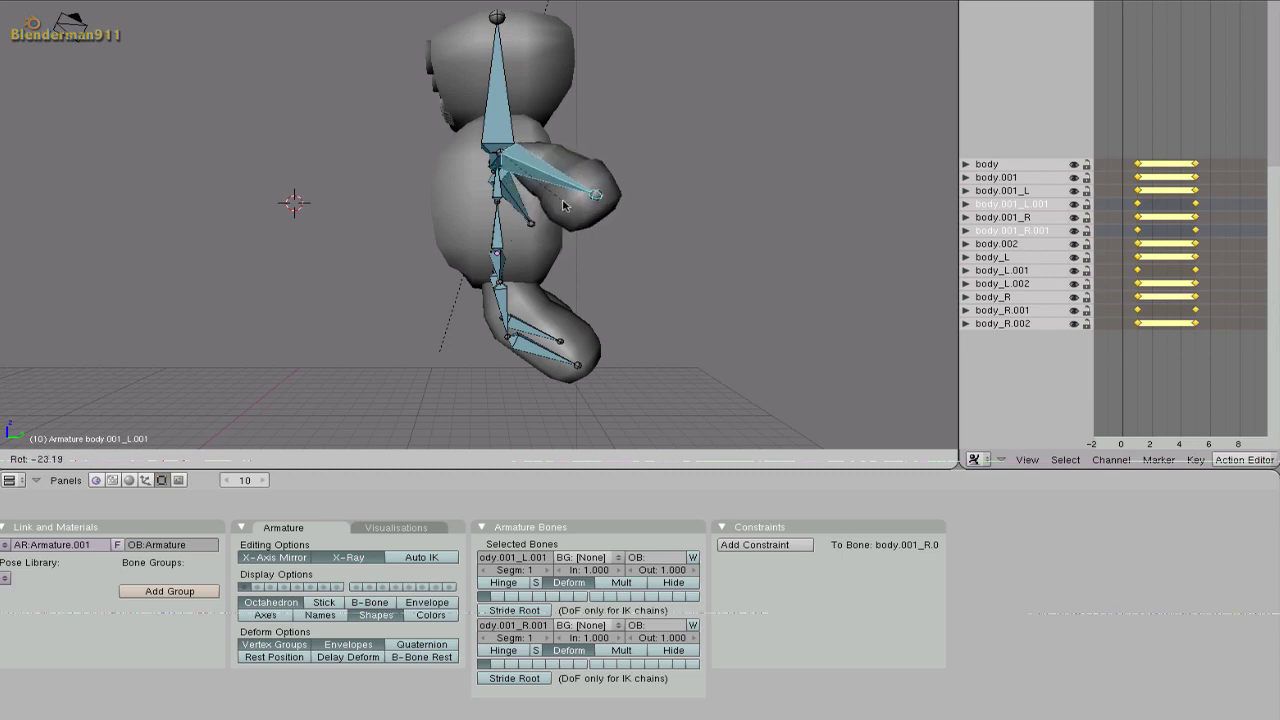
pyautogui.click(566, 200)
pyautogui.rightClick(549, 211)
pyautogui.moveTo(479, 159); pyautogui.dragTo(519, 215, button='middle')
pyautogui.rightClick(502, 186)
pyautogui.rightClick(513, 186)
pyautogui.press('r')
pyautogui.rightClick(526, 187)
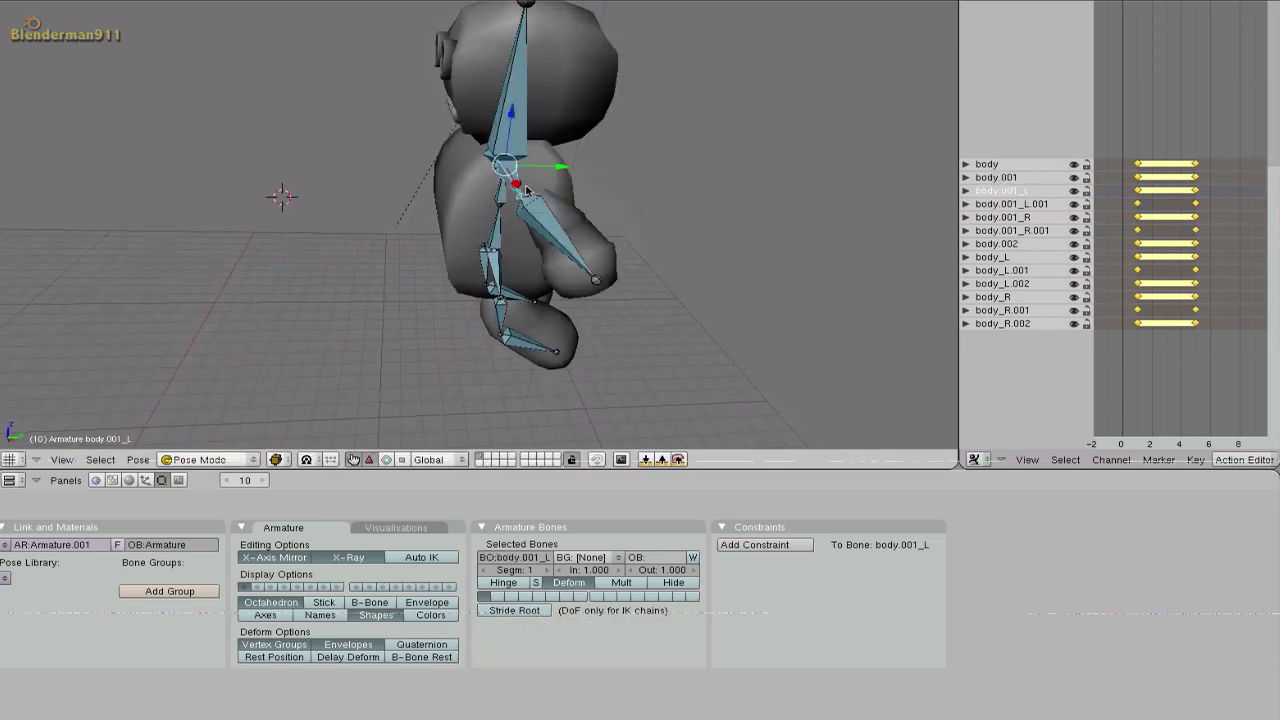
# - Select all bones in side view and insert a LocRotScale keyframe for the backward pose at frame 10
pyautogui.press('KP_3')
pyautogui.press('a')
pyautogui.press('a')
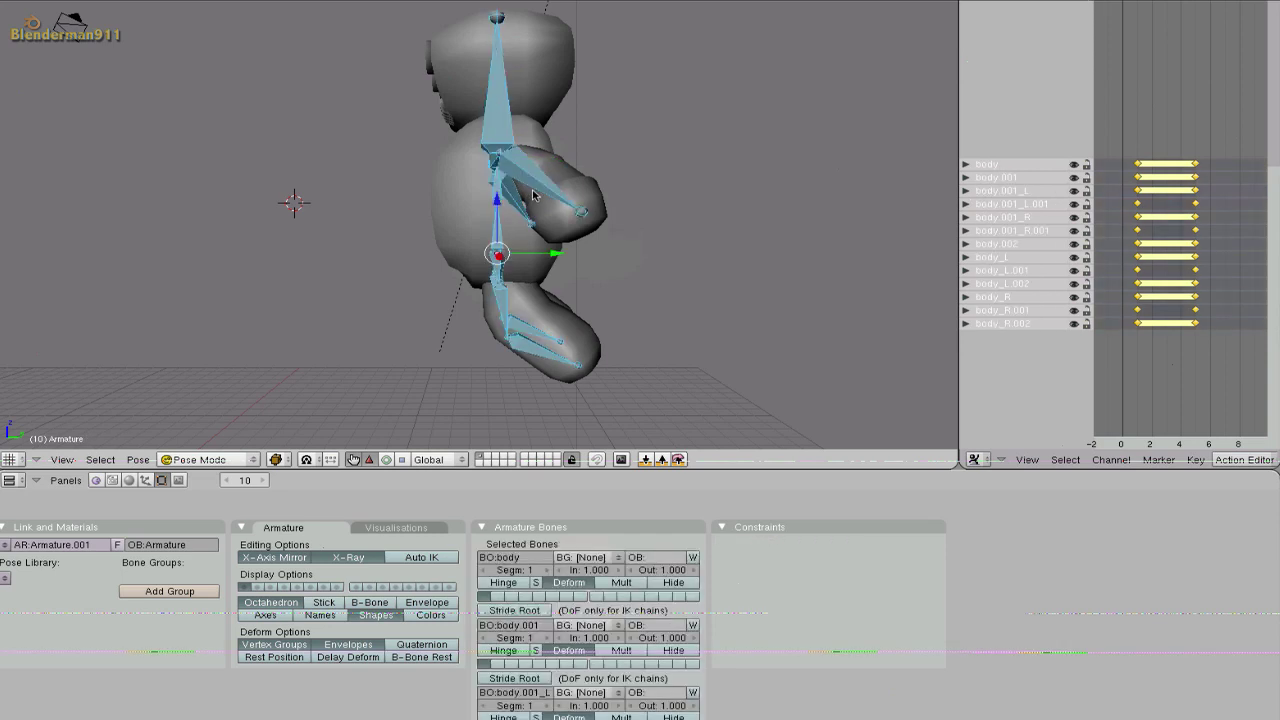
pyautogui.press('i')
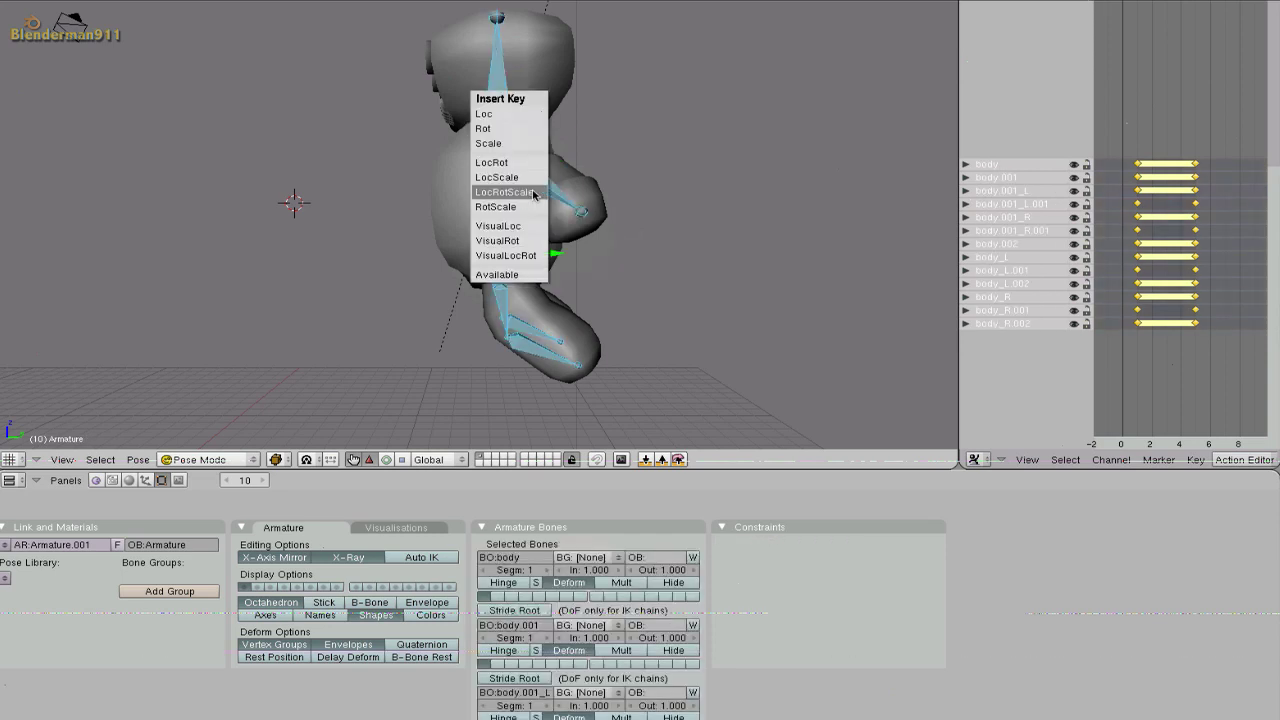
pyautogui.click(534, 193)
pyautogui.scroll(-3, 1160, 278)
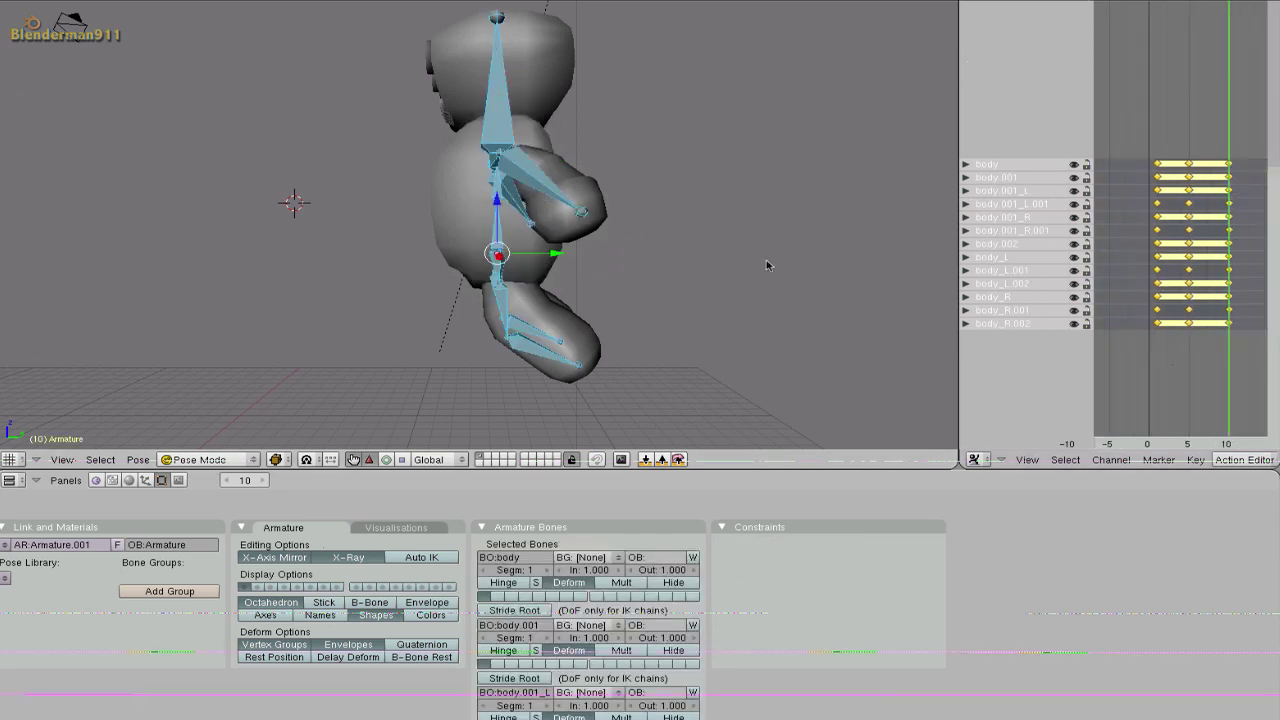
# - Orbit around the character and step through the frames to review the forward and backward swing, returning to frame 1
pyautogui.press('g')
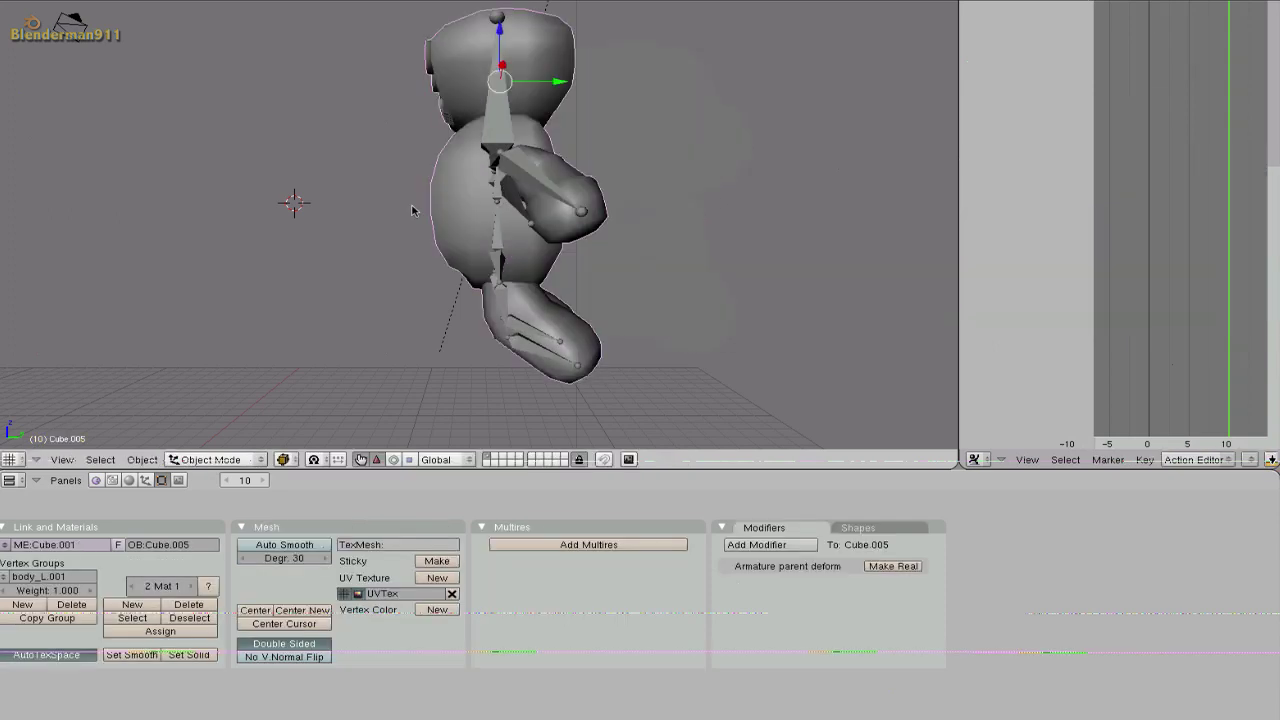
pyautogui.moveTo(415, 212); pyautogui.dragTo(576, 276, button='middle')
pyautogui.moveTo(236, 482)
pyautogui.mouseDown()
pyautogui.moveTo(140, 480)
pyautogui.moveTo(262, 482)
pyautogui.mouseUp()
pyautogui.click(262, 482)
pyautogui.click(262, 482)
pyautogui.click(262, 482)
pyautogui.click(262, 482)
pyautogui.click(262, 481)
pyautogui.click(262, 481)
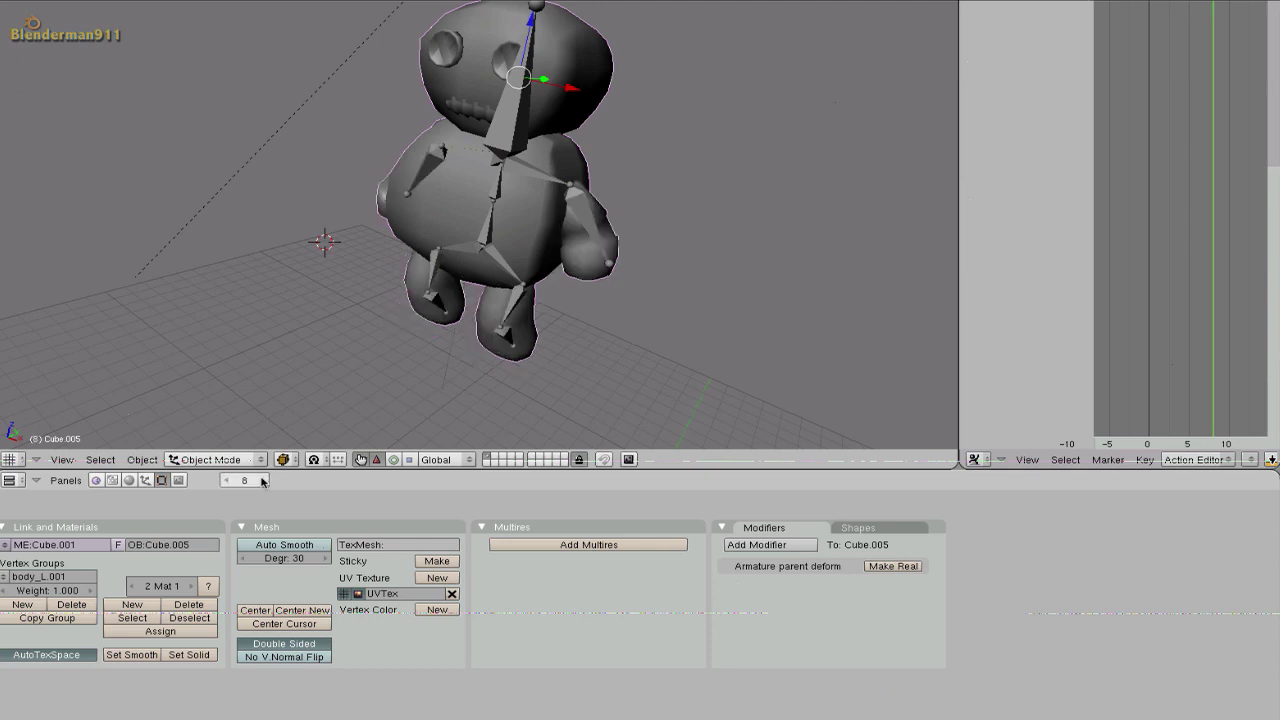
pyautogui.click(262, 481)
pyautogui.click(262, 481)
pyautogui.click(262, 479)
pyautogui.click(262, 479)
pyautogui.click(262, 479)
pyautogui.click(262, 479)
pyautogui.hotkey('shift', 'Left')
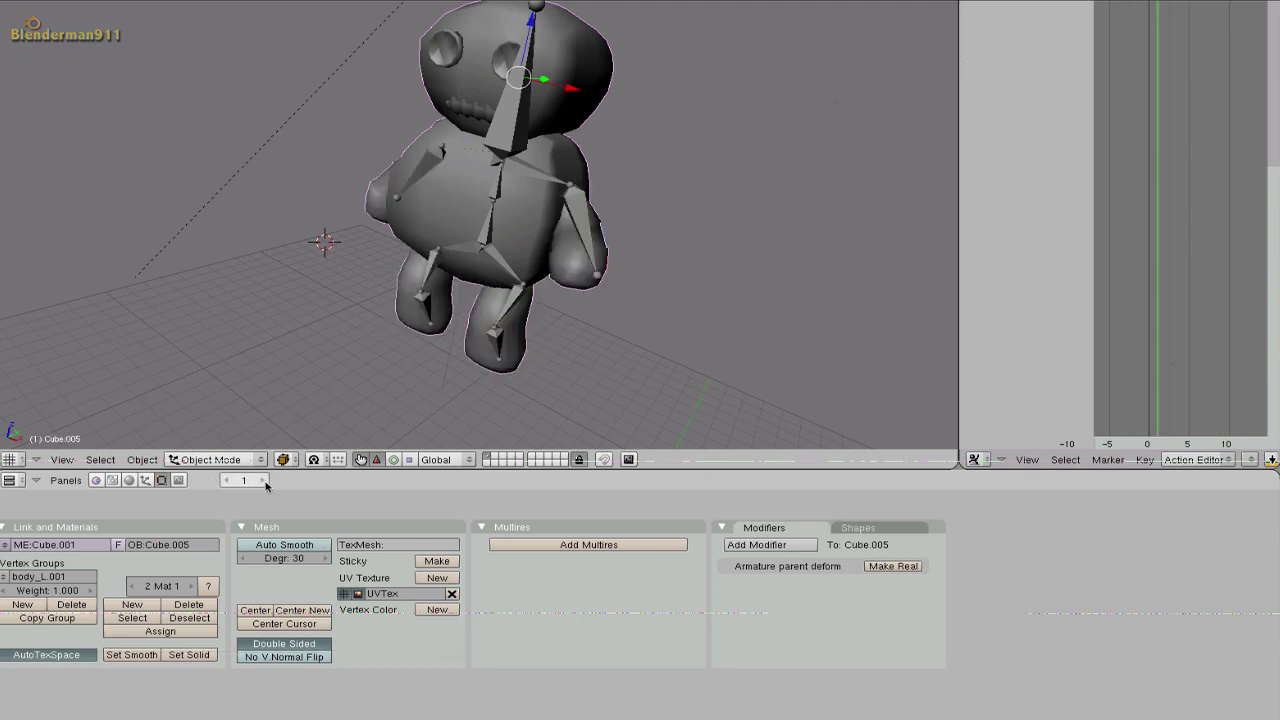
# - Select the left upper and lower leg bones and move their frame 5 keyframes to a spot just past frame 10
pyautogui.rightClick(527, 152)
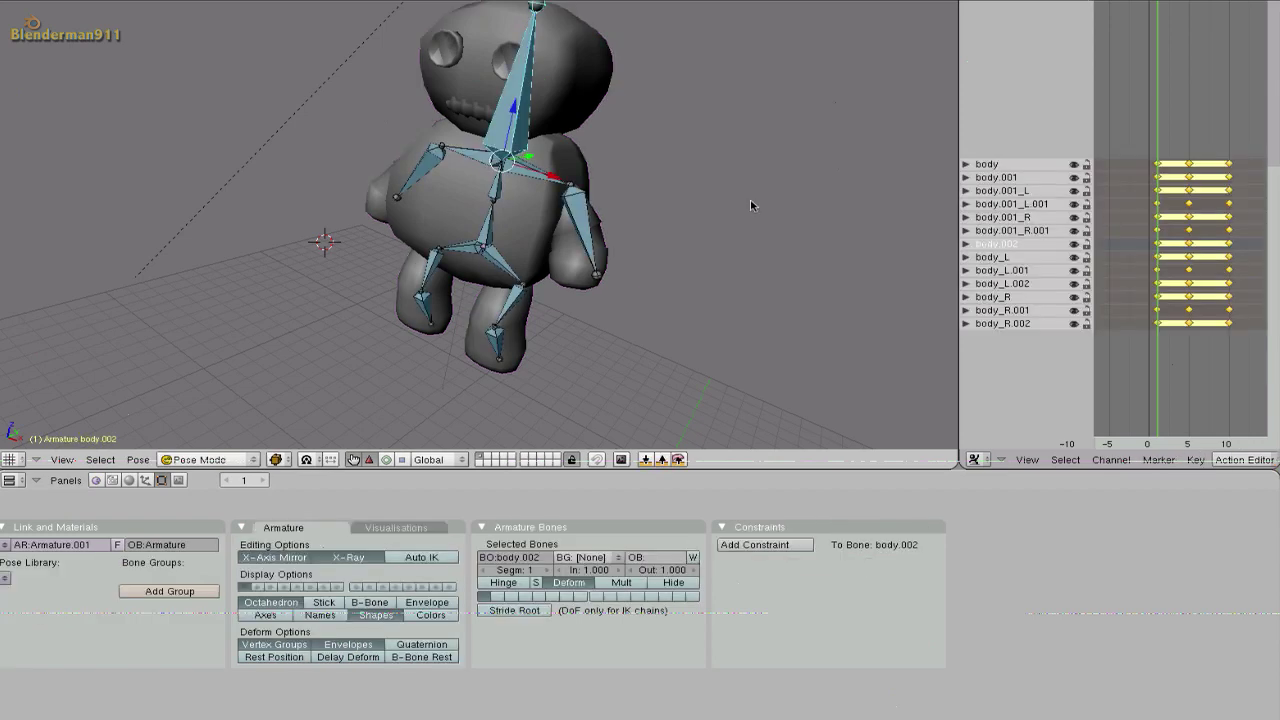
pyautogui.rightClick(522, 305)
pyautogui.keyDown('shift'); pyautogui.rightClick(505, 342); pyautogui.keyUp('shift')
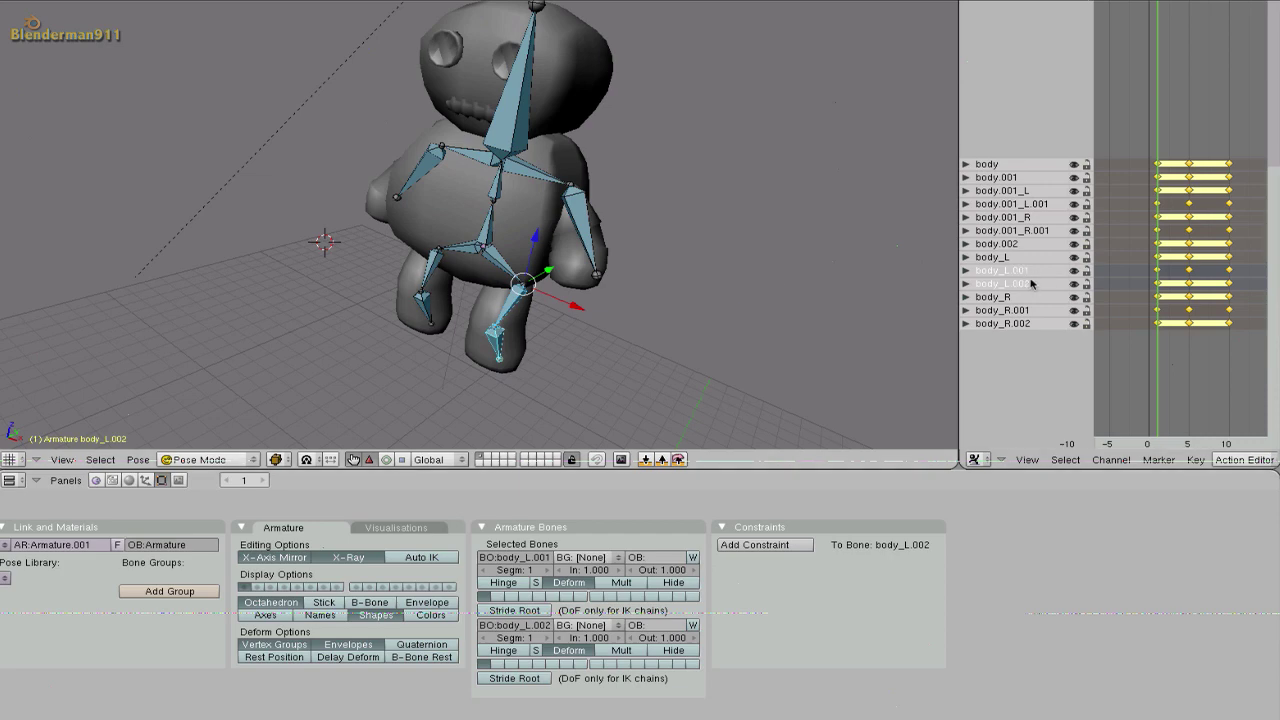
pyautogui.press('a')
pyautogui.press('a')
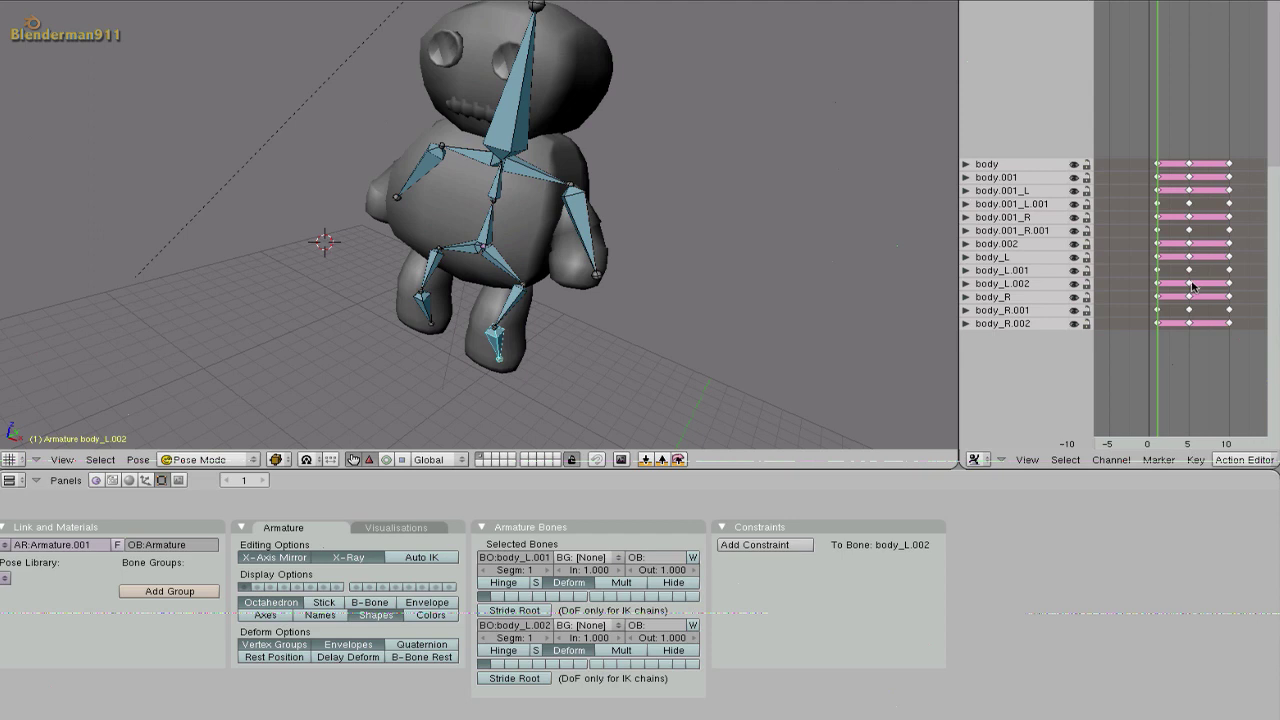
pyautogui.rightClick(1191, 285)
pyautogui.click(1190, 283)
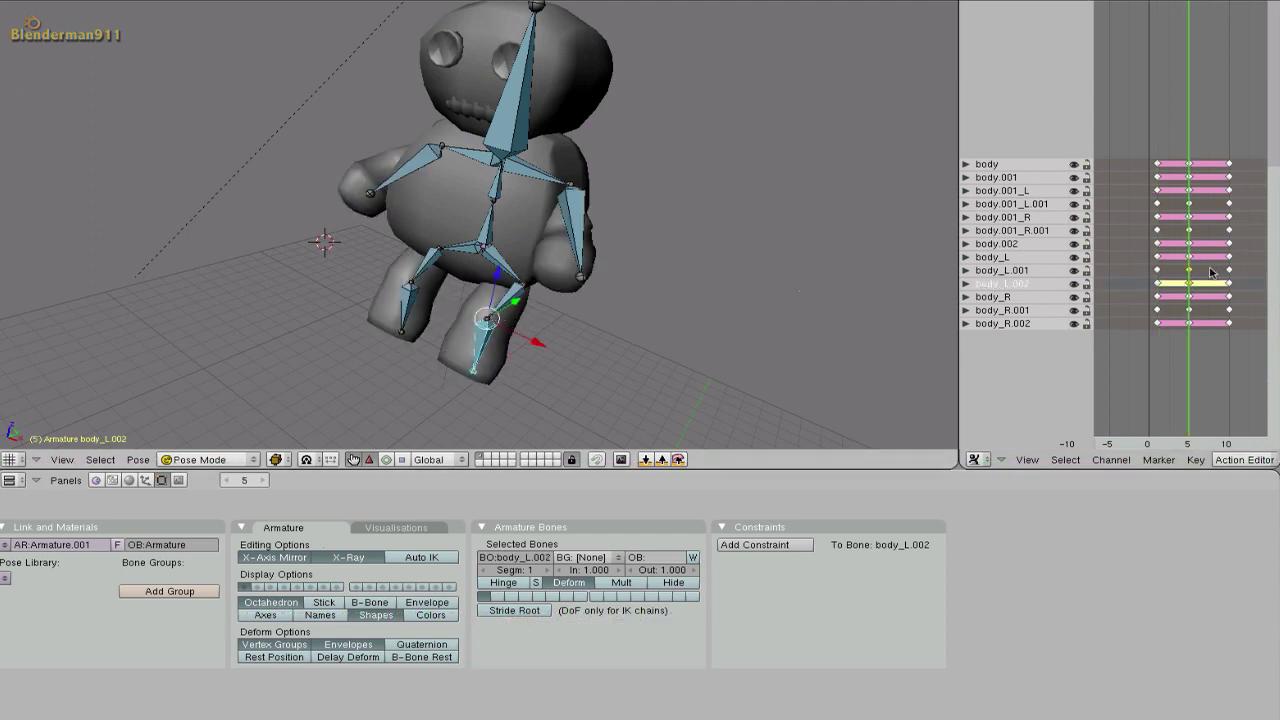
pyautogui.press('g')
pyautogui.click(1255, 292)
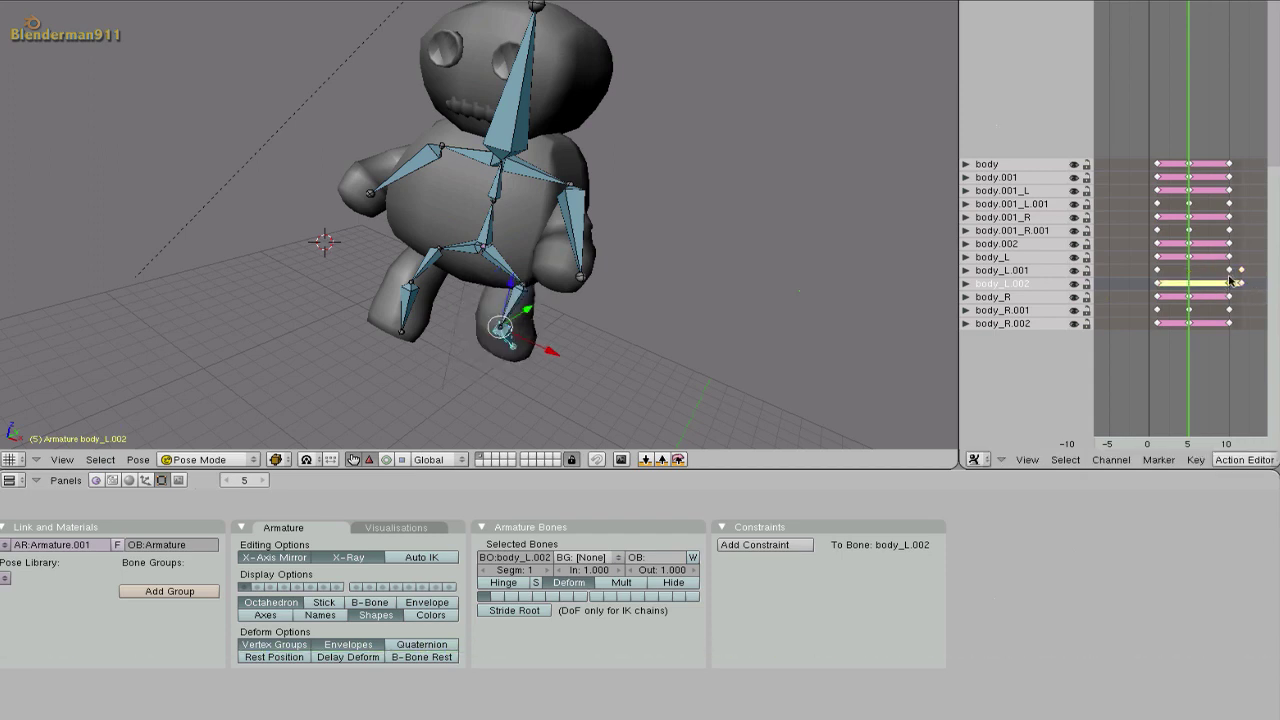
# - Move the left leg's frame 10 keyframes to frame 5 and its parked keyframes back to frame 10
pyautogui.press('g')
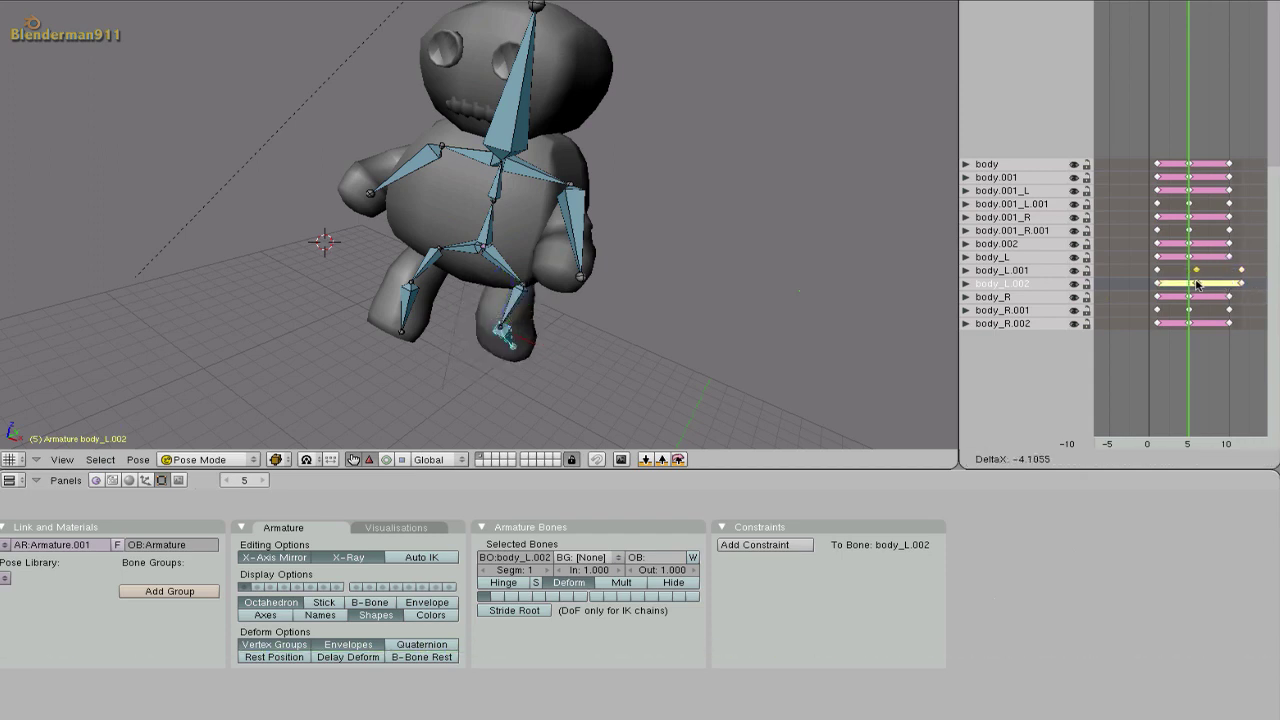
pyautogui.click(1190, 285)
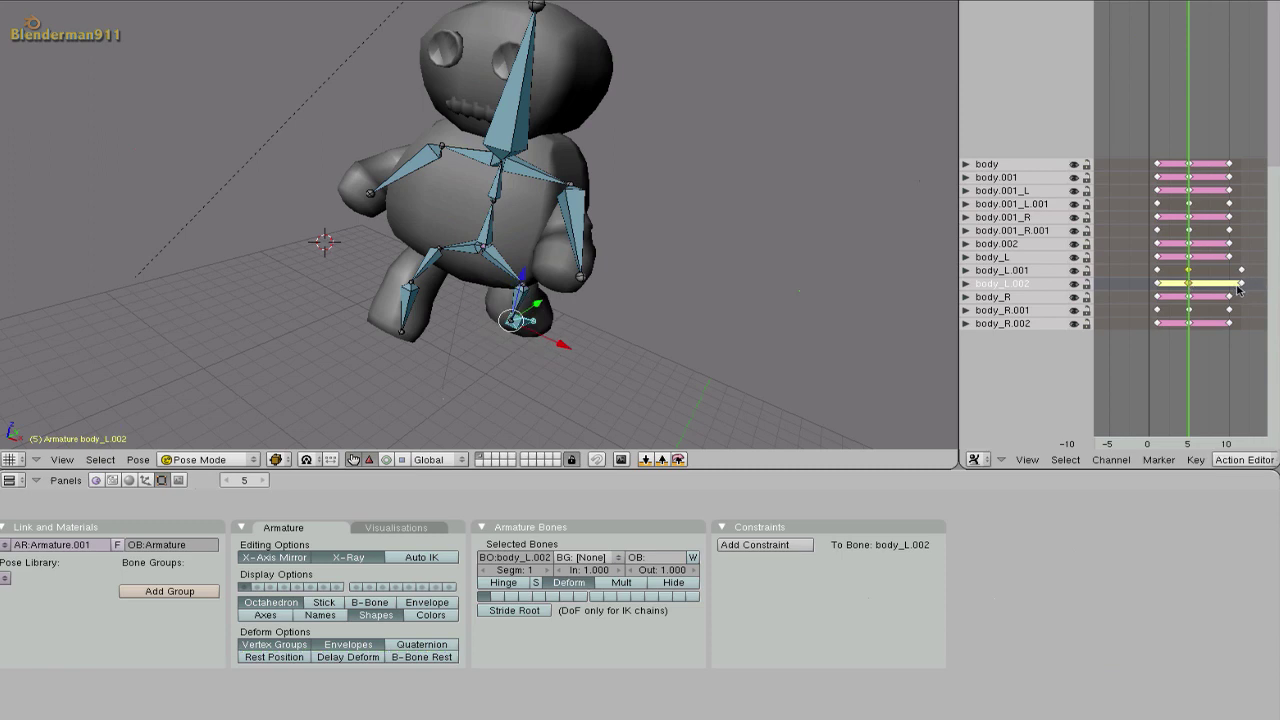
pyautogui.rightClick(1242, 279)
pyautogui.press('g')
pyautogui.click(1230, 287)
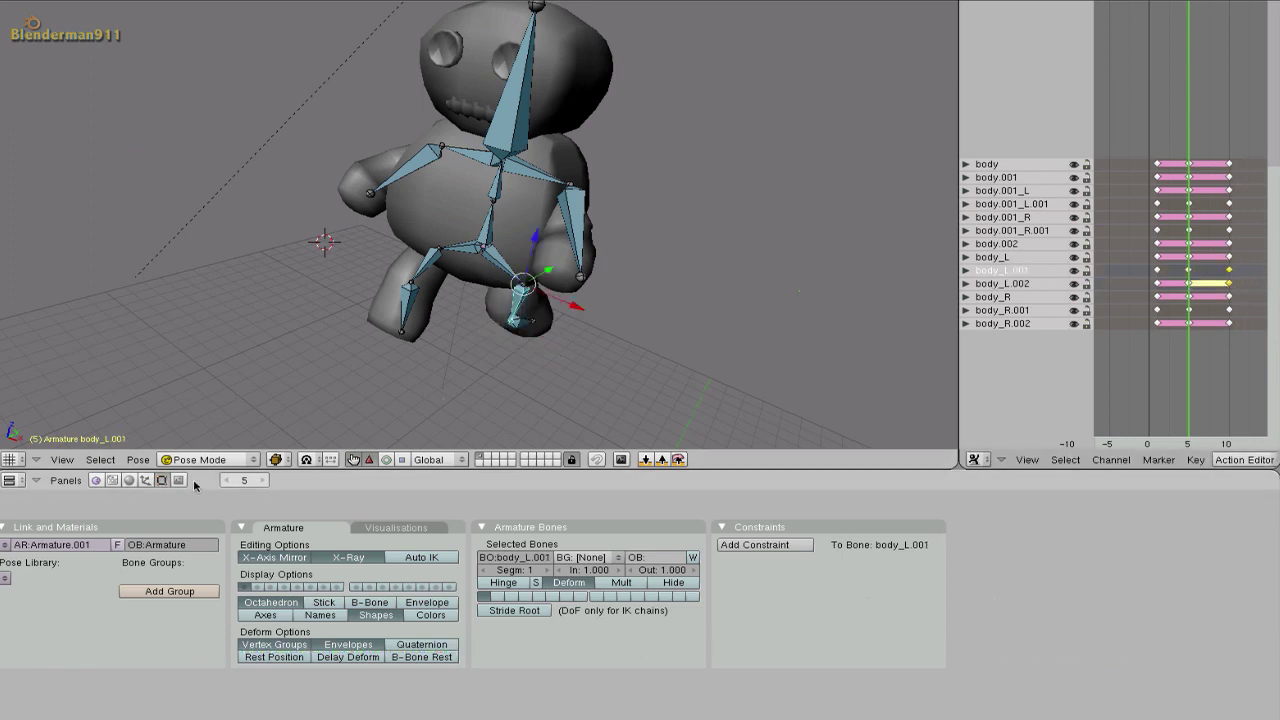
# - Step through the animation from frame 1 to frame 11 to check the alternating legs
pyautogui.hotkey('shift', 'Left')
pyautogui.click(261, 481)
pyautogui.click(261, 481)
pyautogui.click(261, 481)
pyautogui.click(261, 481)
pyautogui.click(261, 481)
pyautogui.click(261, 481)
pyautogui.click(261, 481)
pyautogui.click(261, 481)
pyautogui.click(261, 481)
pyautogui.click(261, 481)
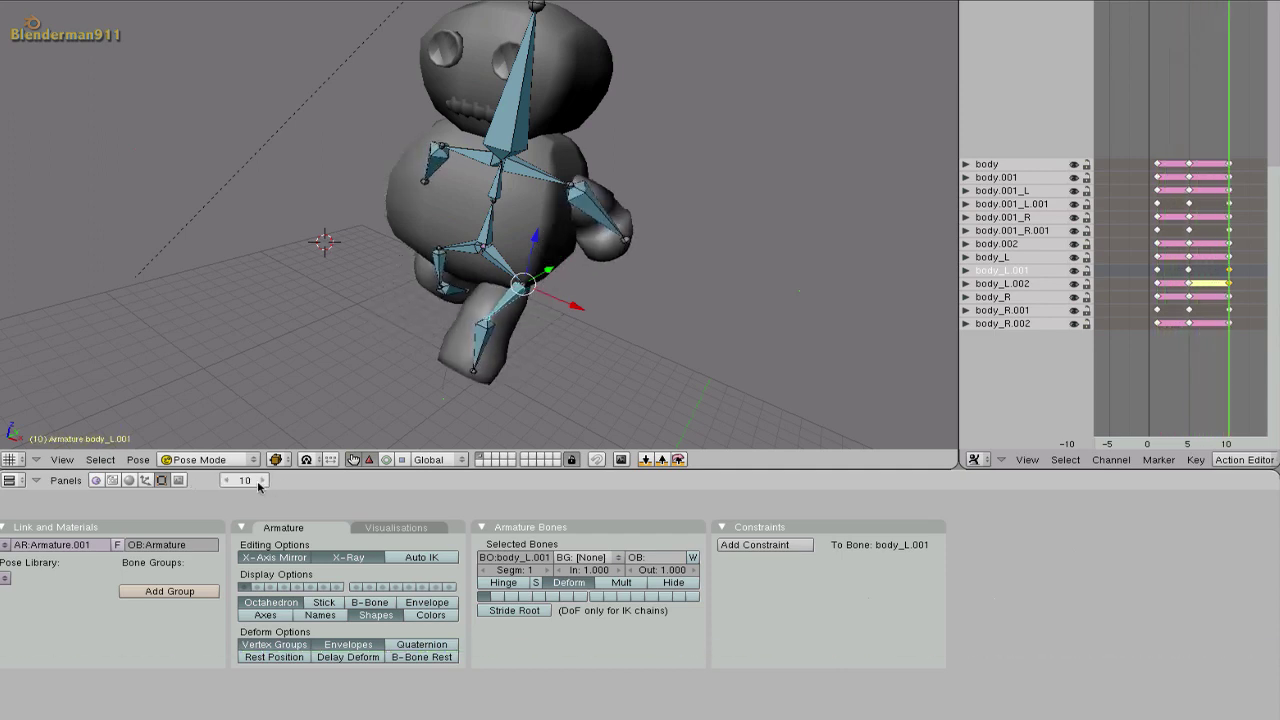
# - Select the left arm bone and swap its frame 5 and frame 10 keyframes in the Action Editor
pyautogui.rightClick(588, 215)
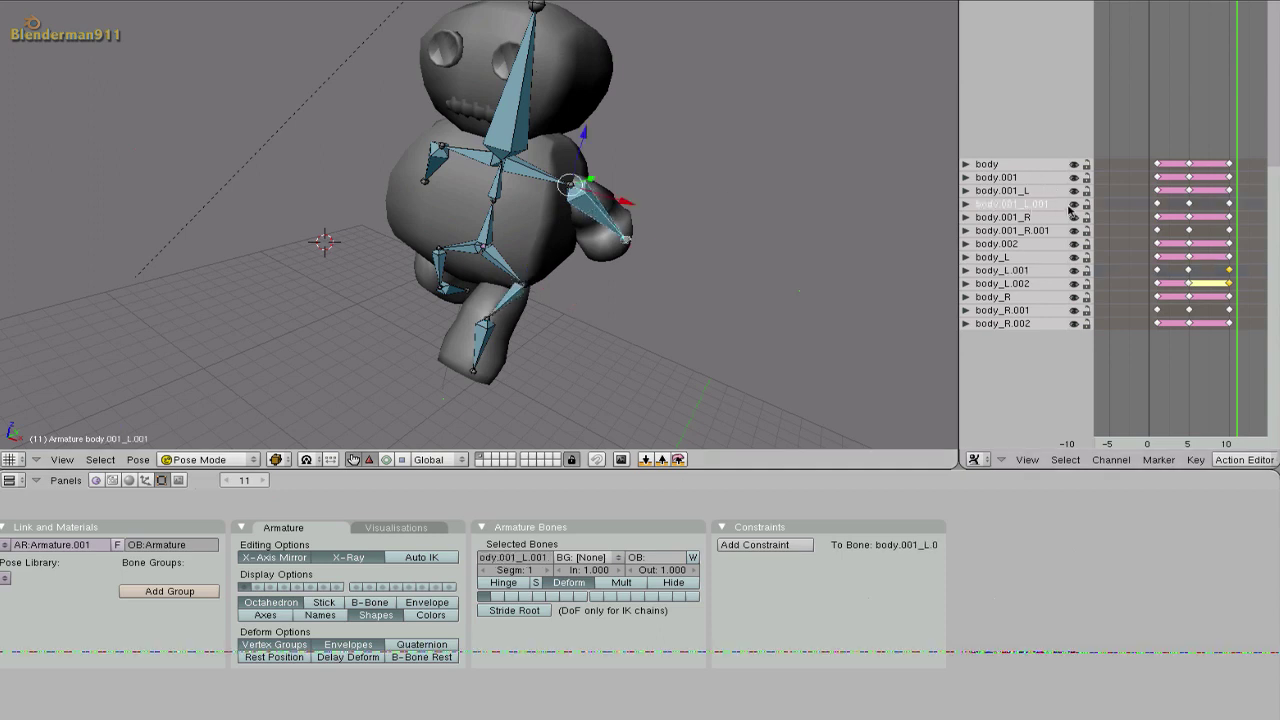
pyautogui.rightClick(1196, 207)
pyautogui.press('g')
pyautogui.click(1247, 211)
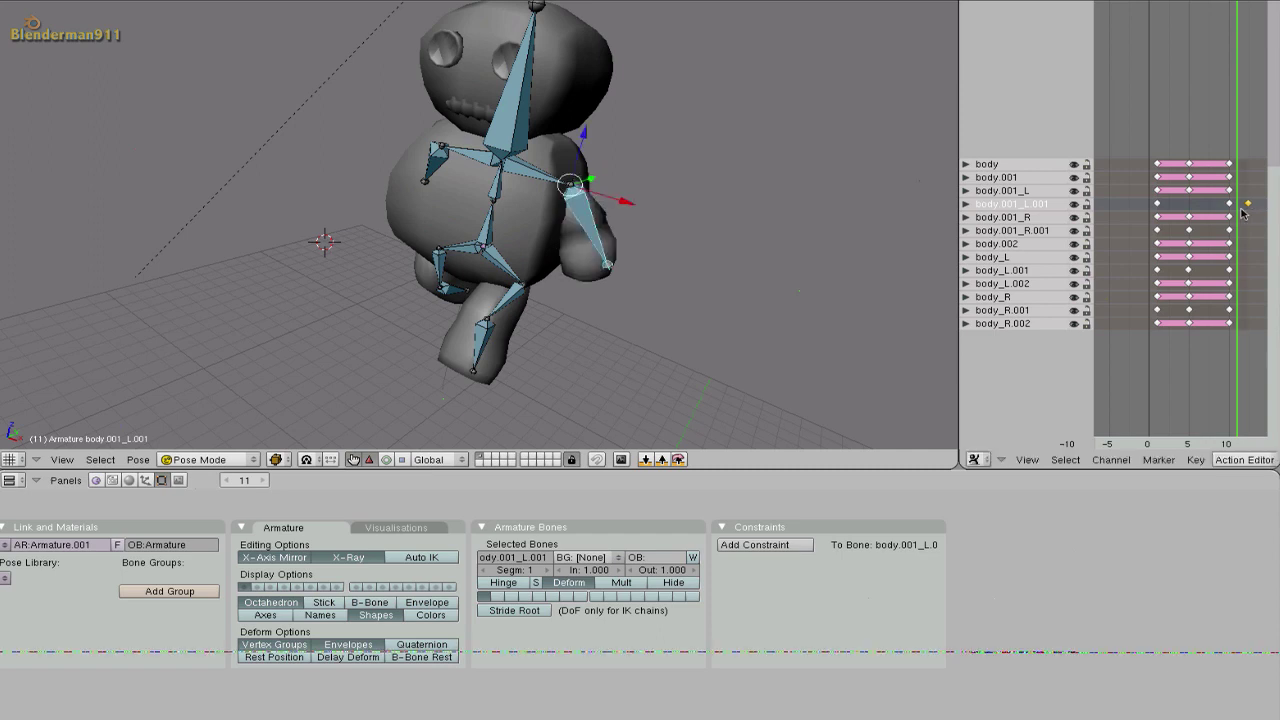
pyautogui.rightClick(1227, 207)
pyautogui.press('g')
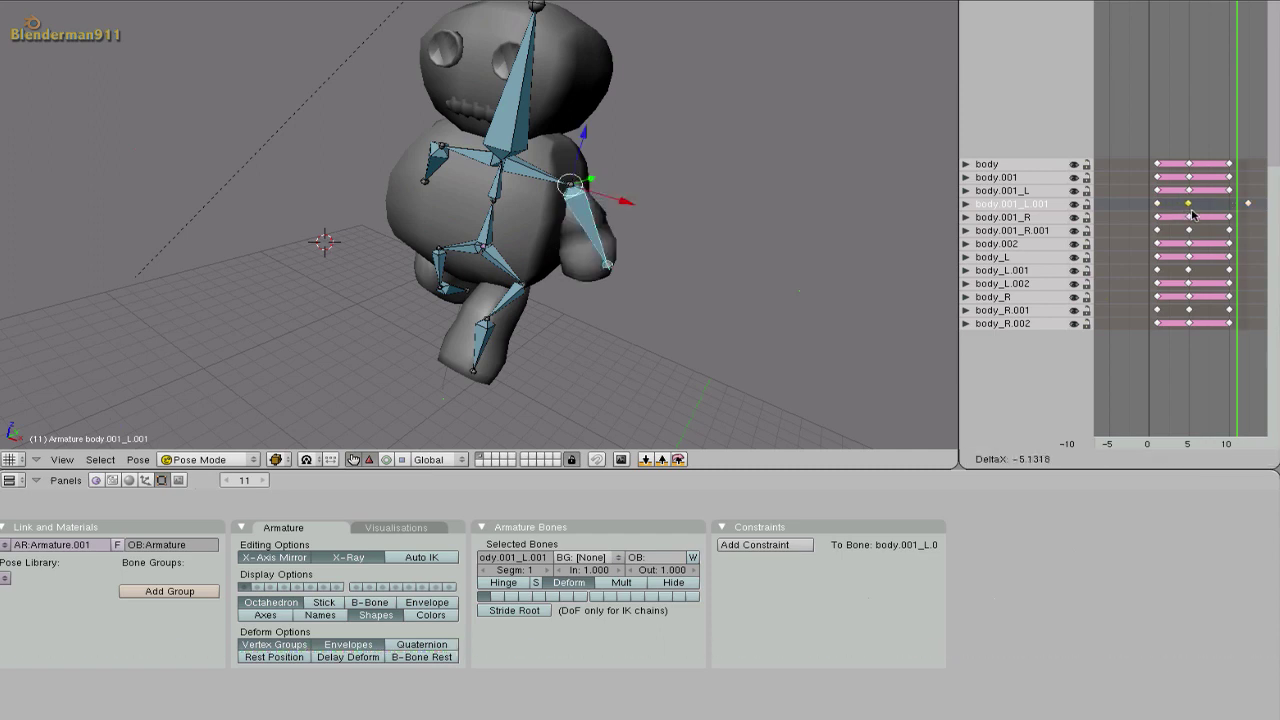
pyautogui.click(1193, 214)
pyautogui.rightClick(1250, 204)
pyautogui.press('g')
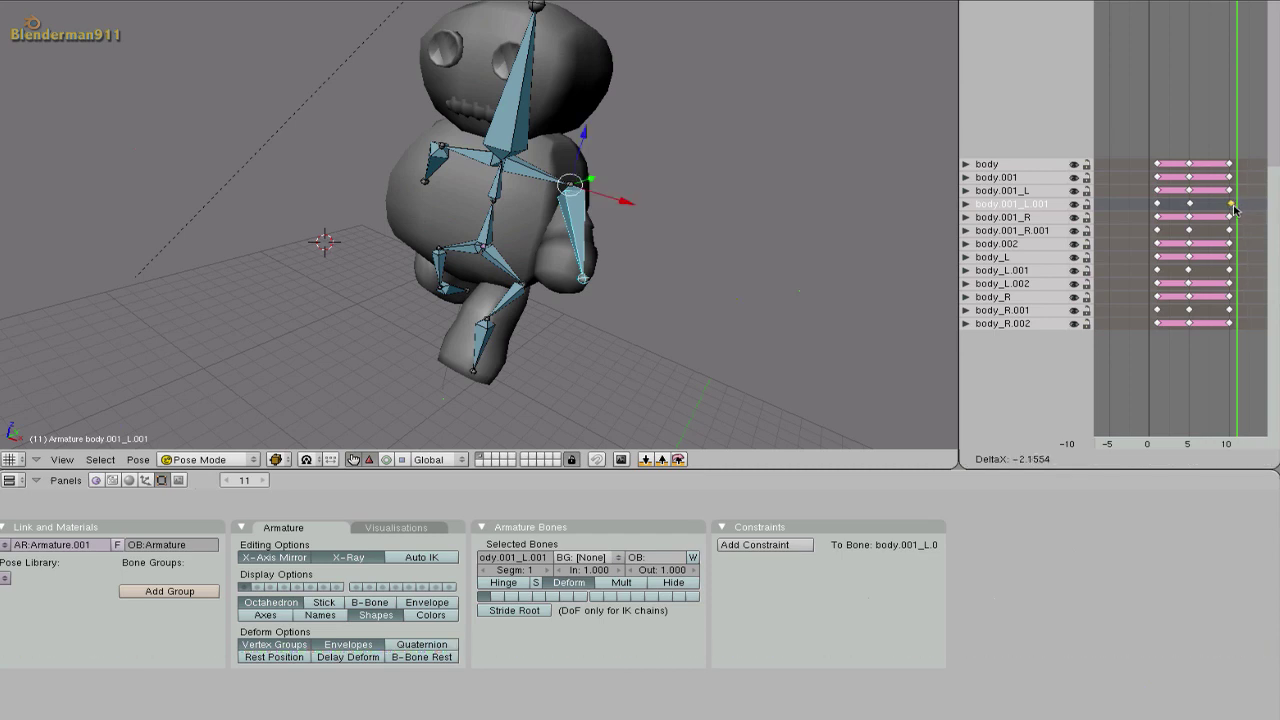
pyautogui.click(1234, 208)
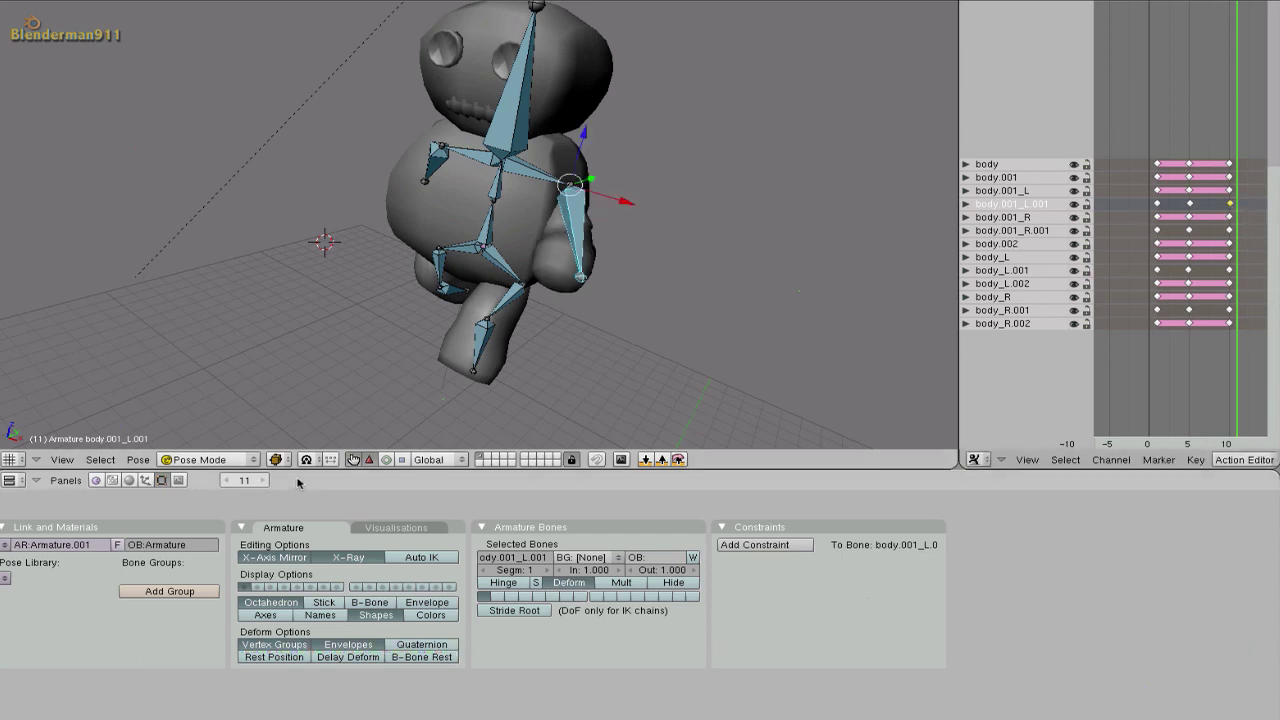
# - Go back to frame 1 and advance to frame 11 to check the opposing arm swing
pyautogui.hotkey('shift', 'Left')
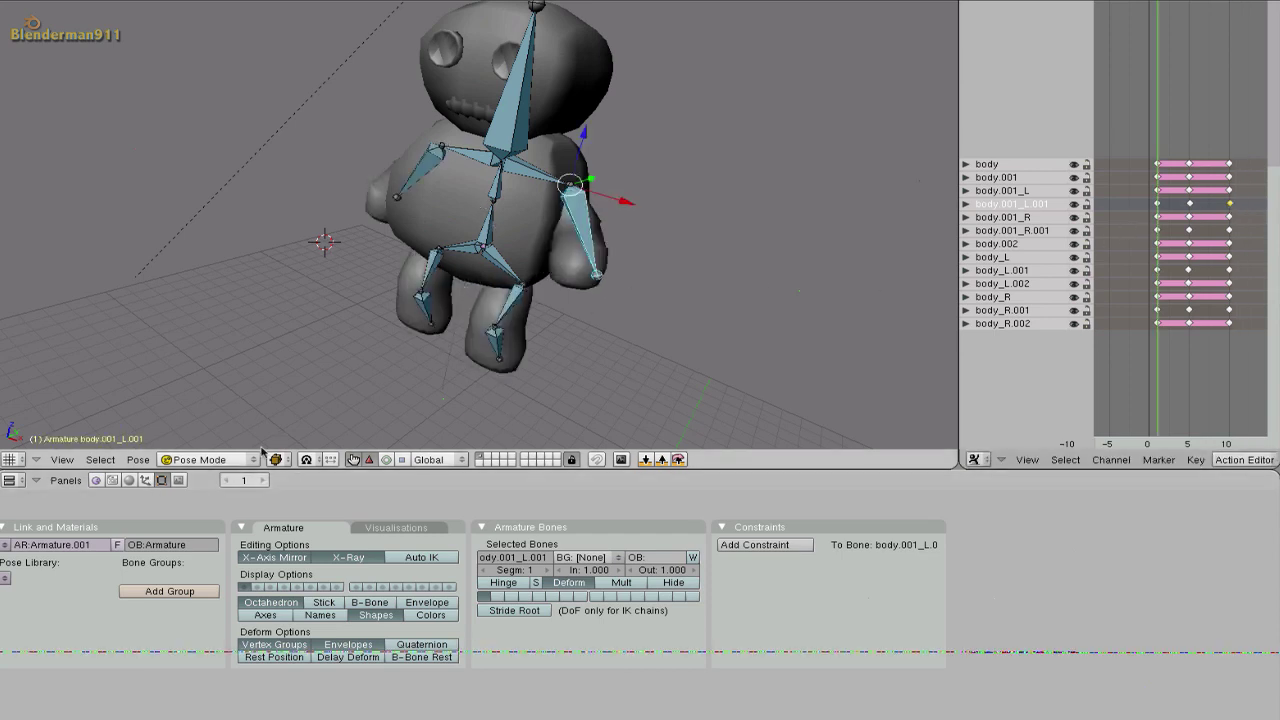
pyautogui.hotkey('alt', 'a')
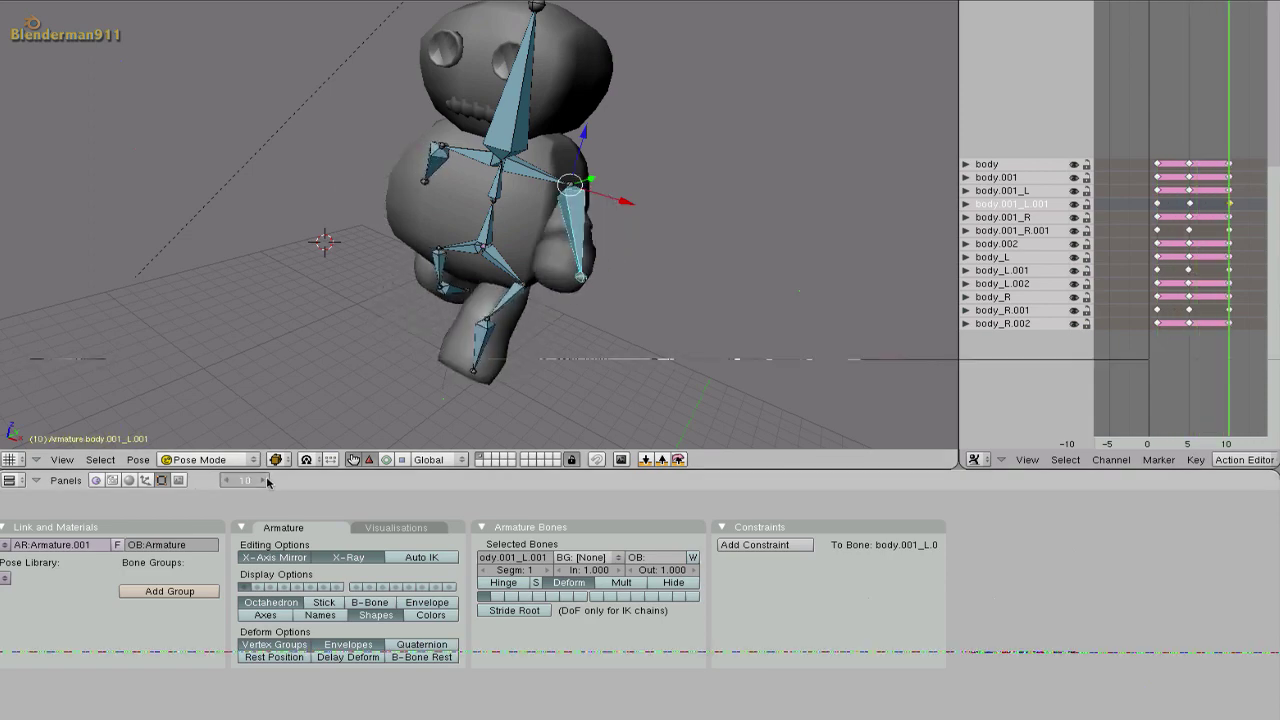
pyautogui.click(268, 481)
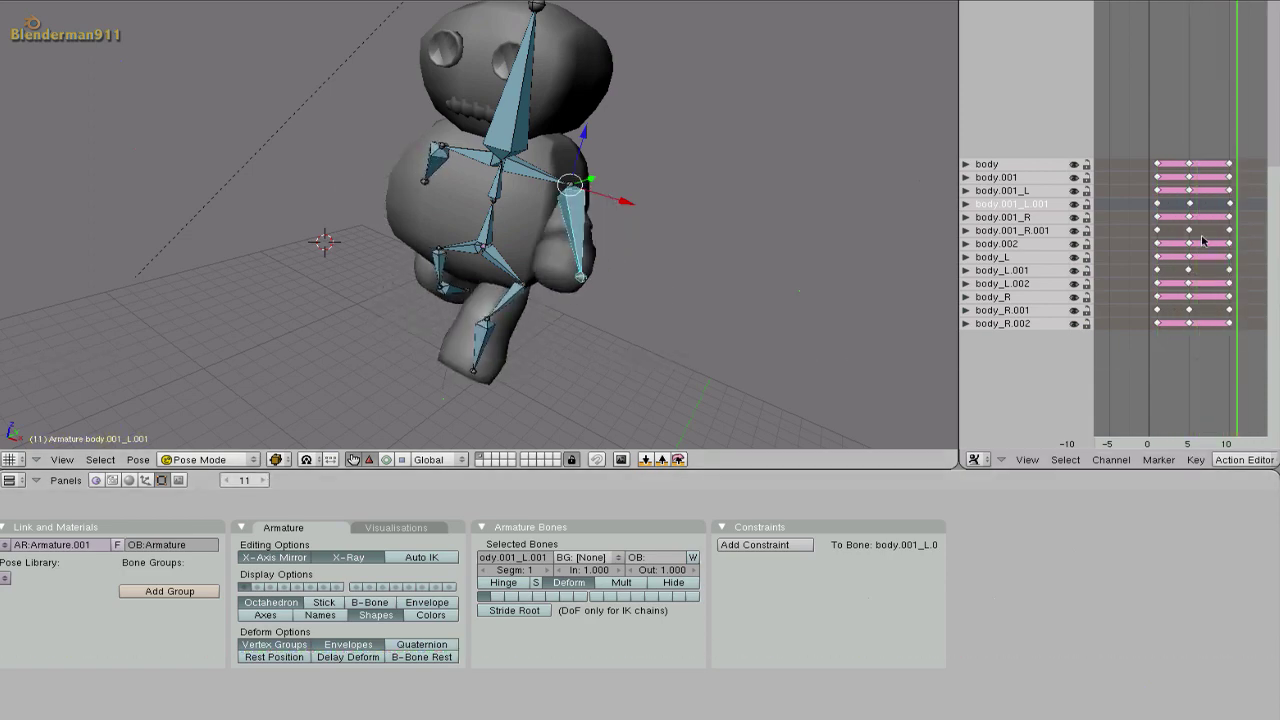
# - Duplicate the frame 1 keyframes of all bones to frame 15
pyautogui.press('b')
pyautogui.moveTo(1144, 134); pyautogui.dragTo(1161, 357)
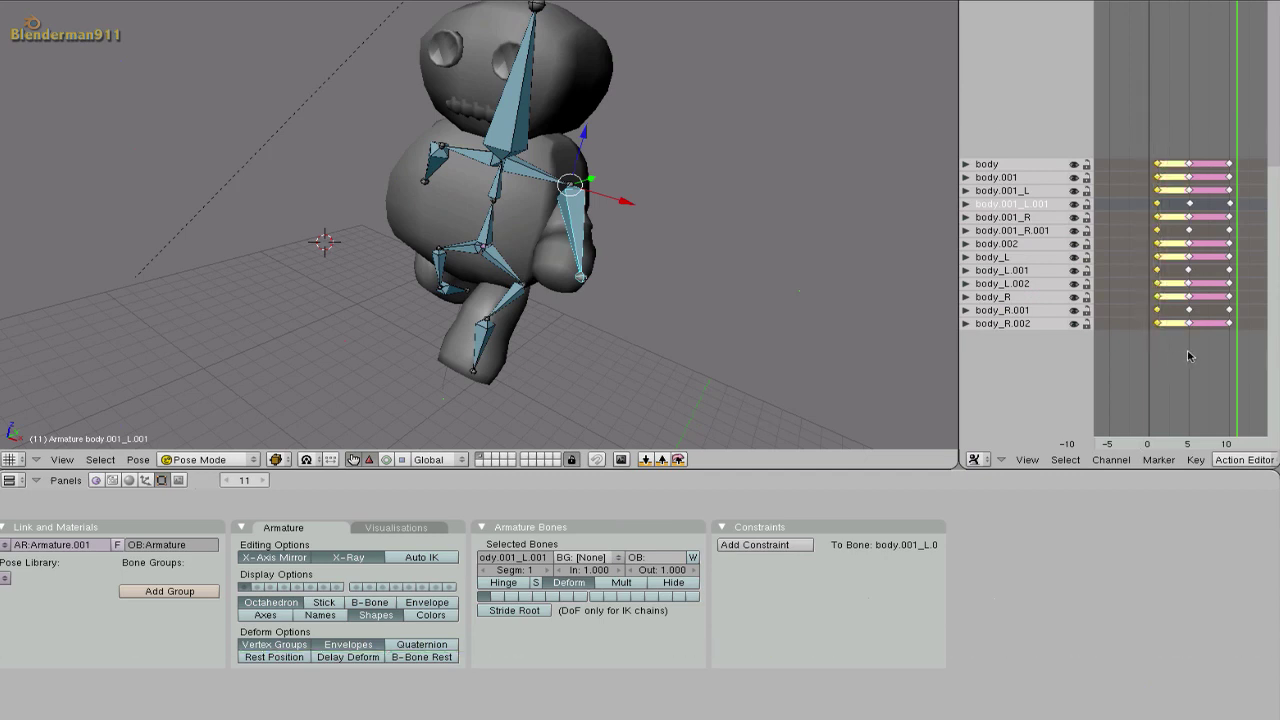
pyautogui.moveTo(1220, 351); pyautogui.dragTo(1199, 352, button='middle')
pyautogui.press('g')
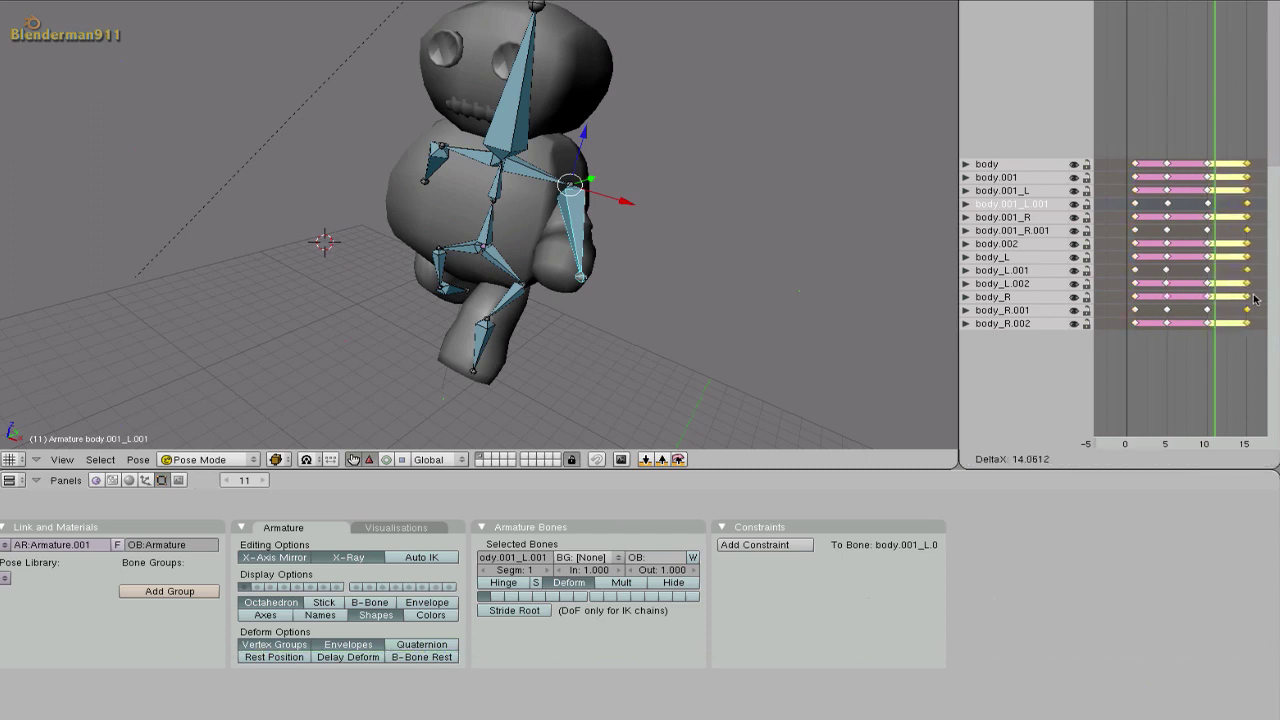
pyautogui.click(1254, 298)
# - Step through the full walk from frame 1 to review the return to the rest pose, and go back to frame 1
pyautogui.moveTo(256, 482); pyautogui.dragTo(214, 494)
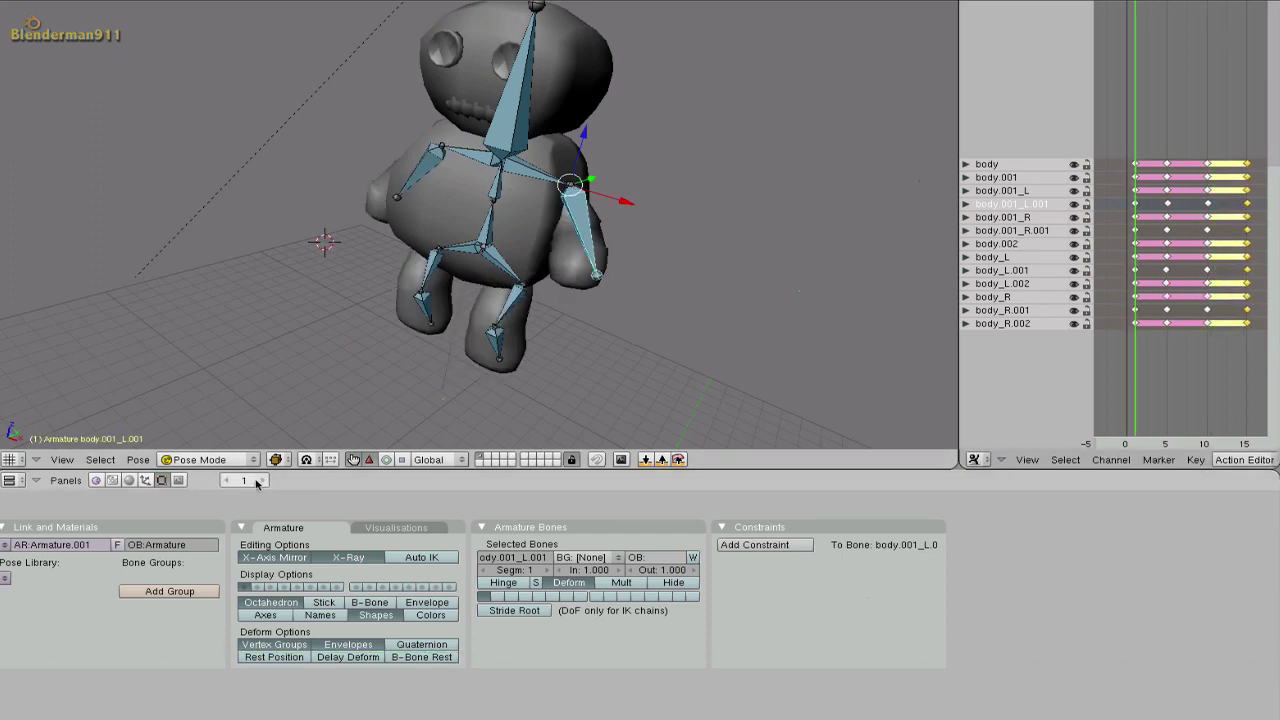
pyautogui.click(260, 481)
pyautogui.click(260, 481)
pyautogui.click(260, 481)
pyautogui.click(260, 481)
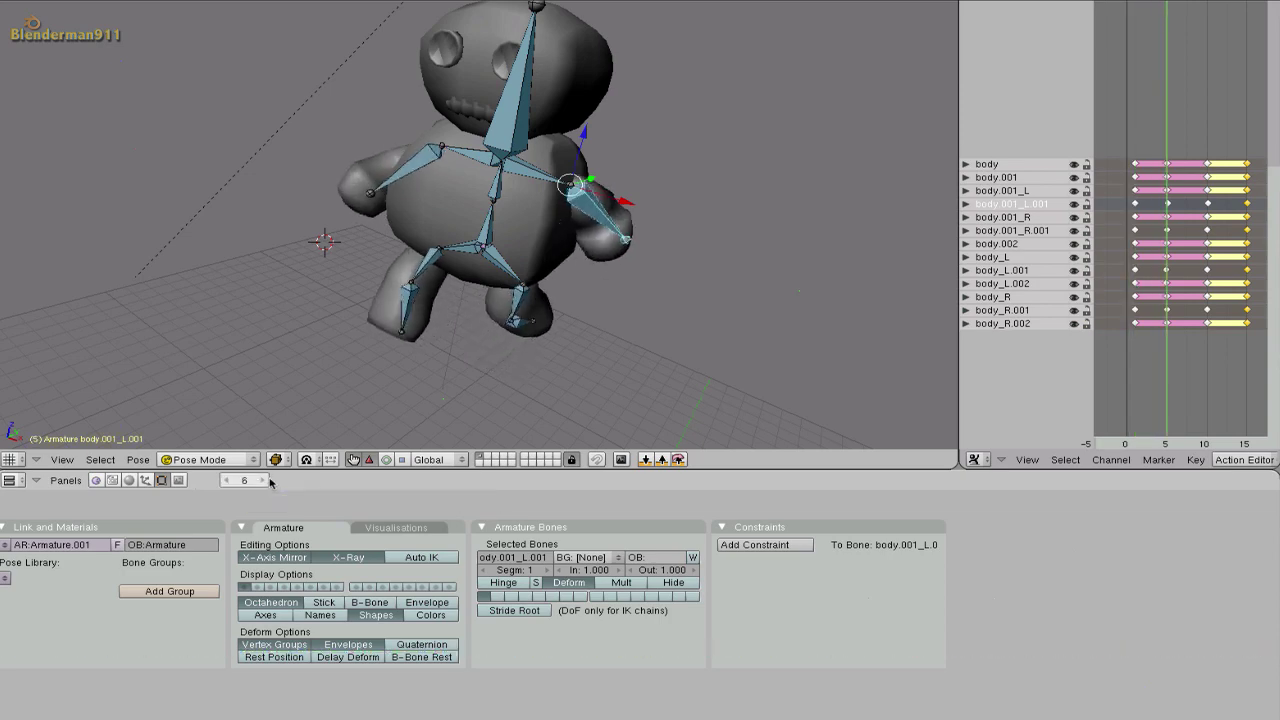
pyautogui.click(268, 481)
pyautogui.click(268, 481)
pyautogui.click(268, 481)
pyautogui.click(268, 481)
pyautogui.click(268, 481)
pyautogui.click(268, 481)
pyautogui.click(268, 481)
pyautogui.click(268, 481)
pyautogui.click(268, 481)
pyautogui.click(268, 481)
pyautogui.click(268, 481)
pyautogui.hotkey('shift', 'Left')
pyautogui.rightClick(426, 282)
pyautogui.press('r')
pyautogui.press('Escape')
pyautogui.moveTo(360, 271); pyautogui.dragTo(489, 272, button='middle')
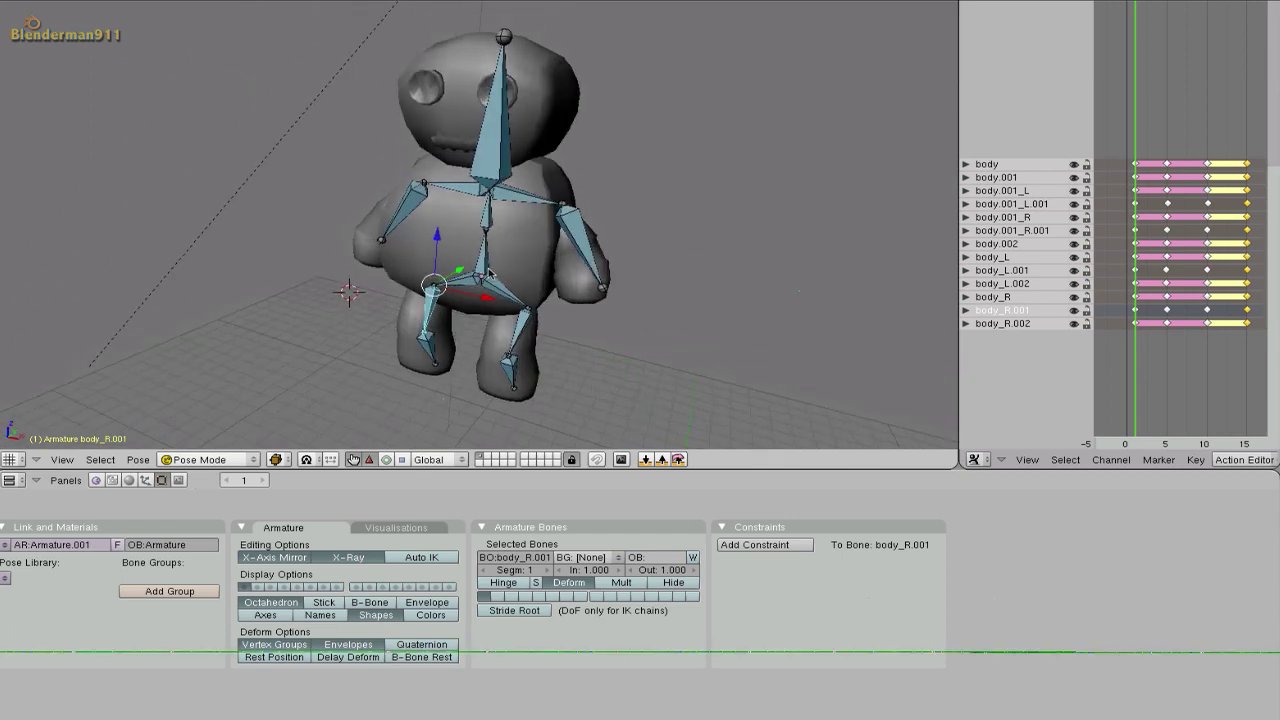